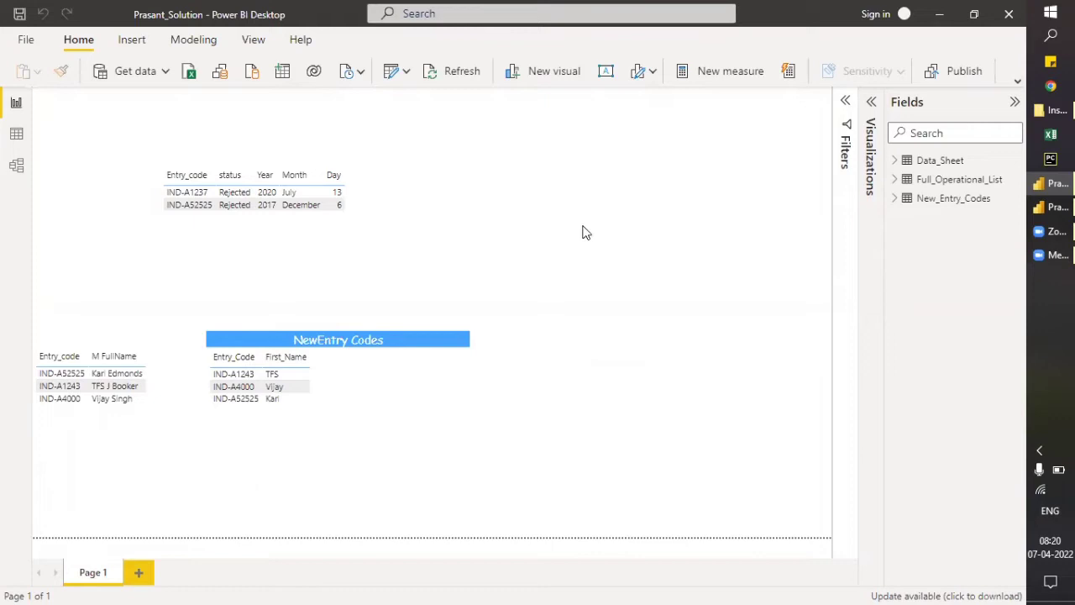
# Open the source settings of the report's Excel workbook and examine its current file path.
pyautogui.click(407, 72)
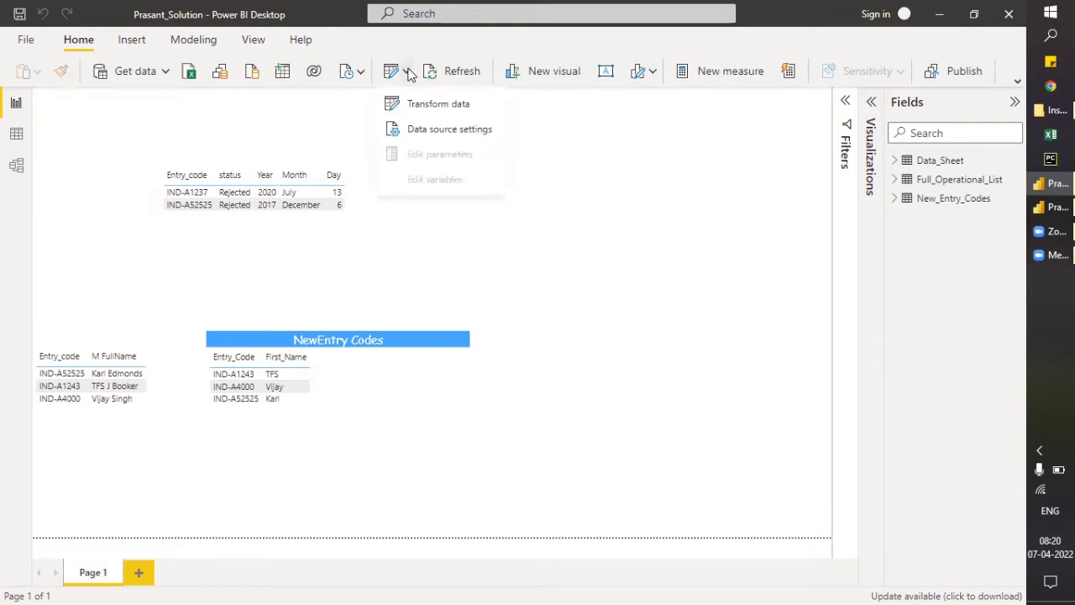
pyautogui.click(433, 132)
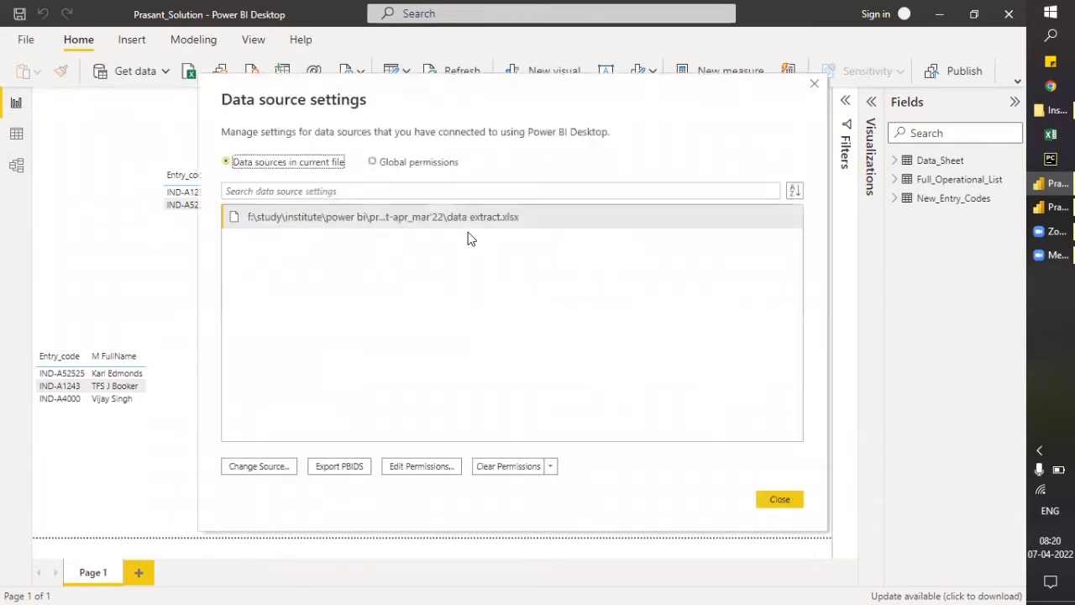
pyautogui.click(251, 467)
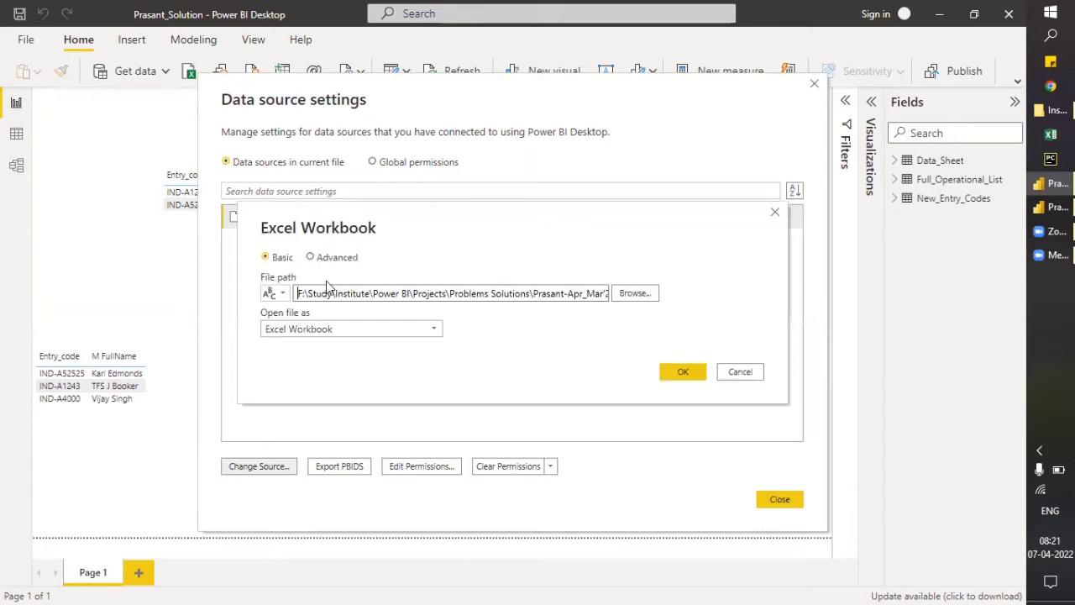
pyautogui.moveTo(299, 293); pyautogui.dragTo(664, 299)
pyautogui.click(446, 294)
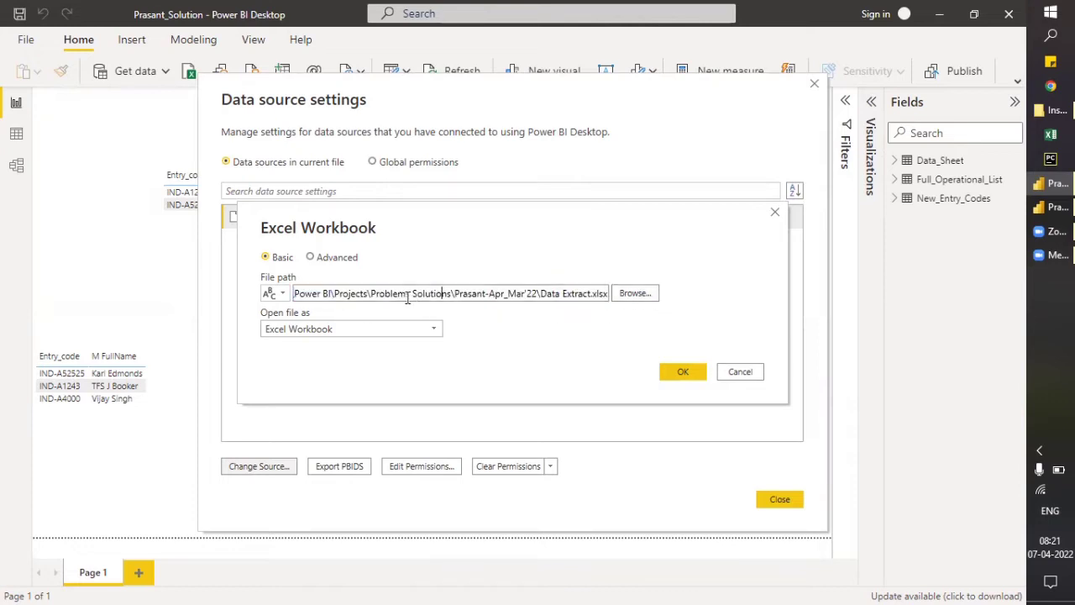
pyautogui.moveTo(373, 293); pyautogui.dragTo(524, 289)
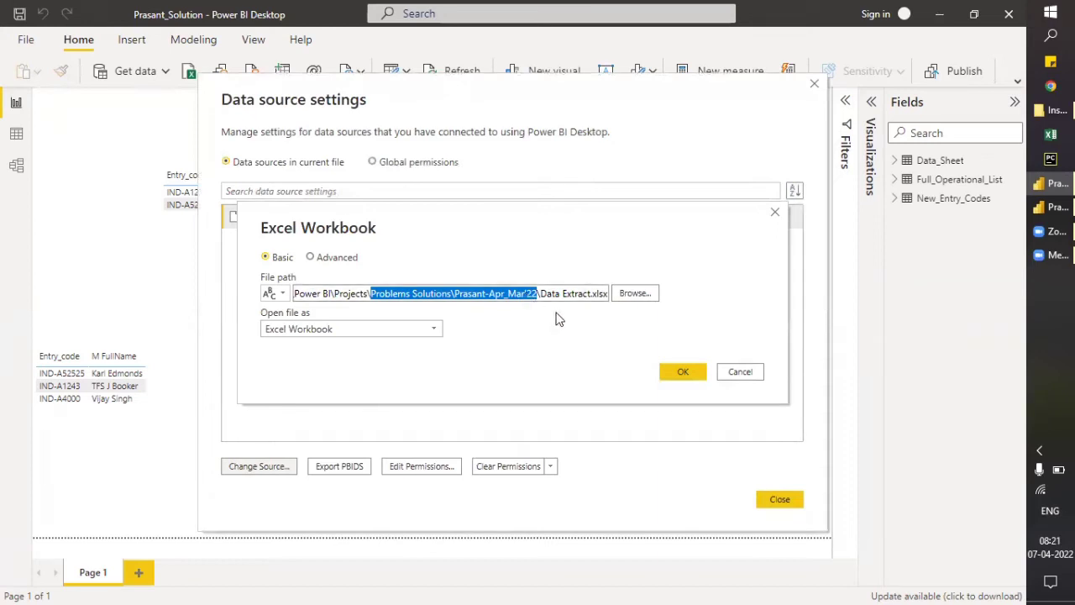
# Switch to File Explorer and move Data Extract.xlsx from the project folder into its Data subfolder.
pyautogui.click(1054, 110)
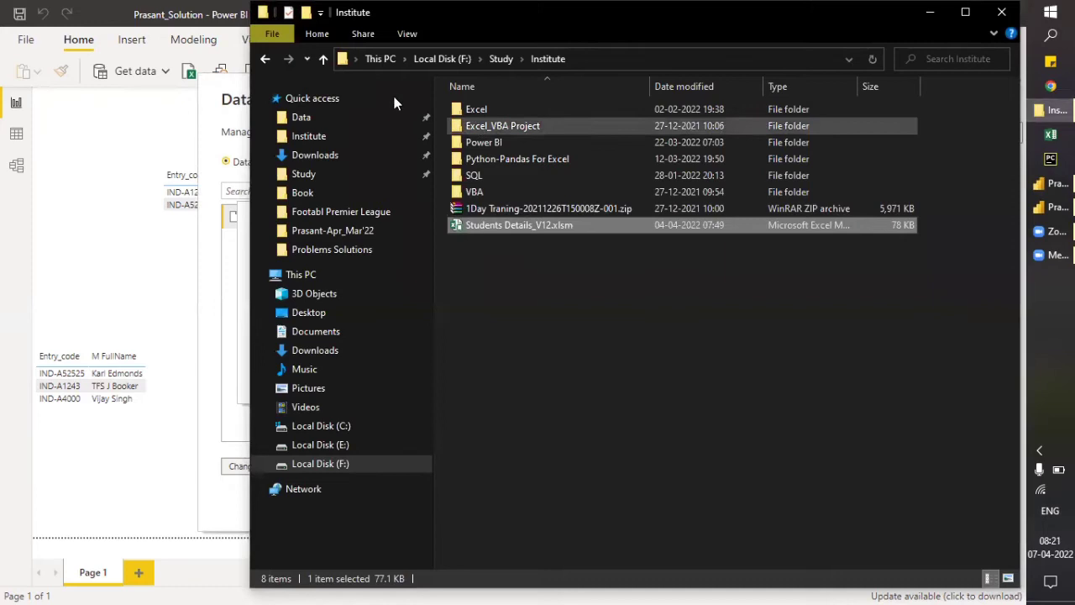
pyautogui.click(265, 60)
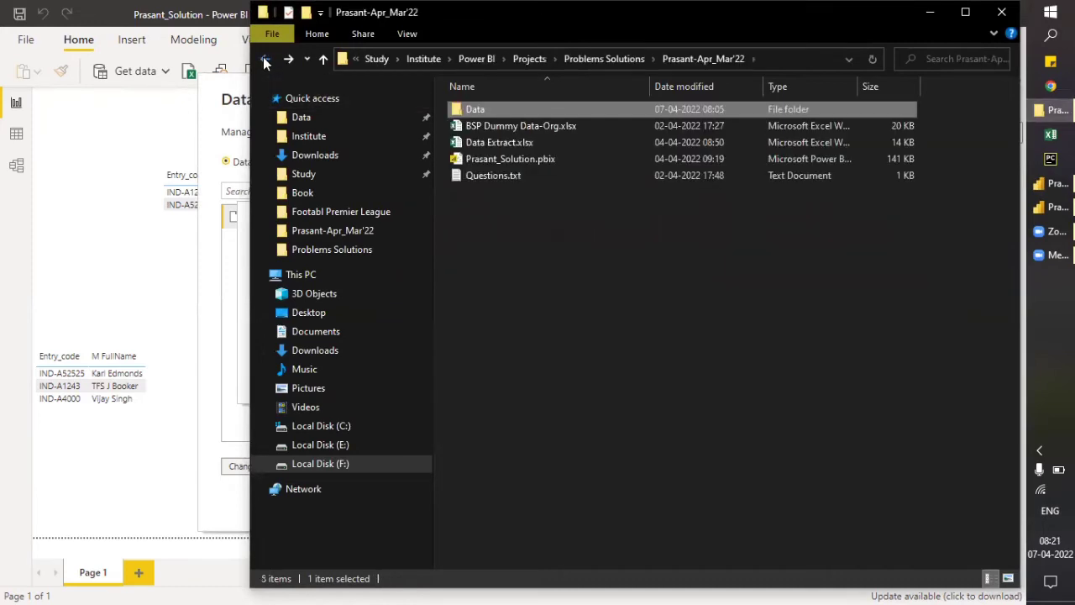
pyautogui.click(587, 230)
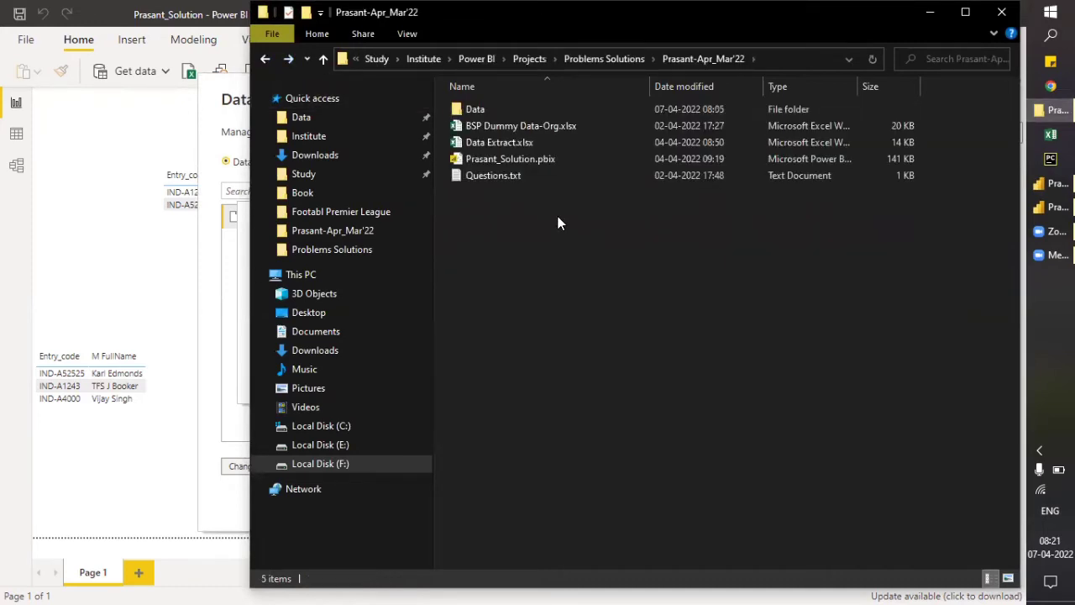
pyautogui.click(500, 144)
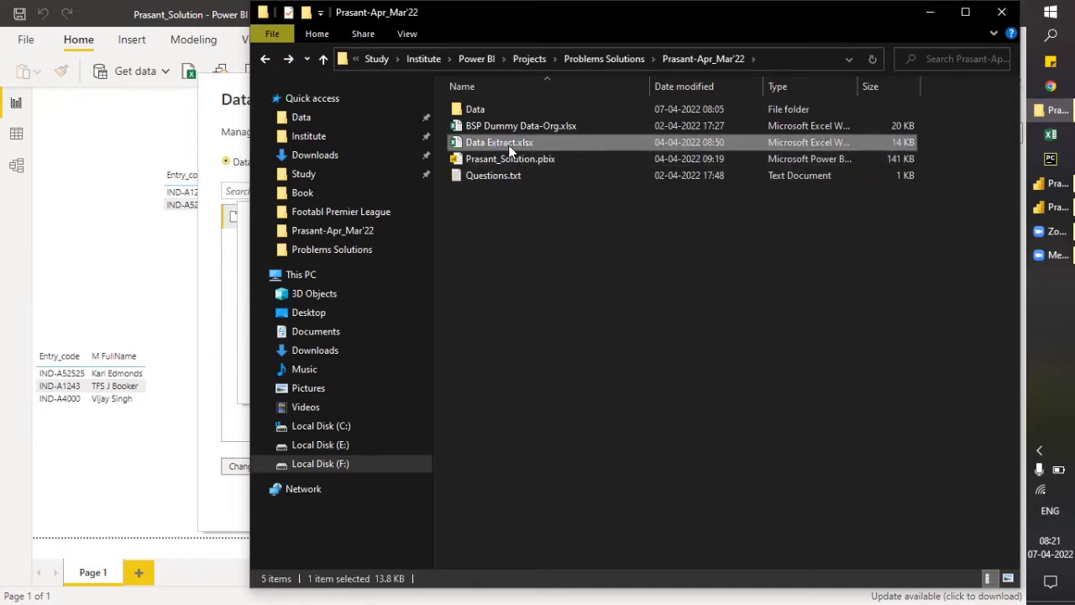
pyautogui.click(483, 107)
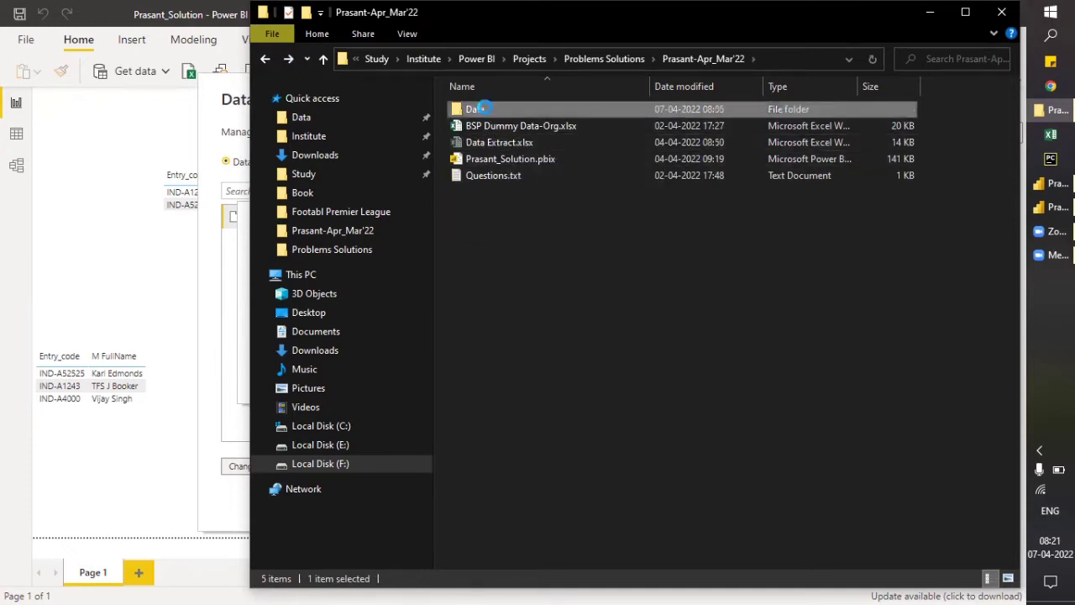
pyautogui.doubleClick(483, 108)
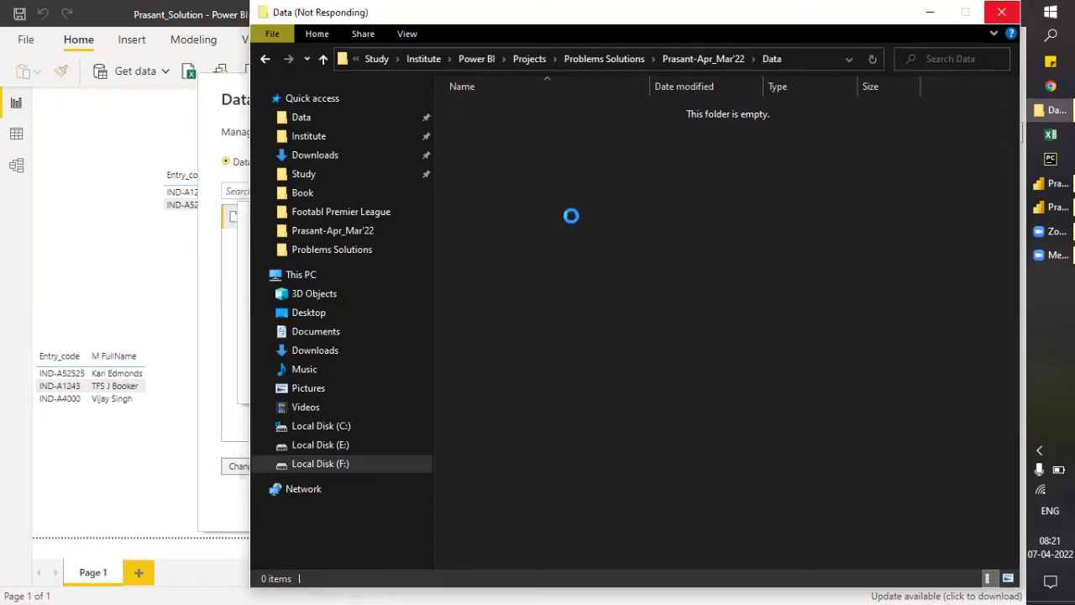
# Close Power BI's data source settings without changing the source, and check the project folder's contents in File Explorer.
pyautogui.click(211, 286)
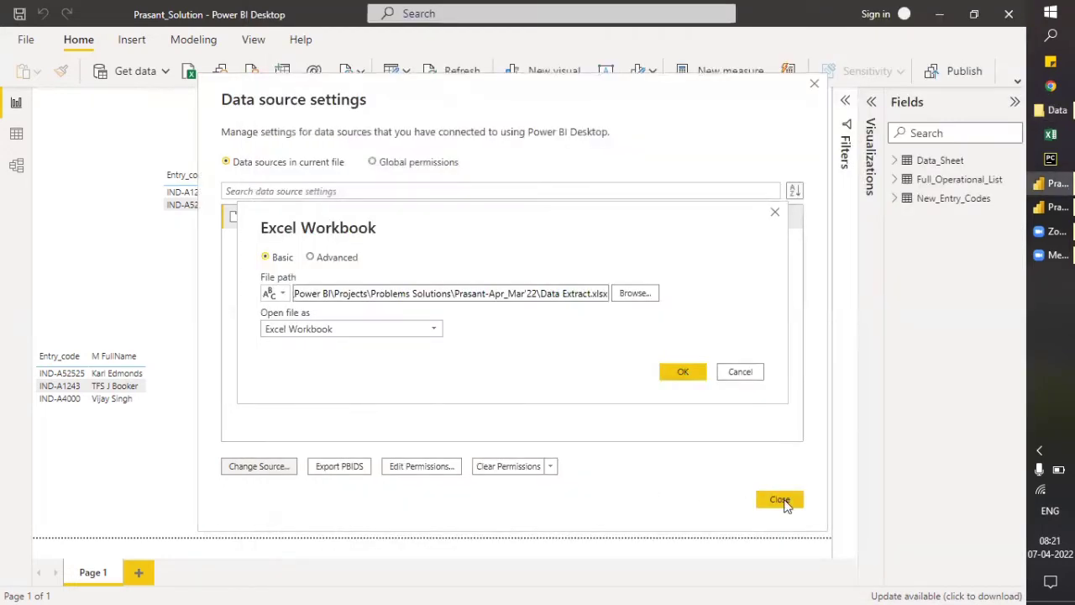
pyautogui.click(740, 372)
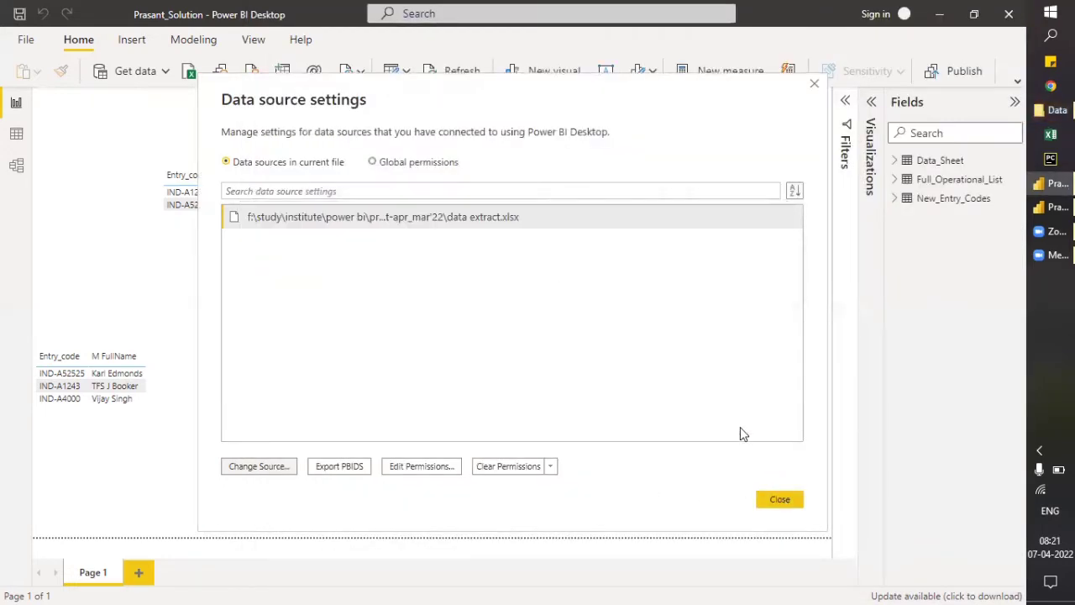
pyautogui.click(777, 501)
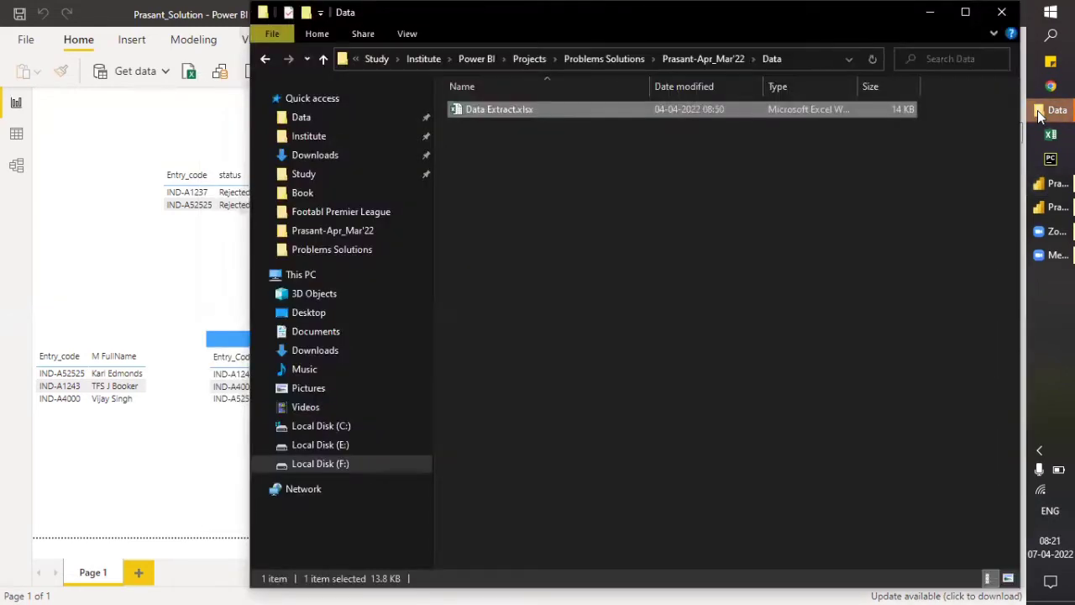
pyautogui.click(1055, 110)
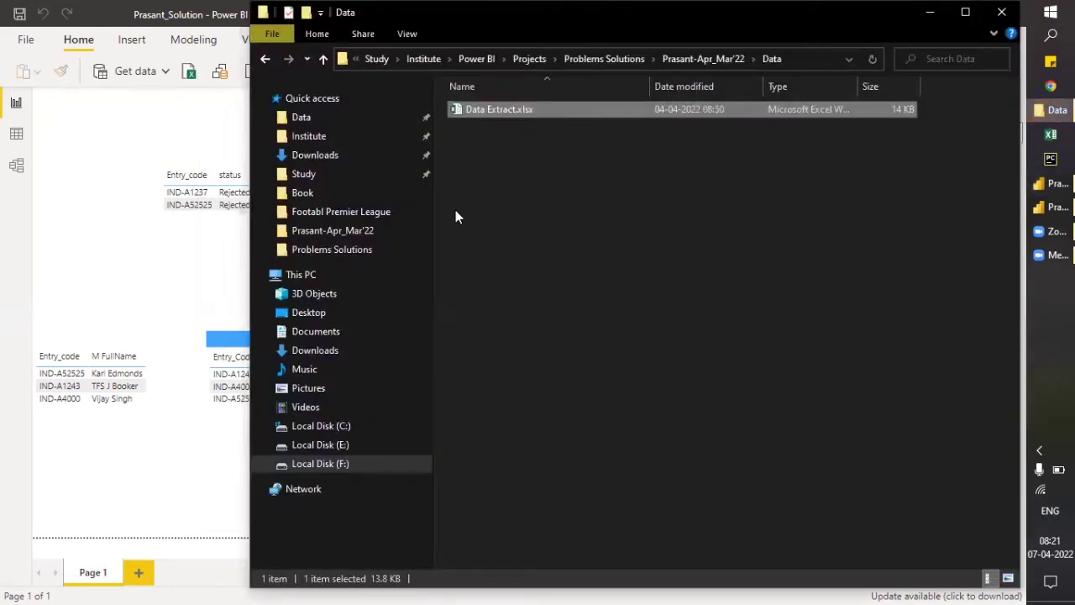
pyautogui.click(724, 59)
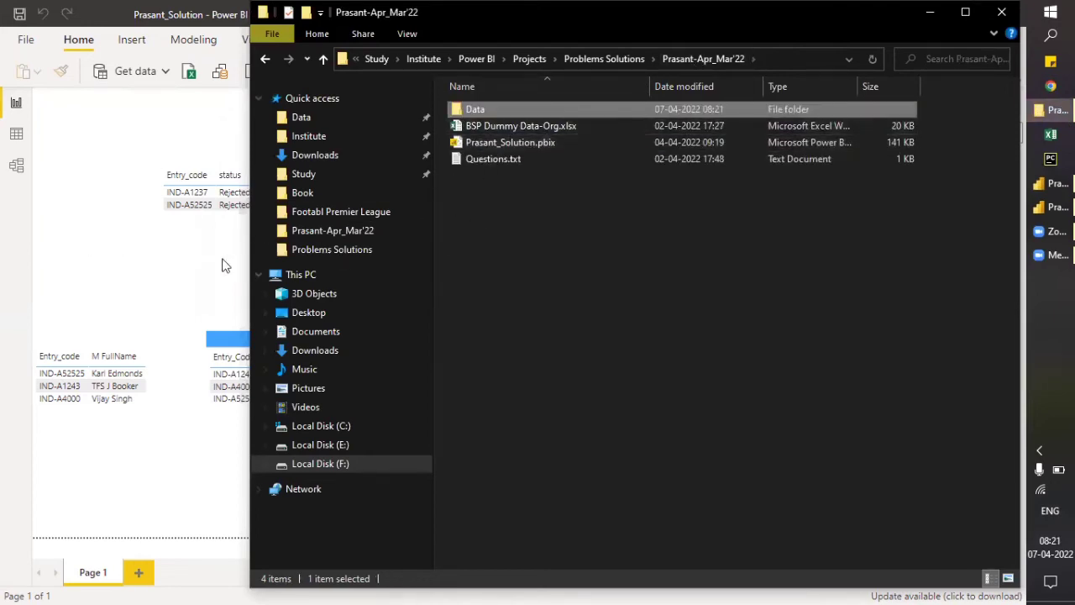
# Switch back to Power BI, try to refresh the report data and dismiss the refresh dialog.
pyautogui.click(144, 268)
pyautogui.click(456, 71)
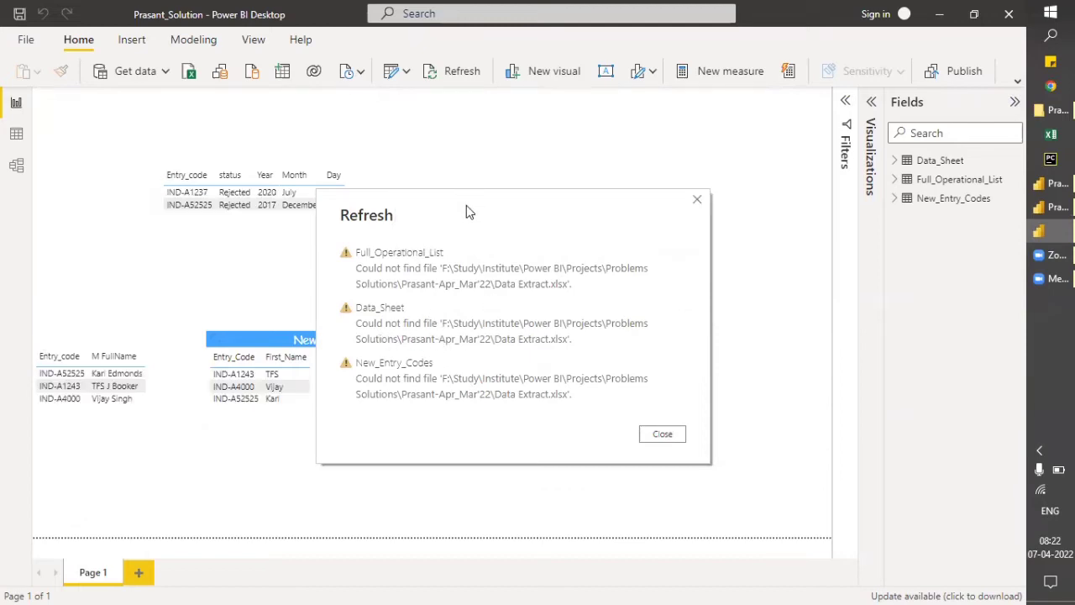
pyautogui.moveTo(453, 208); pyautogui.dragTo(474, 168)
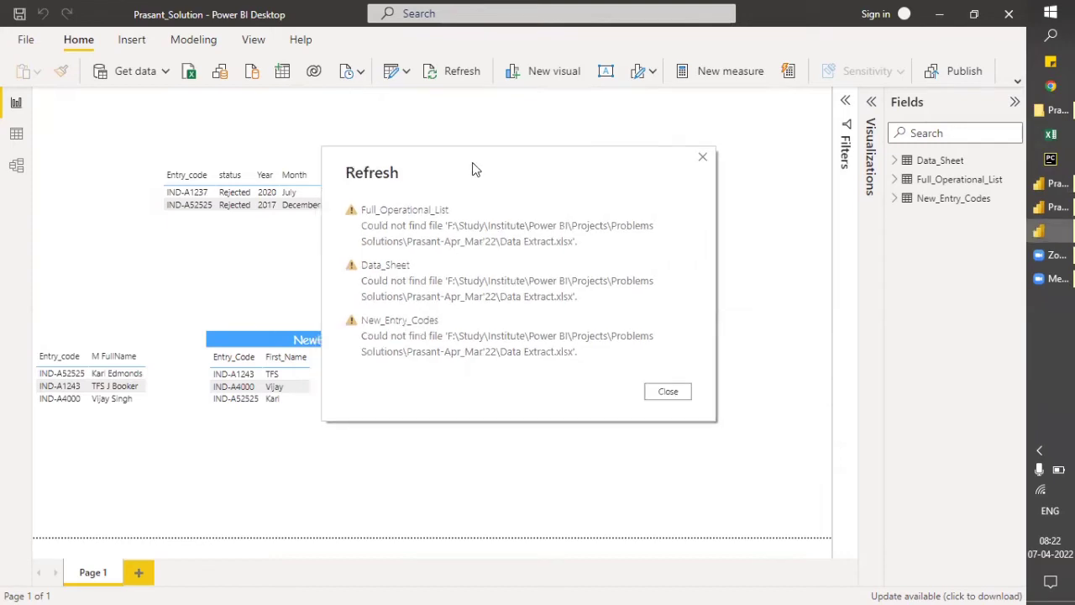
pyautogui.click(677, 391)
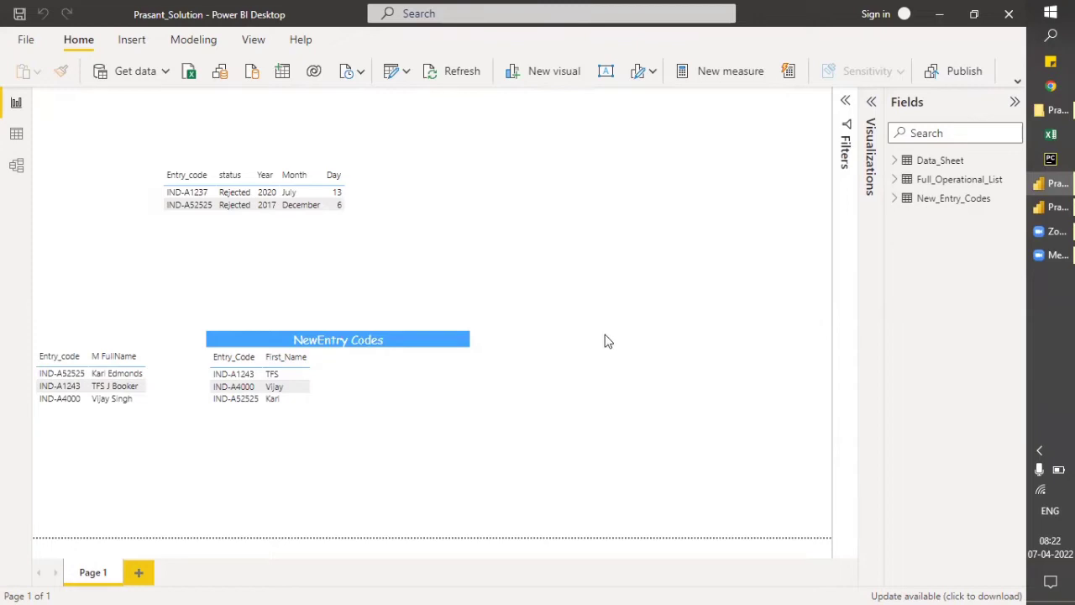
# Expand the ribbon and open the Excel workbook's source for changing in the data source settings.
pyautogui.click(411, 72)
pyautogui.click(554, 137)
pyautogui.click(1018, 83)
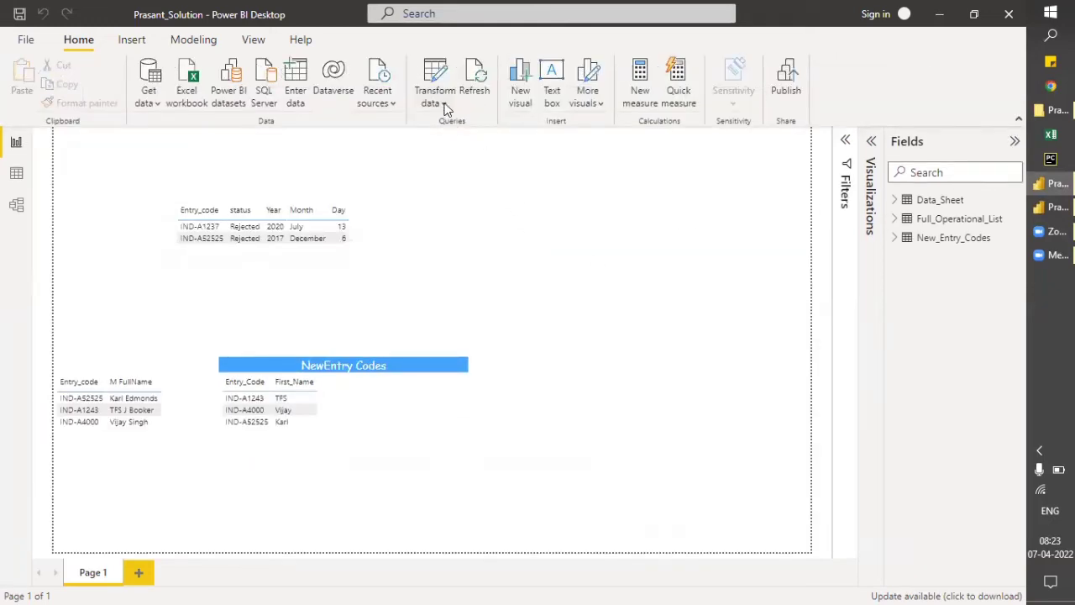
pyautogui.click(445, 99)
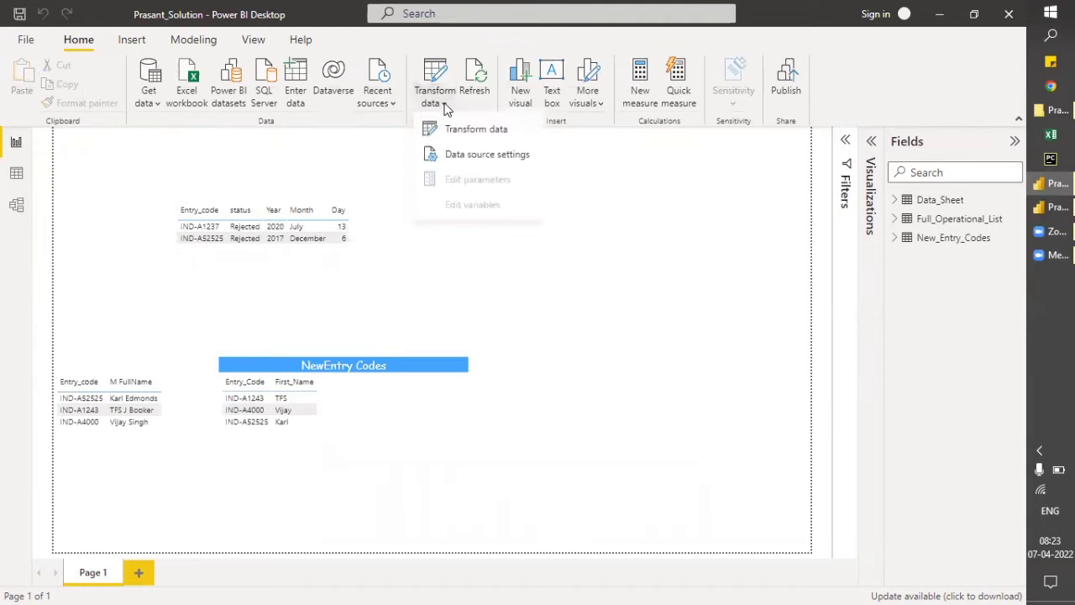
pyautogui.click(477, 156)
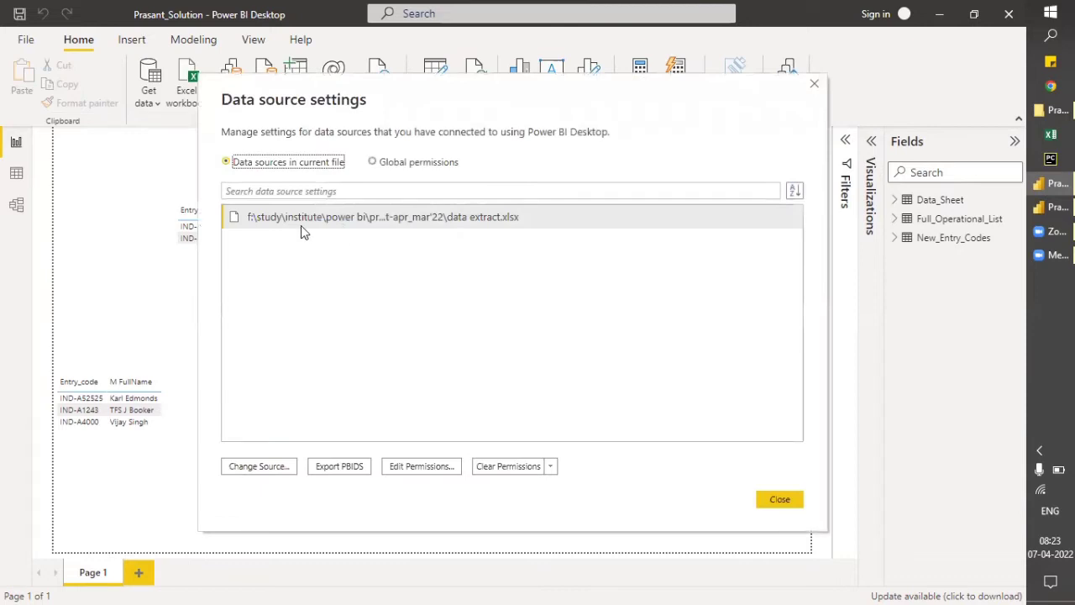
pyautogui.click(262, 467)
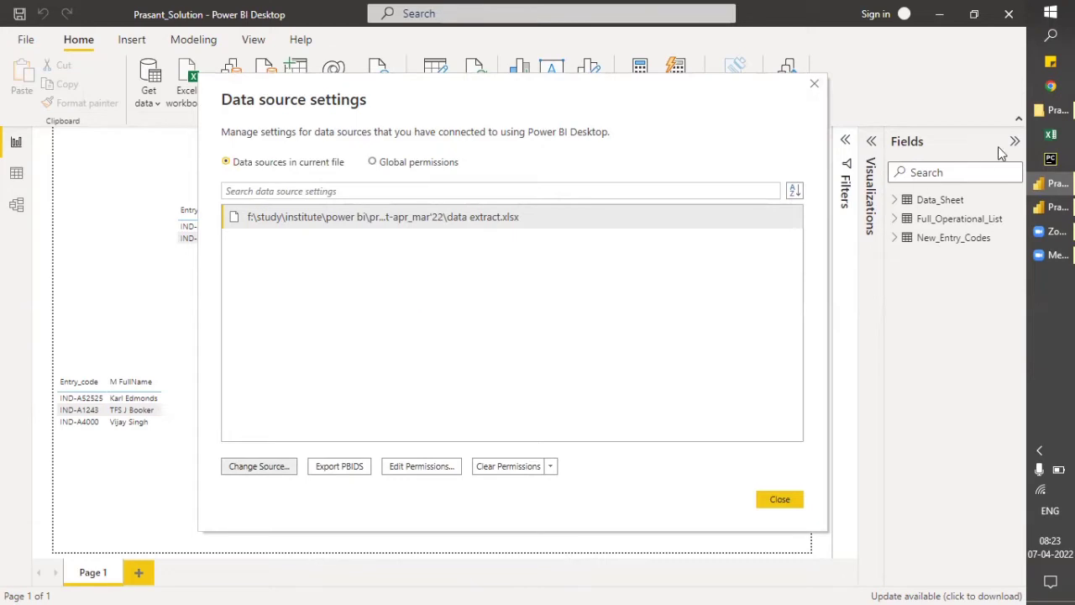
# Copy the full path of the project's Data folder from File Explorer and return to Power BI.
pyautogui.click(1055, 110)
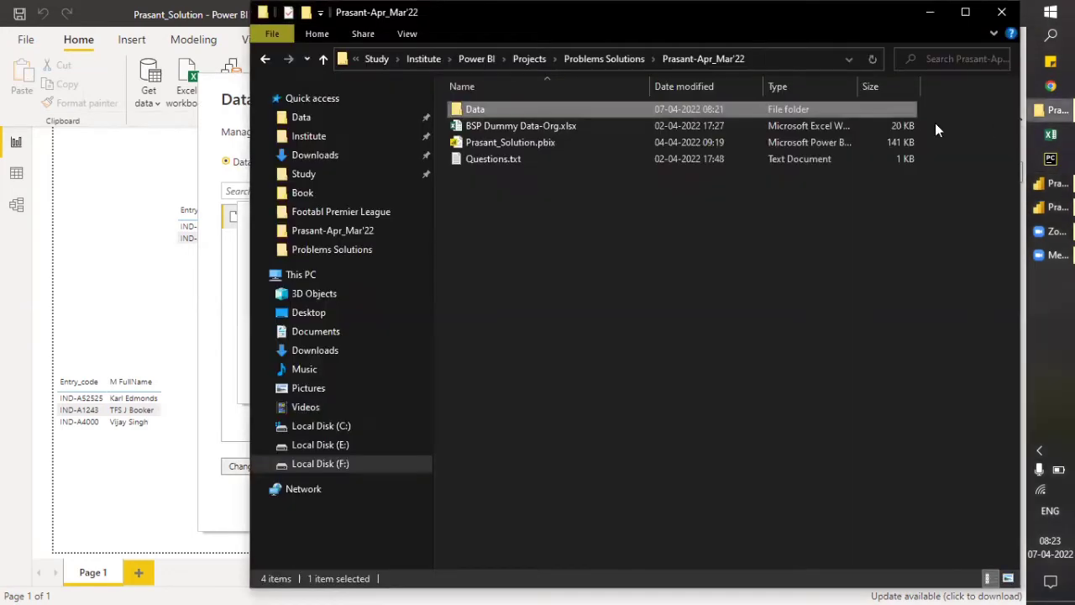
pyautogui.doubleClick(505, 110)
pyautogui.click(795, 60)
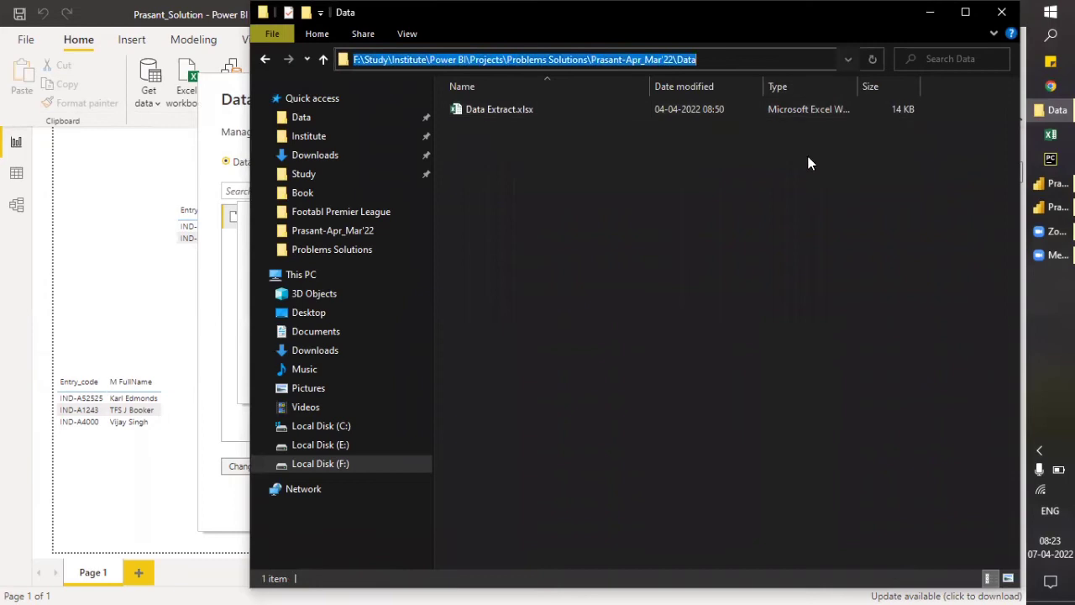
pyautogui.hotkey('alt', 'Tab')
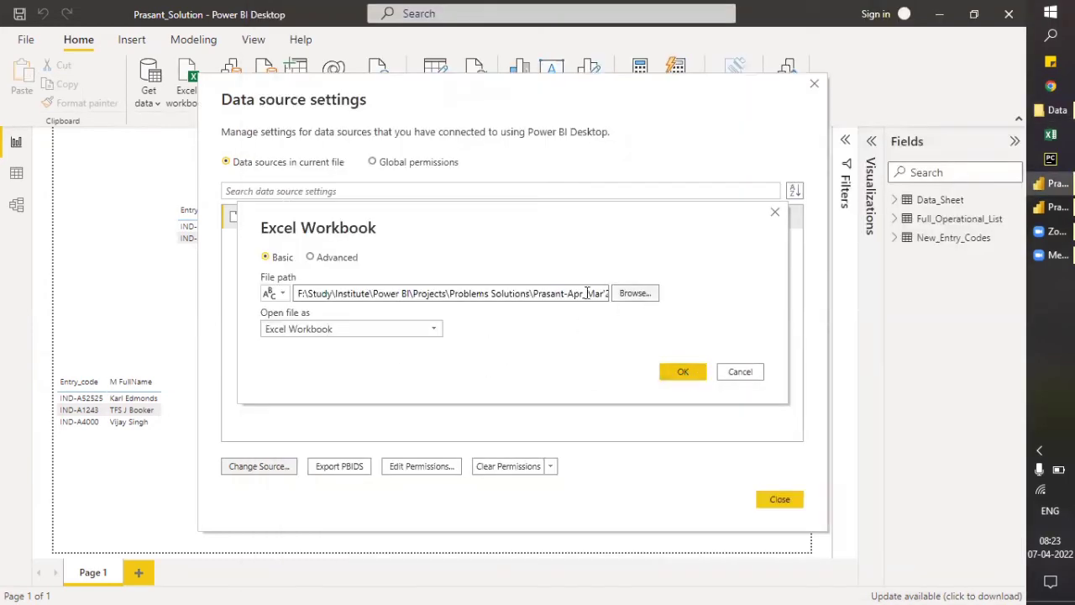
# Browse to the copied Data folder path, choose Data Extract.xlsx as the workbook source and confirm the new file path.
pyautogui.moveTo(298, 293); pyautogui.dragTo(370, 293)
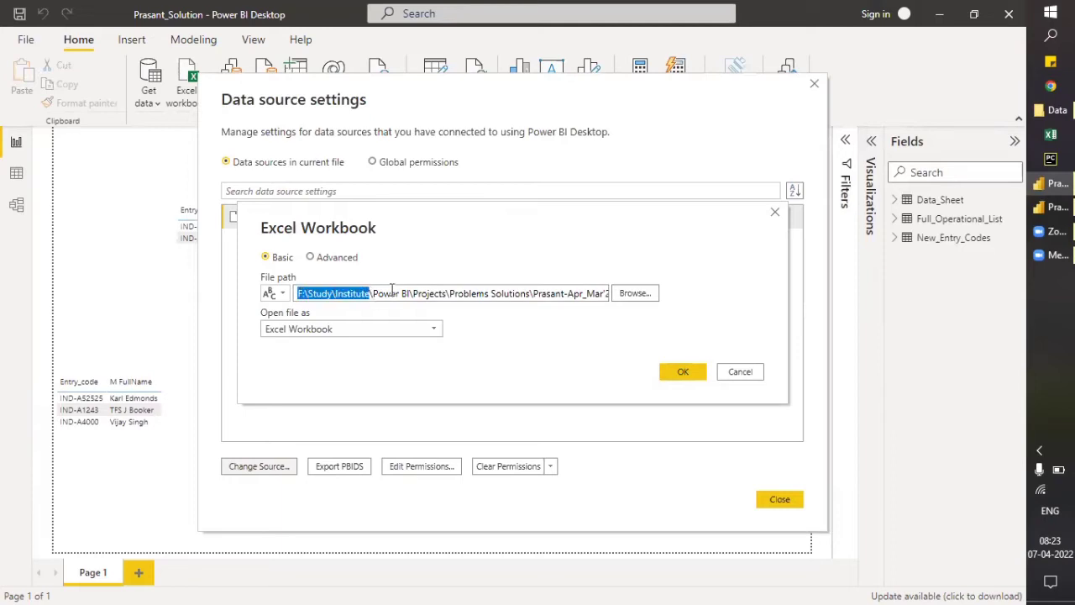
pyautogui.click(651, 293)
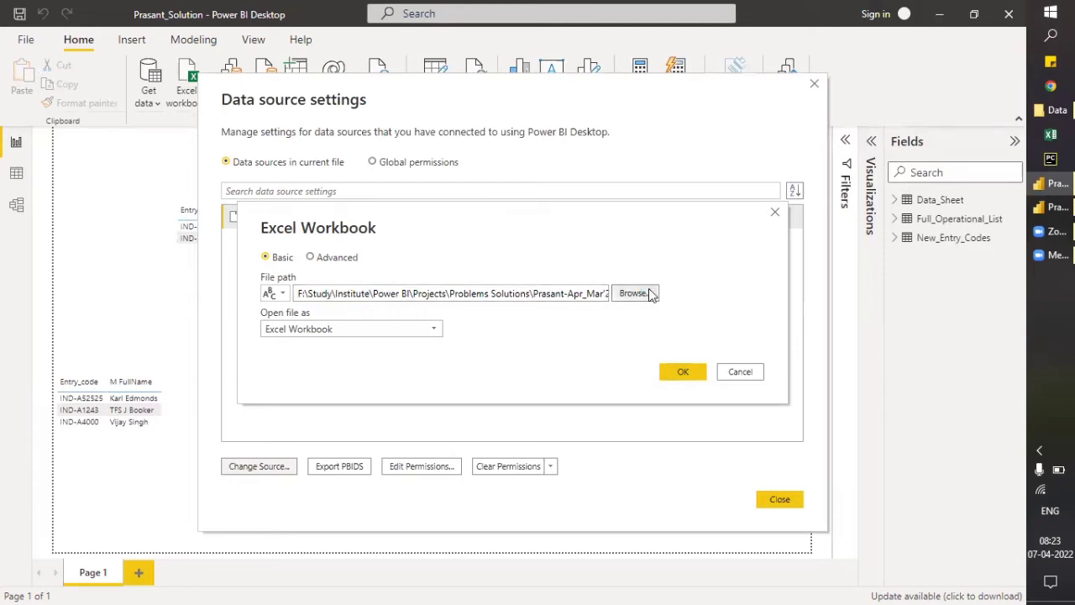
pyautogui.click(652, 293)
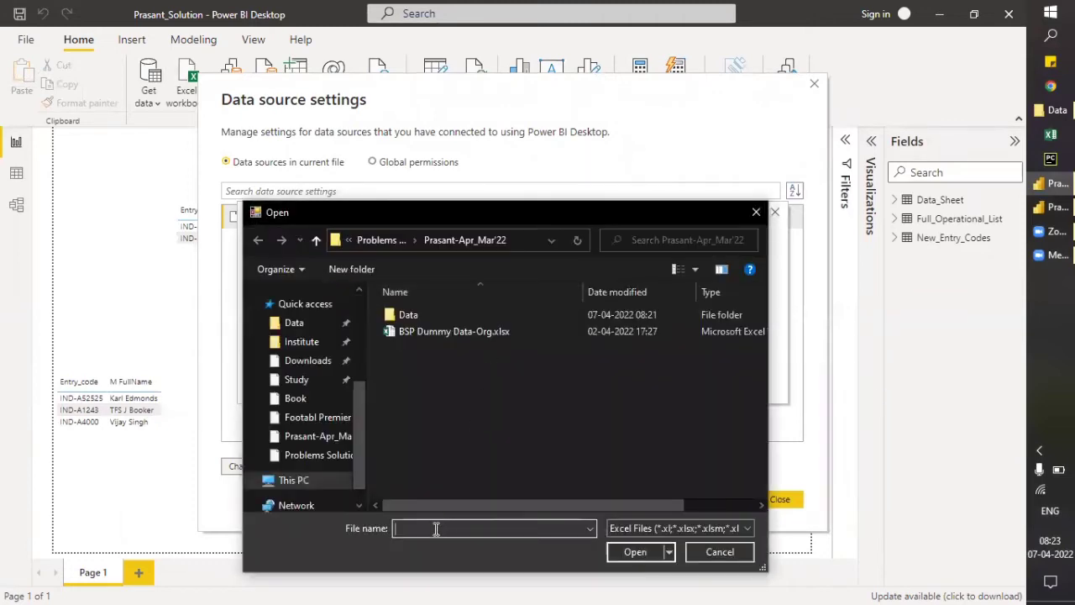
pyautogui.hotkey('ctrl', 'v')
pyautogui.press('Return')
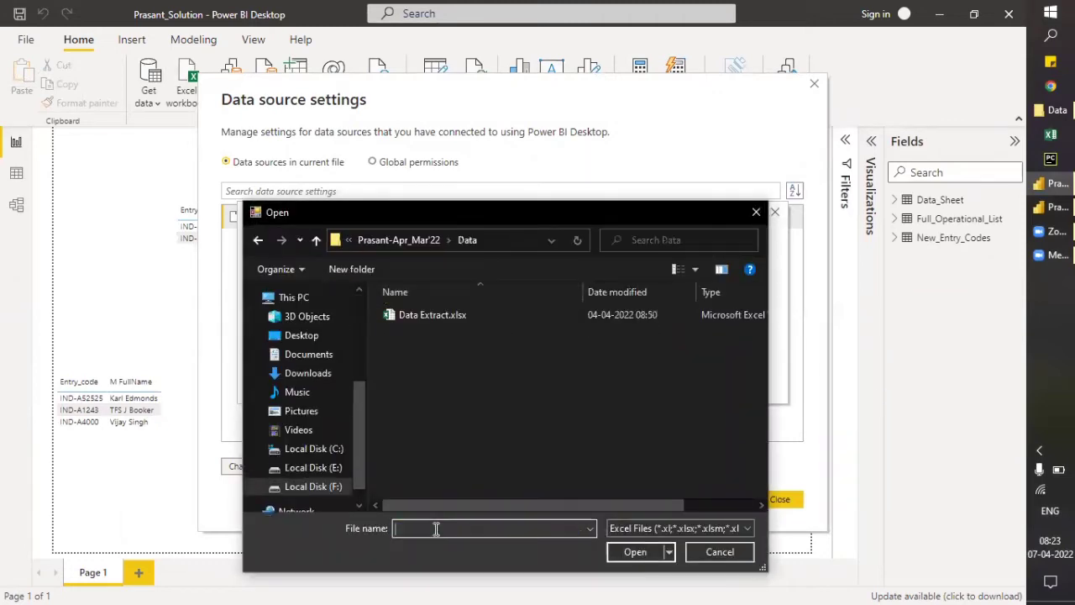
pyautogui.click(460, 319)
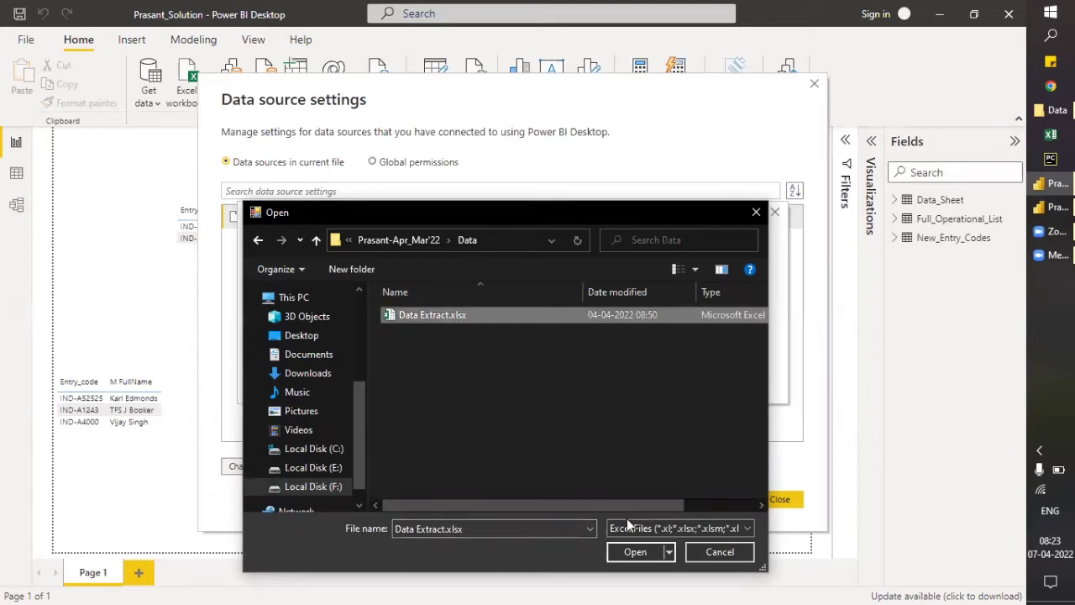
pyautogui.click(639, 551)
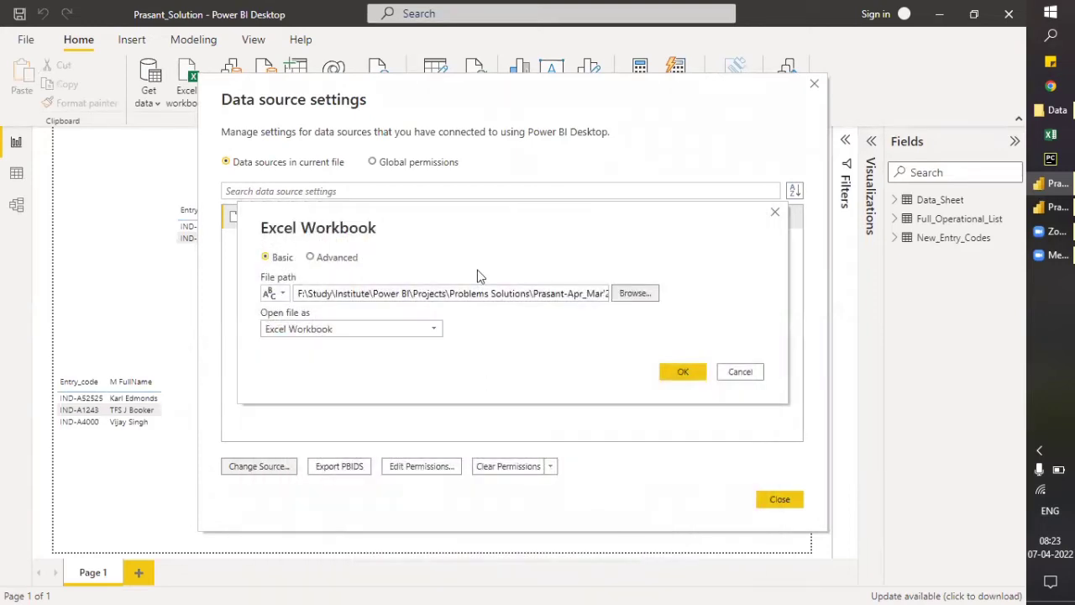
pyautogui.moveTo(492, 293); pyautogui.dragTo(542, 308)
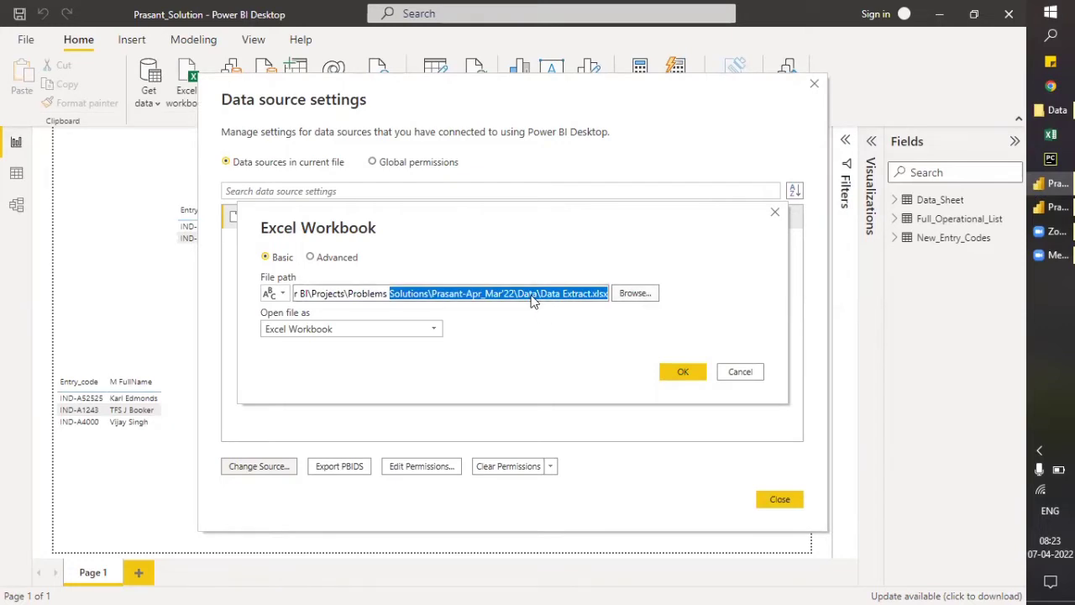
pyautogui.doubleClick(530, 296)
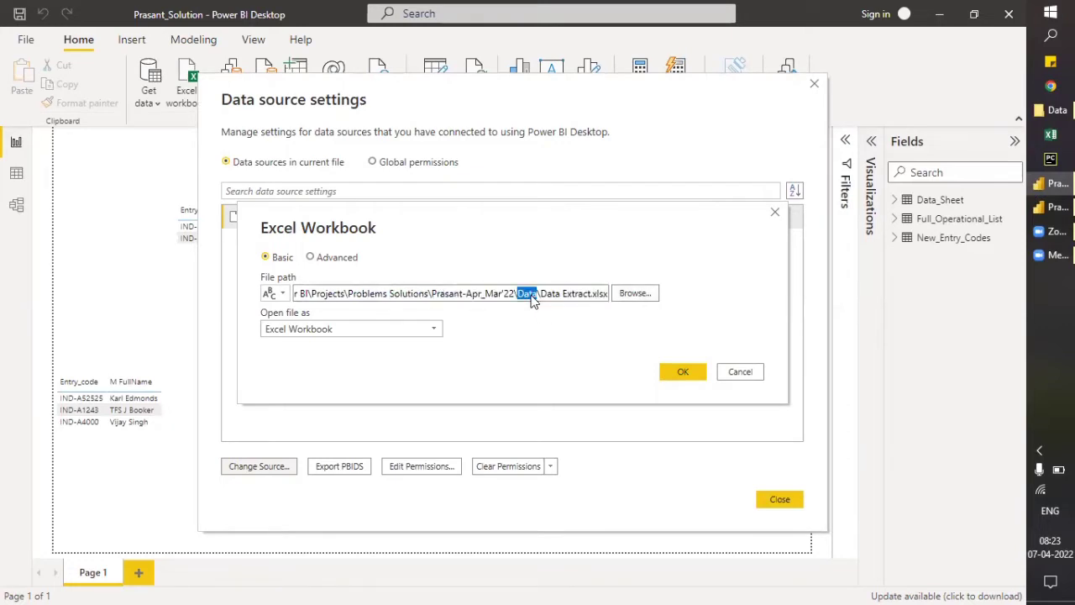
pyautogui.click(685, 372)
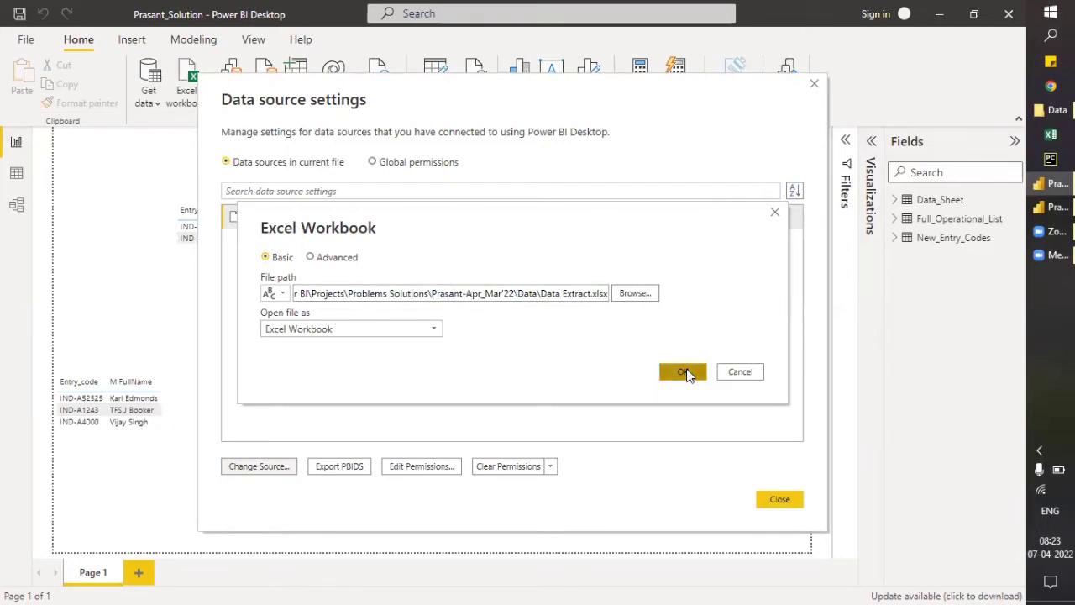
# Close the data source settings, refresh the report data and return to the report window.
pyautogui.click(777, 501)
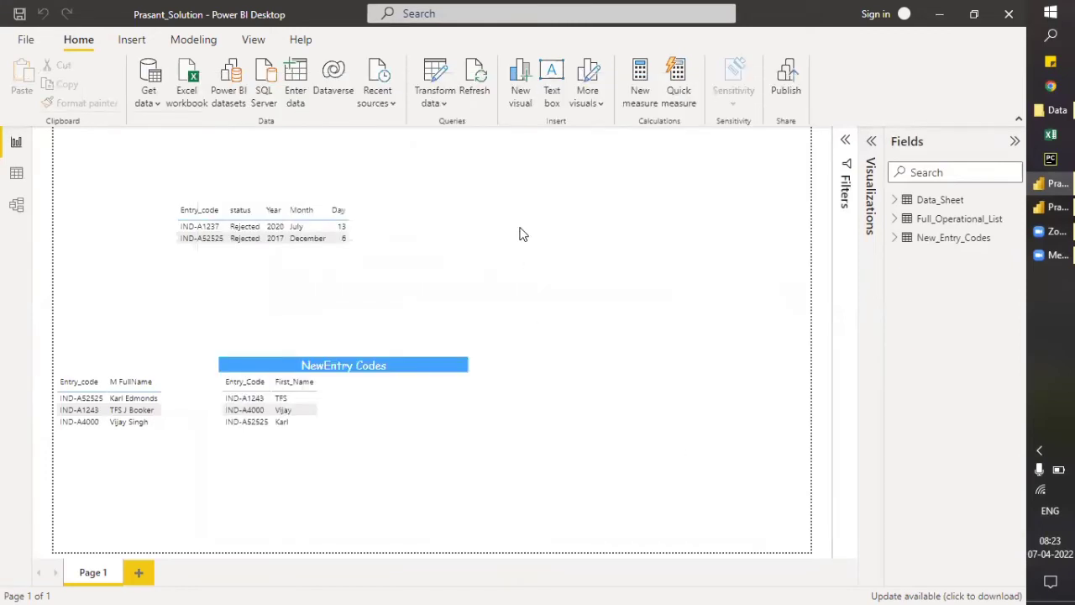
pyautogui.click(475, 75)
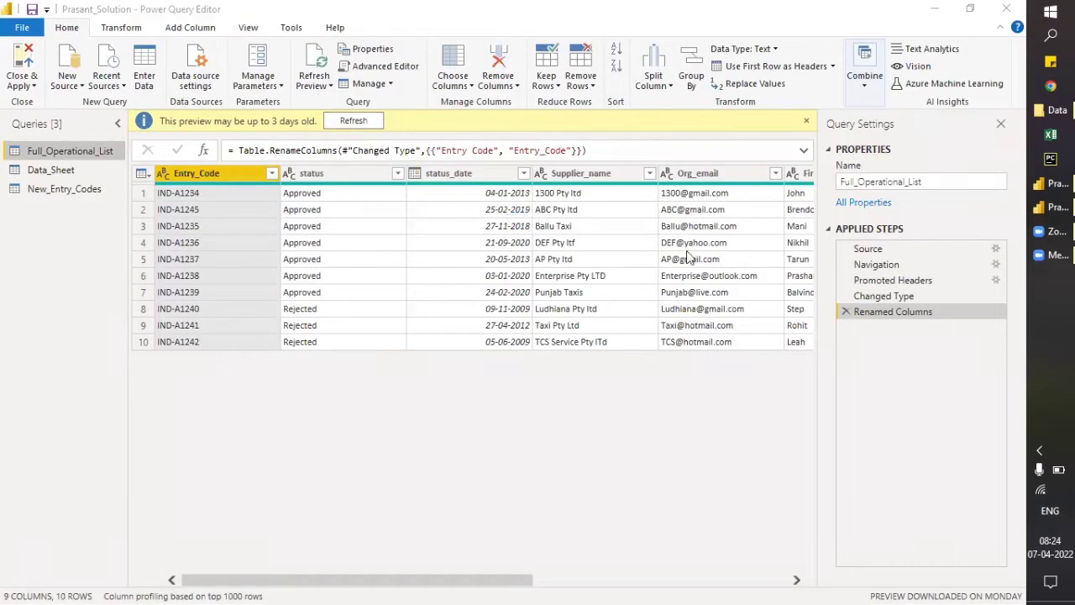
pyautogui.click(1051, 183)
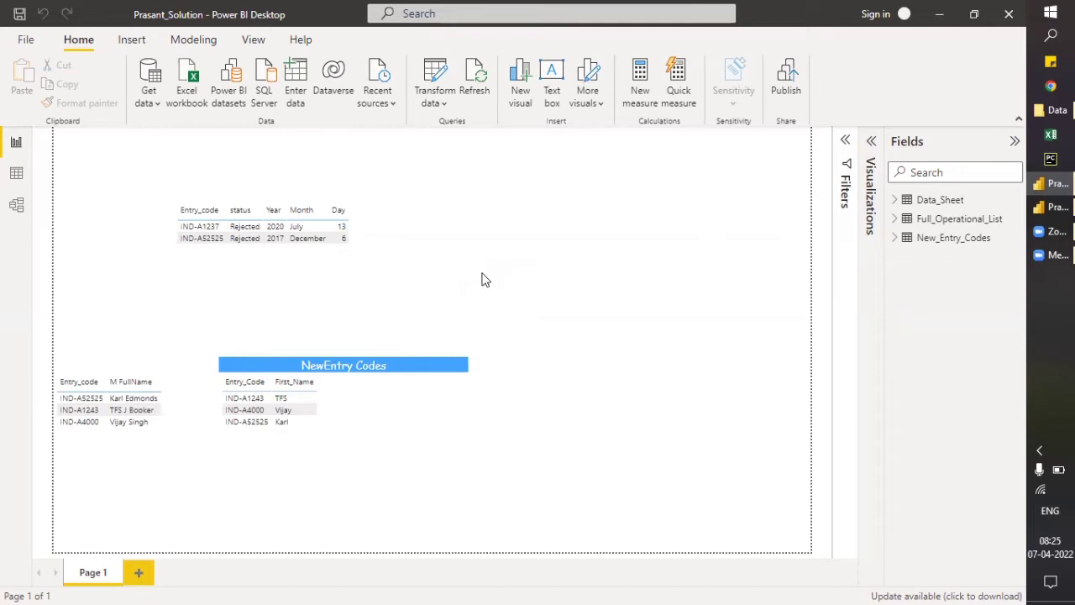
# In File Explorer, go up to the project folder and create a new folder named Data12.
pyautogui.click(1050, 110)
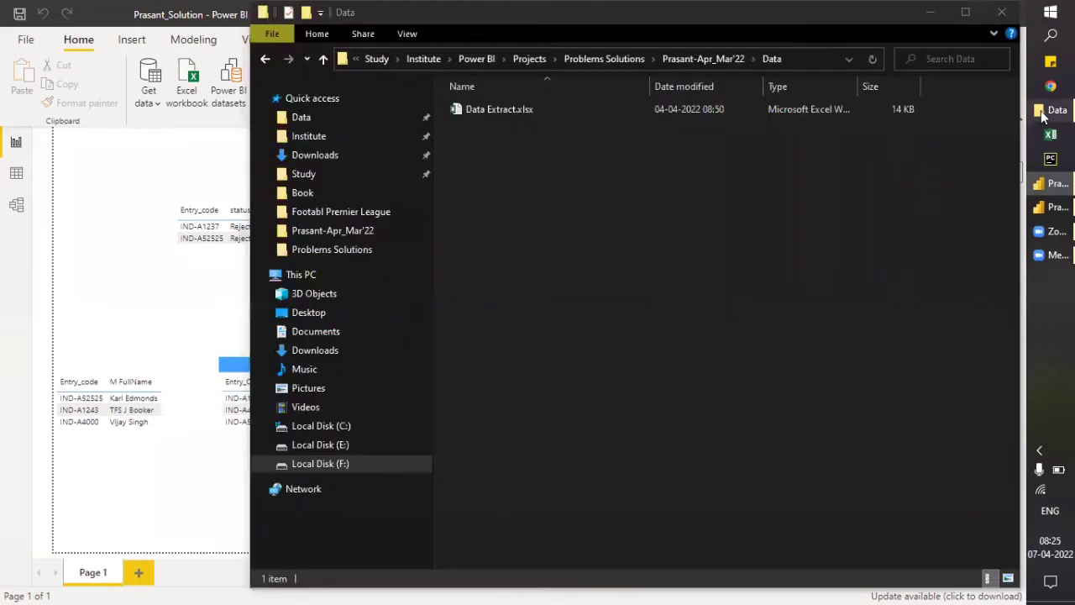
pyautogui.click(709, 65)
pyautogui.click(317, 34)
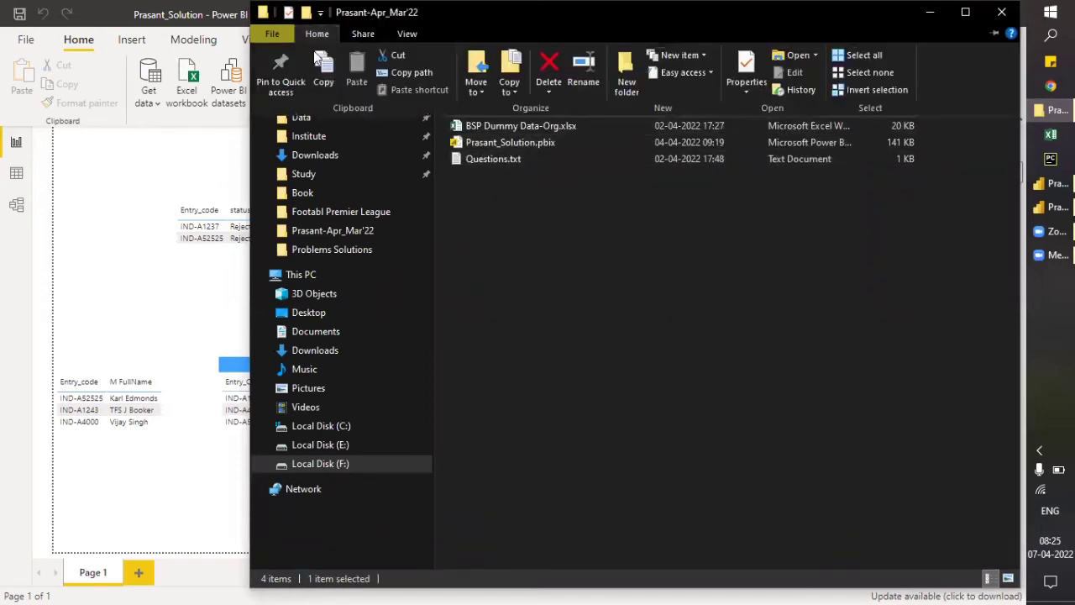
pyautogui.click(645, 328)
pyautogui.hotkey('ctrl', 'shift', 'n')
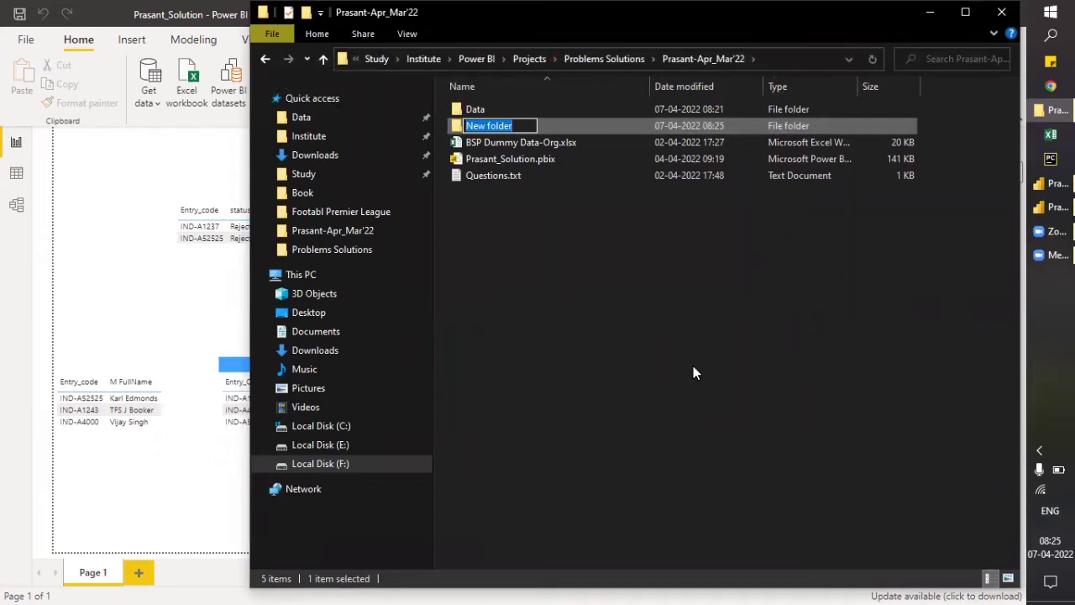
pyautogui.write('Data12')
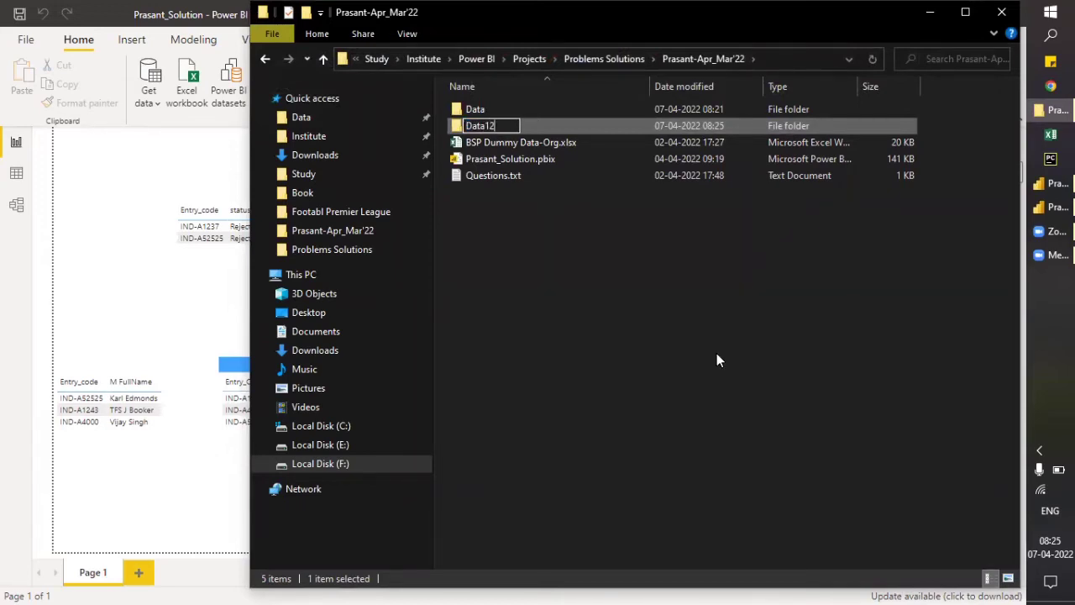
pyautogui.press('Return')
# Move Data Extract.xlsx from the Data folder into the Data12 folder.
pyautogui.press('Up')
pyautogui.press('Return')
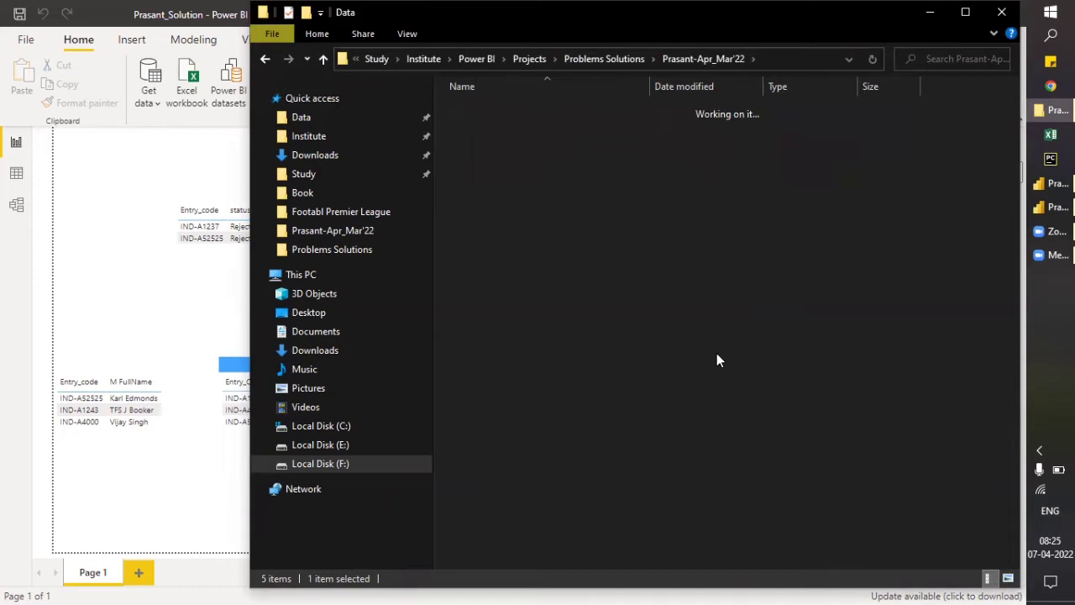
pyautogui.press('Down')
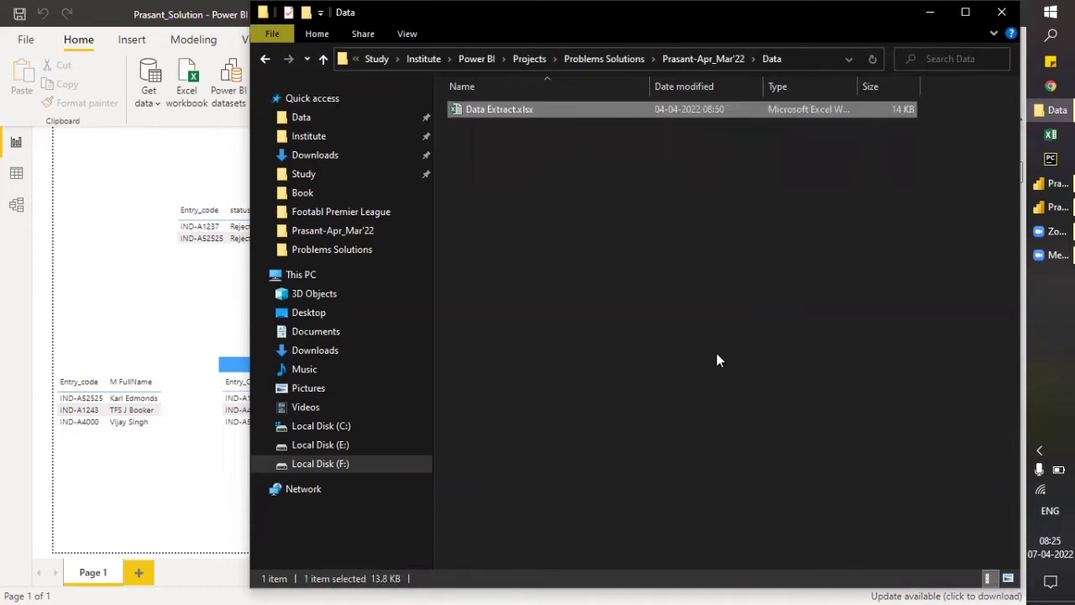
pyautogui.press('BackSpace')
pyautogui.press('Down')
pyautogui.press('Return')
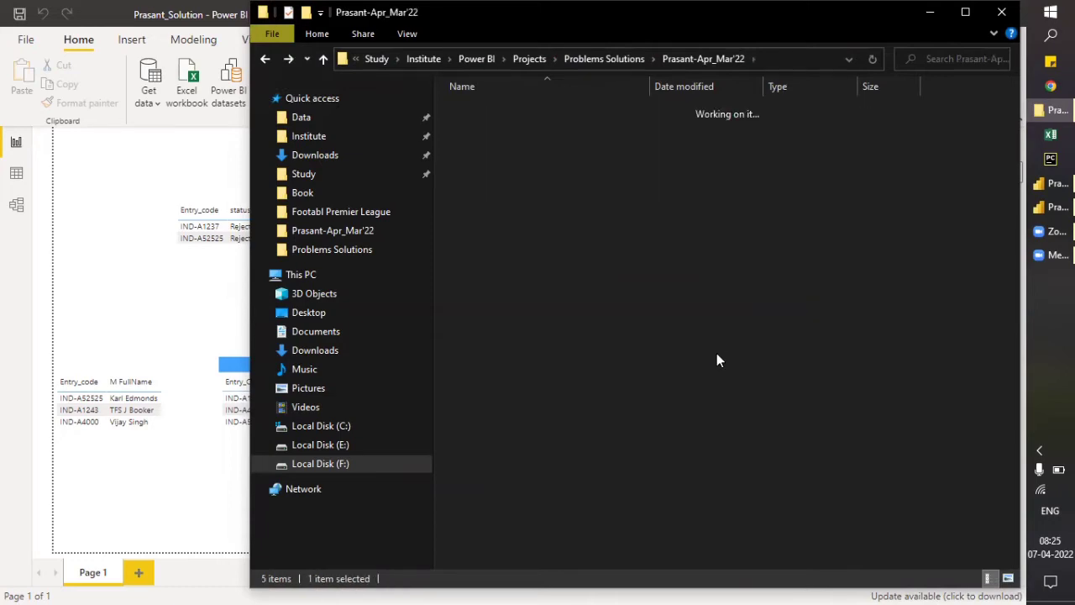
pyautogui.hotkey('ctrl', 'v')
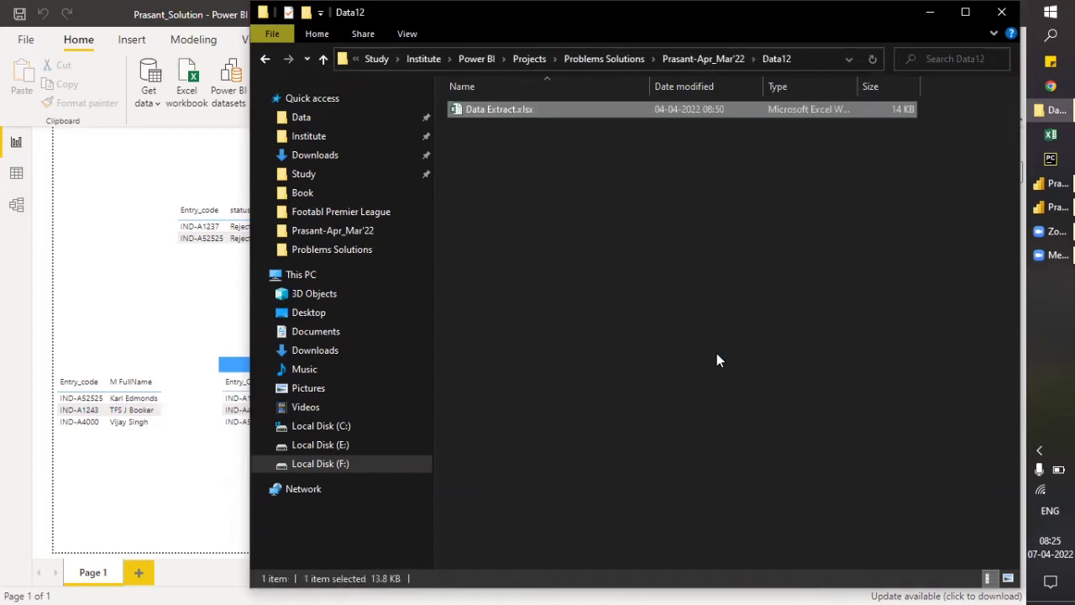
# Check the contents of the Data and Data12 folders, and switch back to the Power BI report.
pyautogui.press('BackSpace')
pyautogui.press('Return')
pyautogui.press('BackSpace')
pyautogui.press('Down')
pyautogui.press('Return')
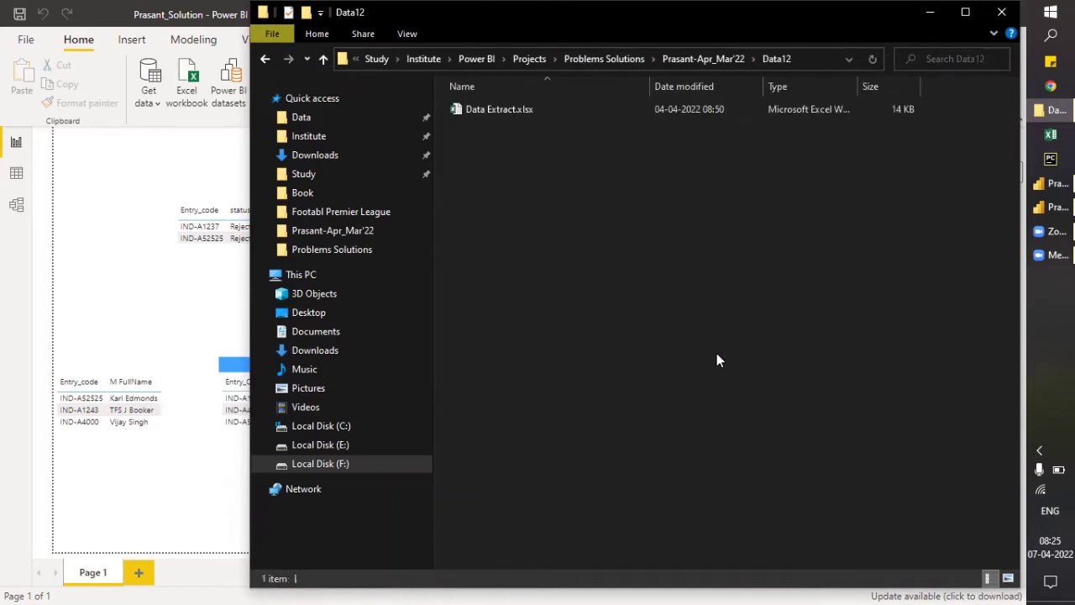
pyautogui.click(146, 258)
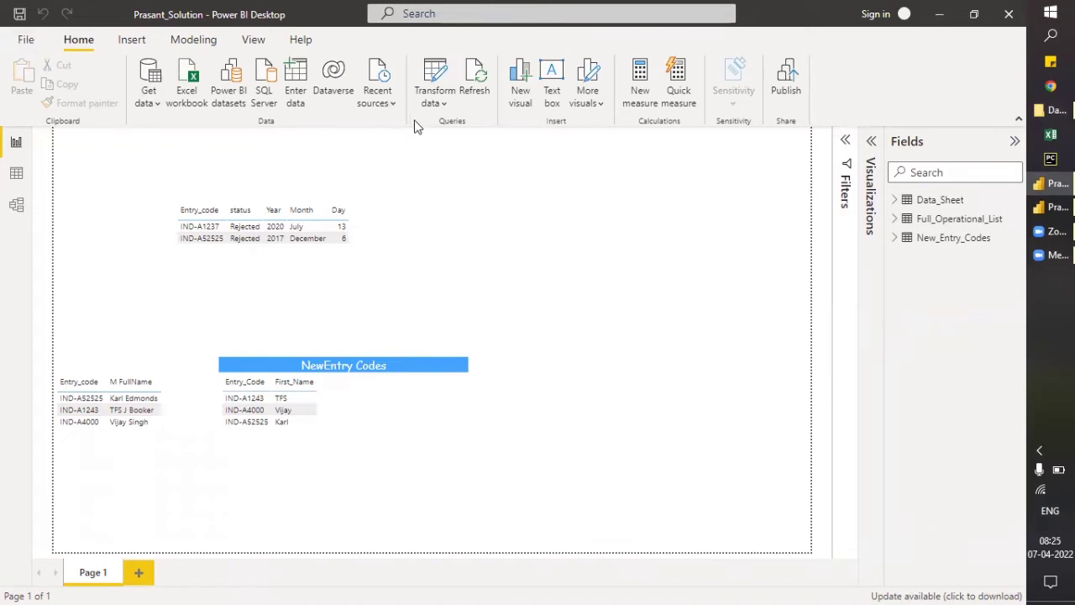
# Review the source path listed in the current file's data source settings and close the dialog.
pyautogui.click(440, 103)
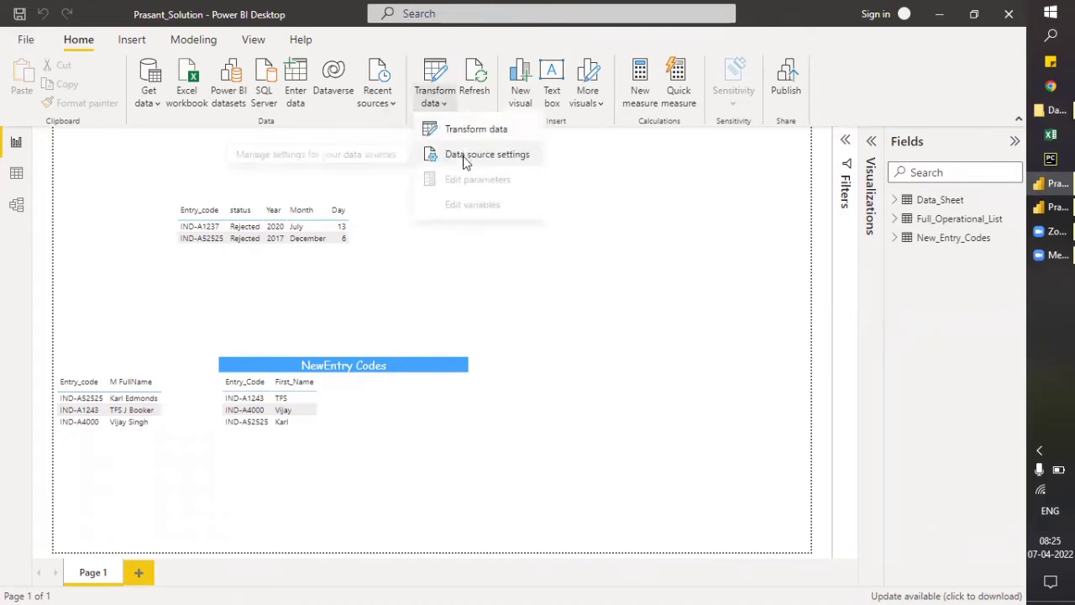
pyautogui.click(95, 163)
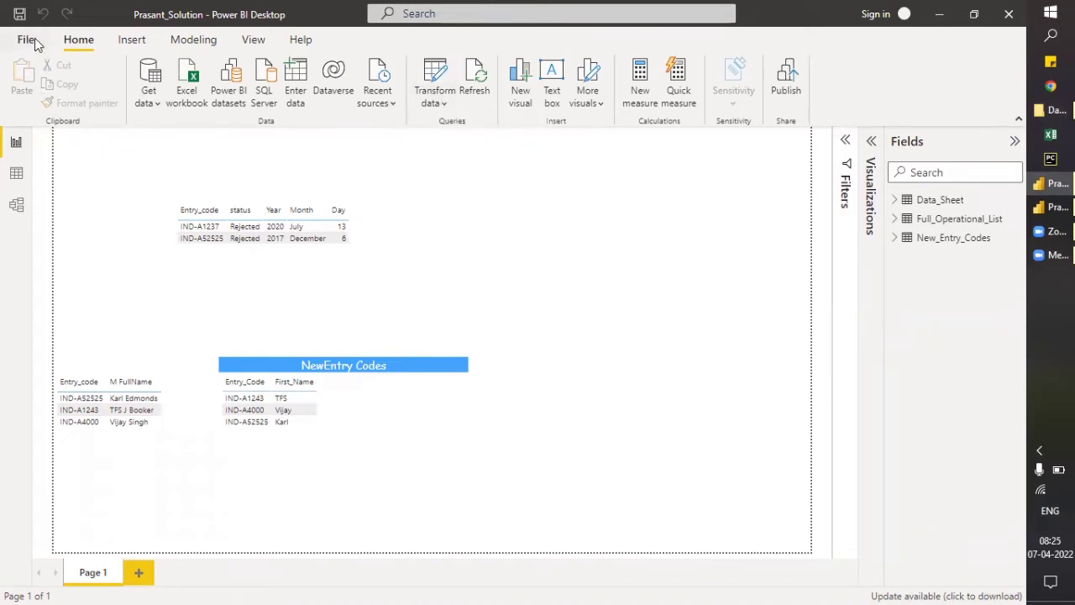
pyautogui.click(28, 41)
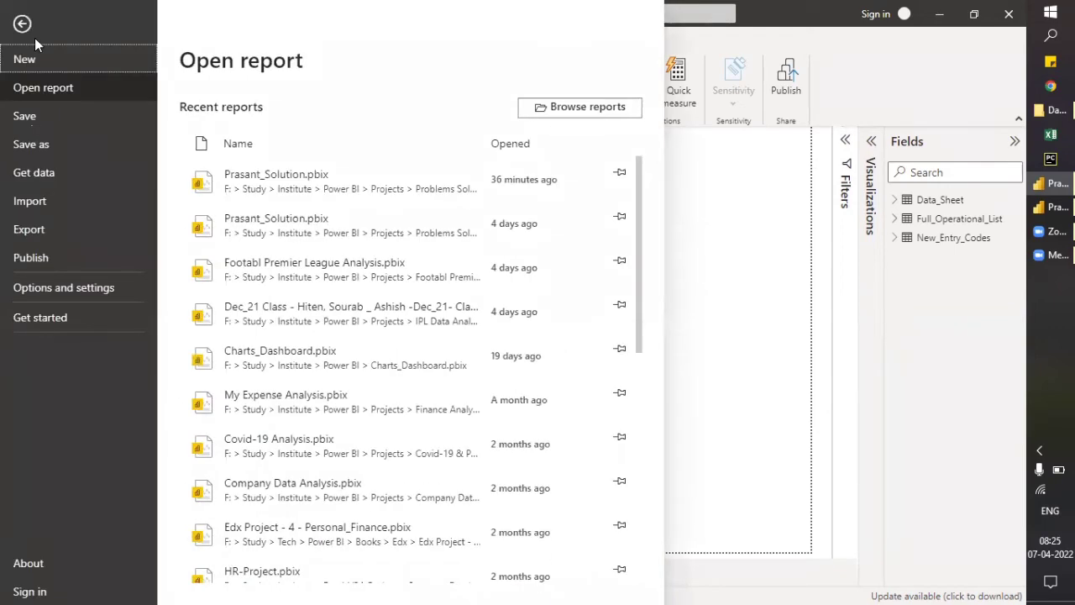
pyautogui.click(54, 288)
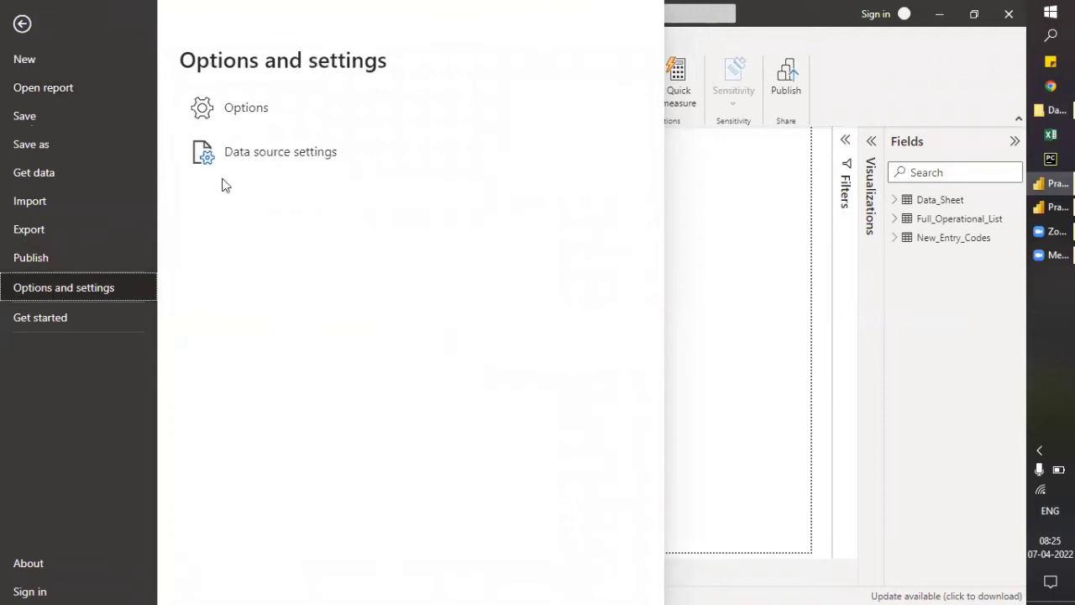
pyautogui.click(283, 155)
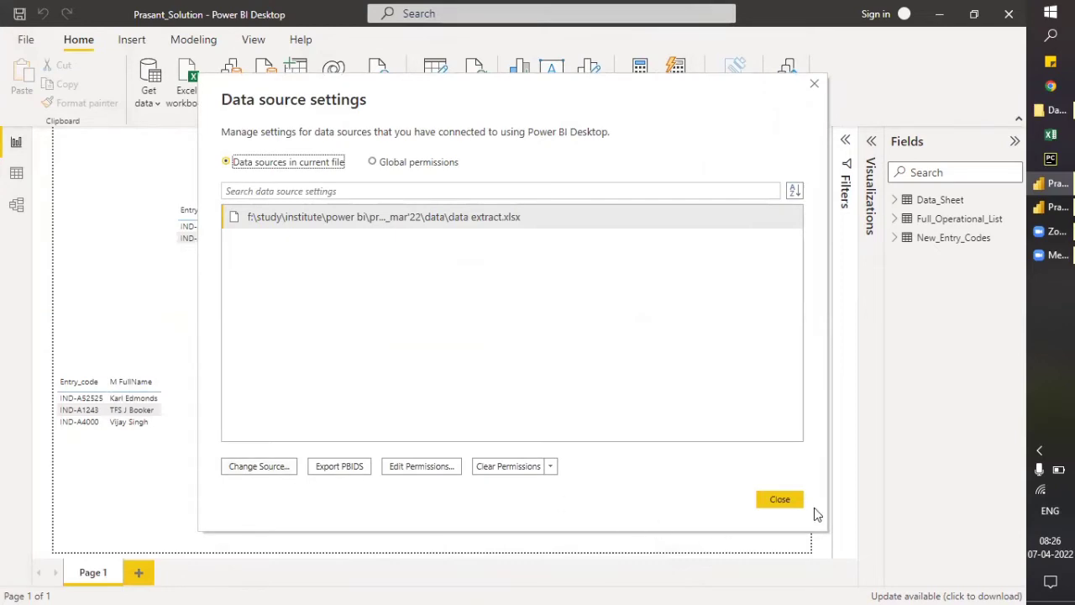
pyautogui.click(792, 503)
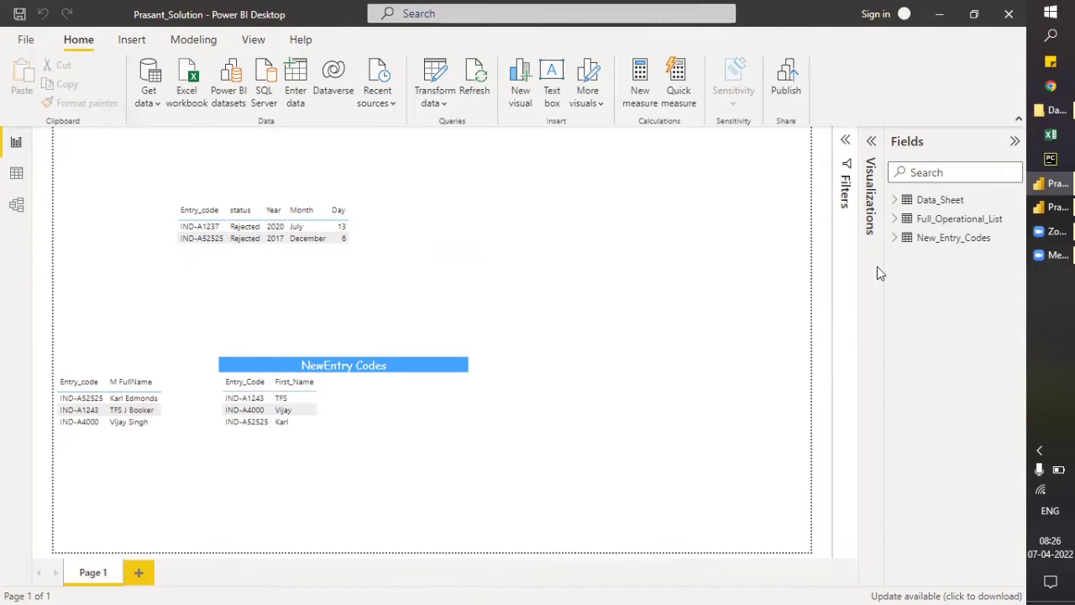
# In the Power Query Editor, dismiss the preview-age notice and review the data source settings.
pyautogui.click(1054, 207)
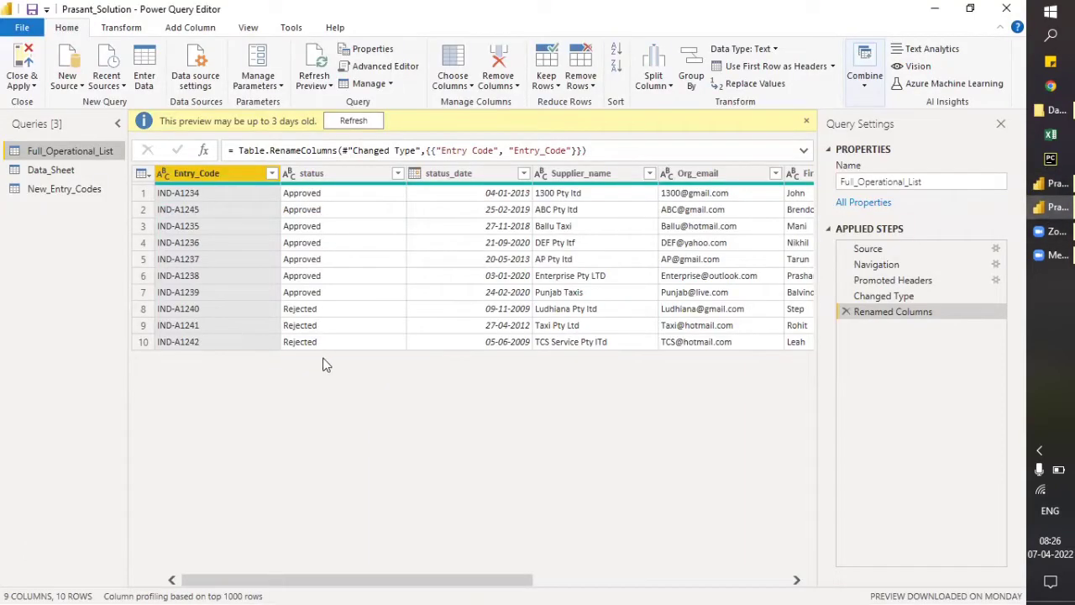
pyautogui.click(808, 124)
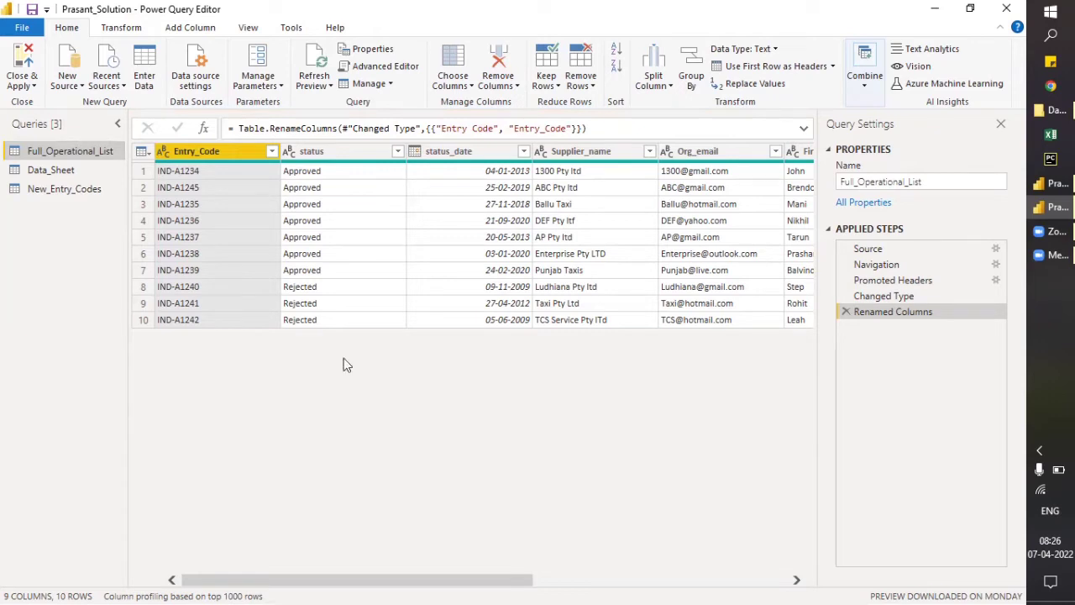
pyautogui.click(206, 87)
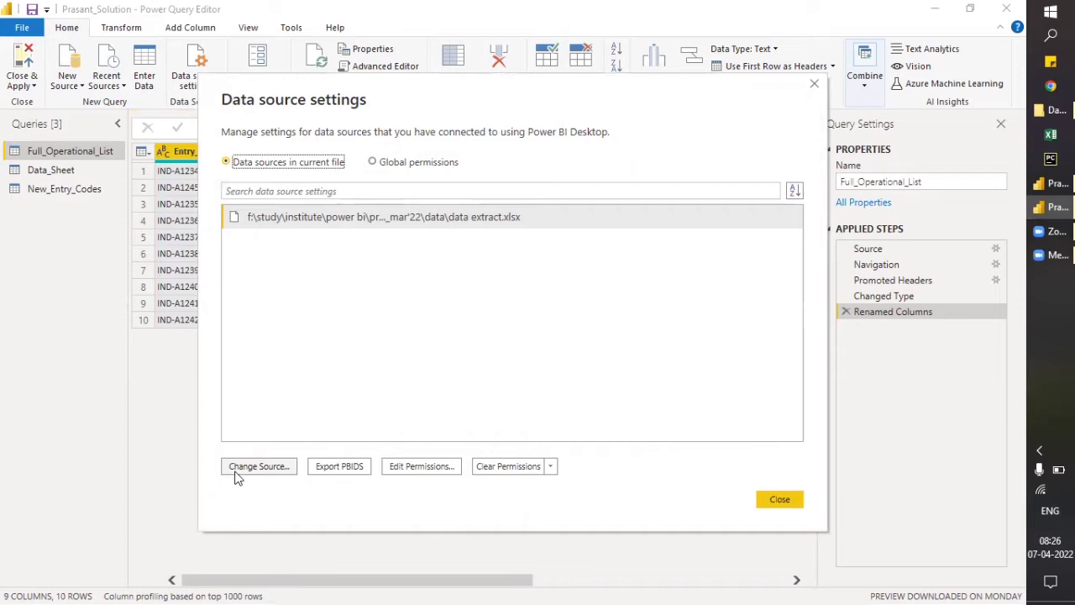
pyautogui.click(775, 503)
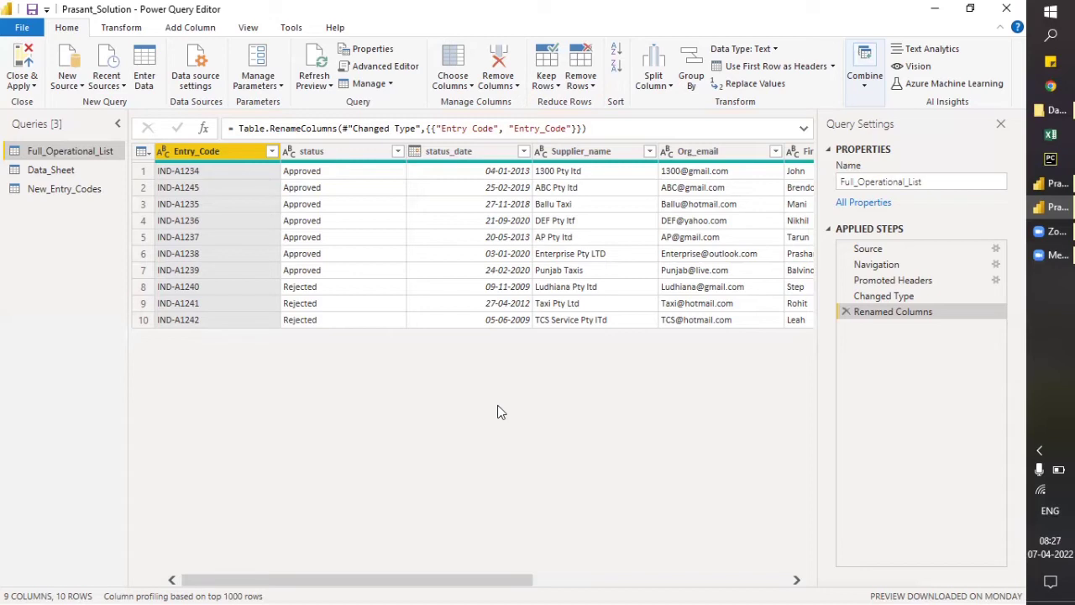
# View the New_Entry_Codes and Data_Sheet queries and return to the Full_Operational_List query.
pyautogui.click(42, 192)
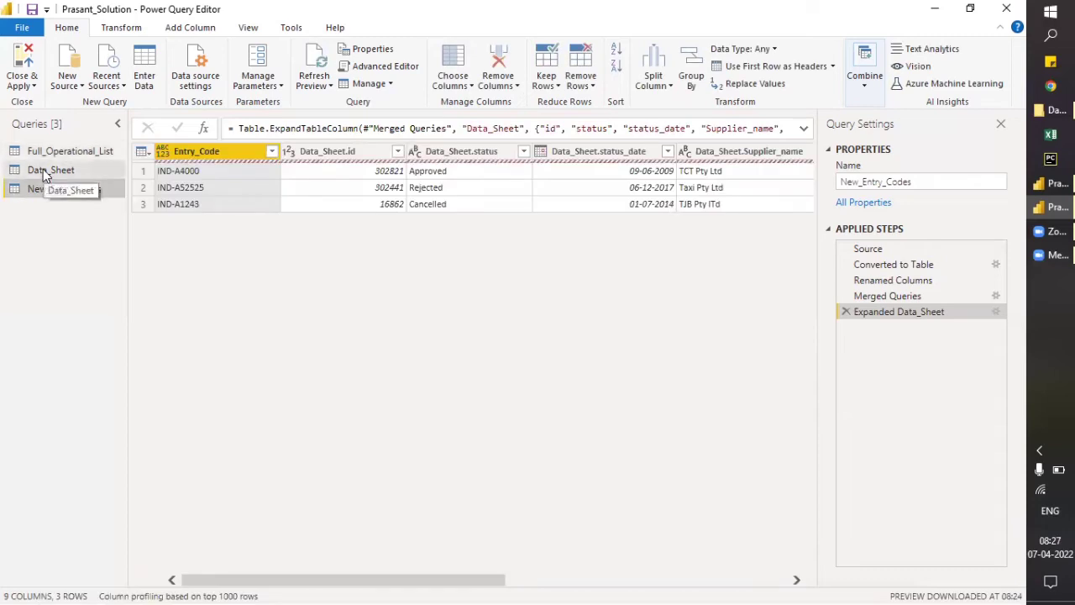
pyautogui.click(44, 169)
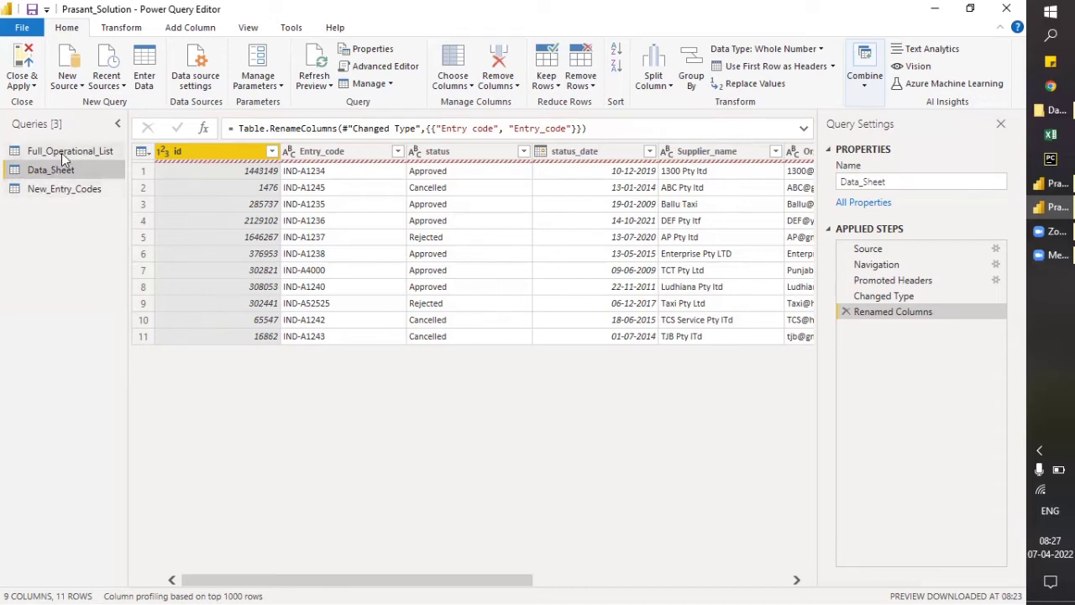
pyautogui.click(66, 156)
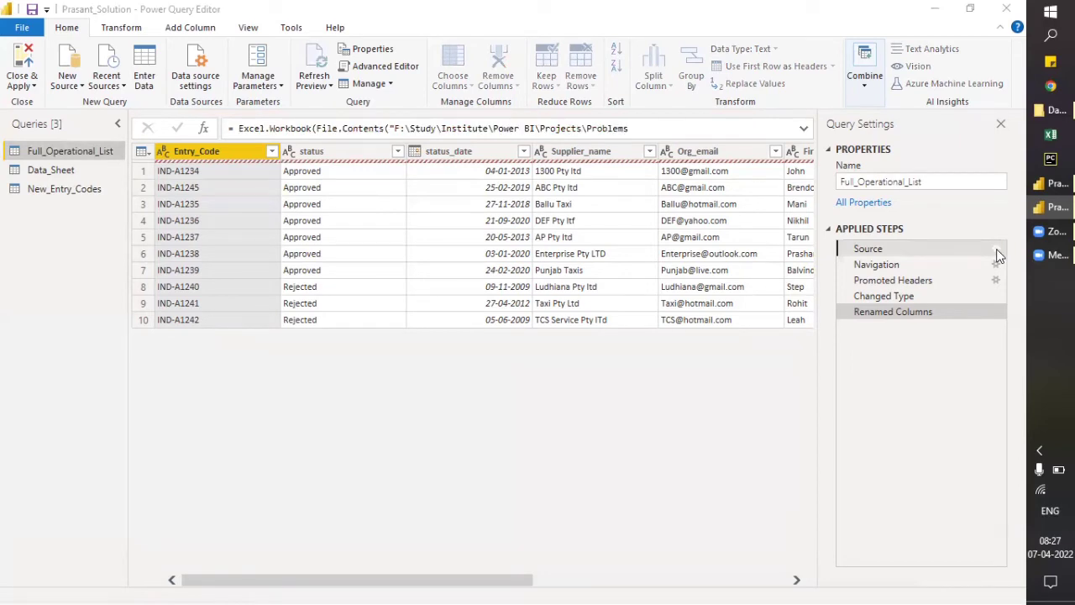
# Change the Full_Operational_List query's Source step to use Data Extract.xlsx from the Data12 folder.
pyautogui.click(995, 250)
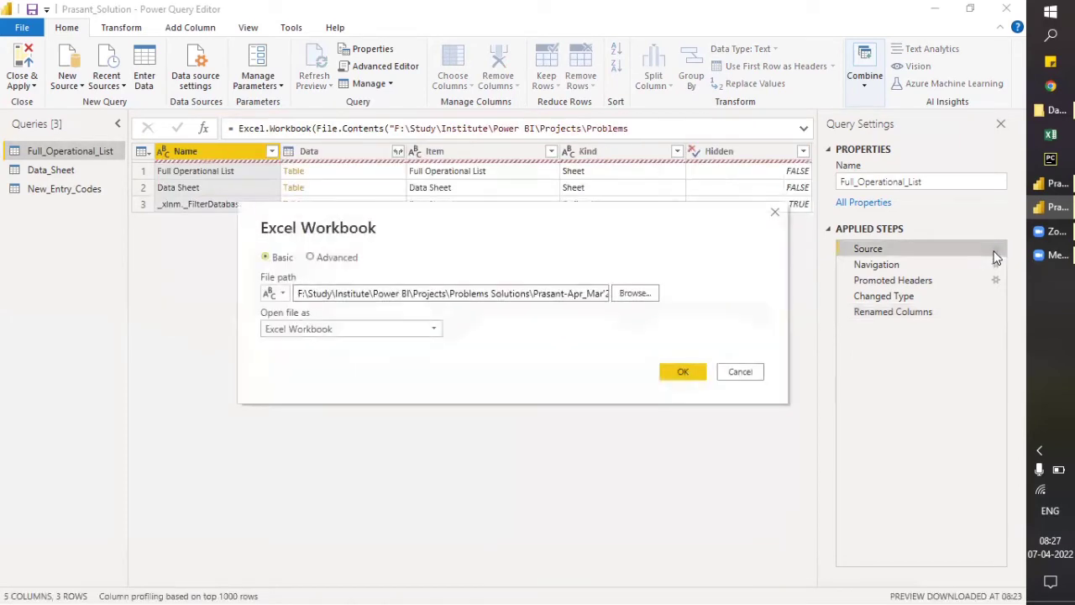
pyautogui.click(630, 296)
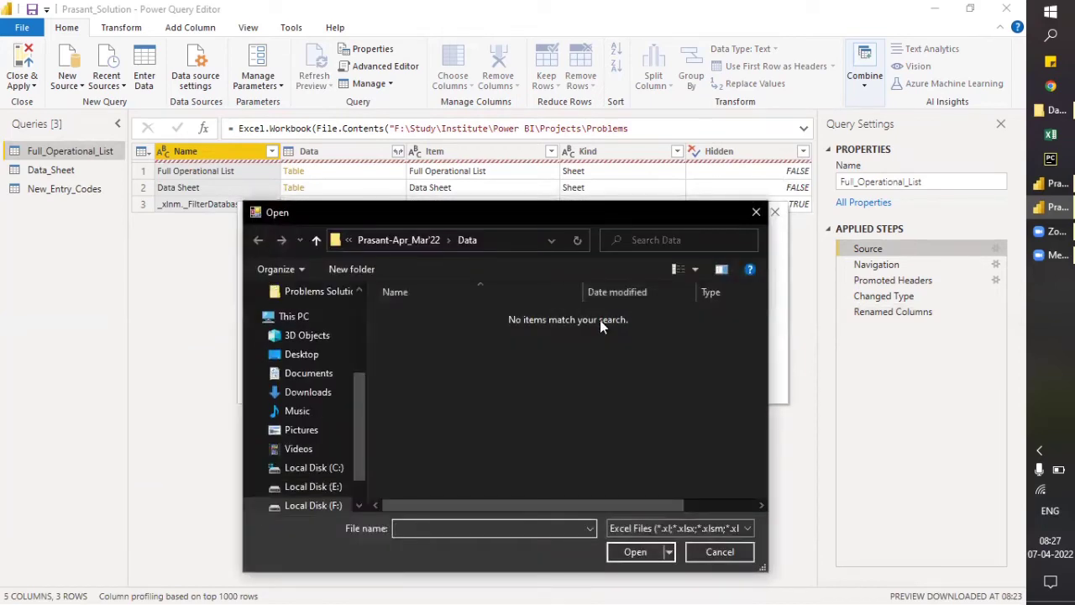
pyautogui.click(416, 239)
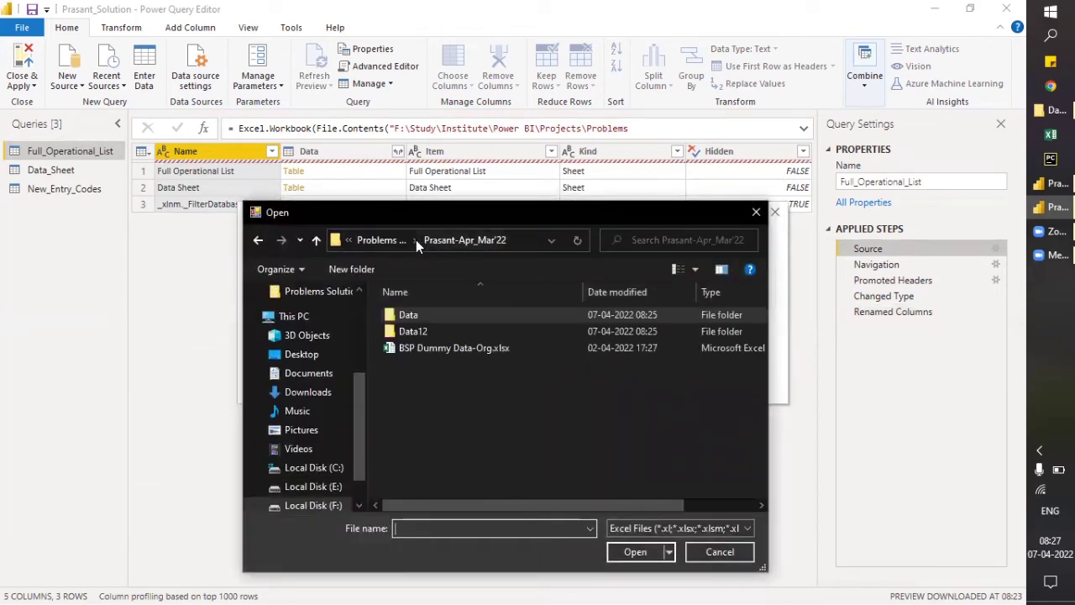
pyautogui.doubleClick(418, 331)
pyautogui.click(417, 312)
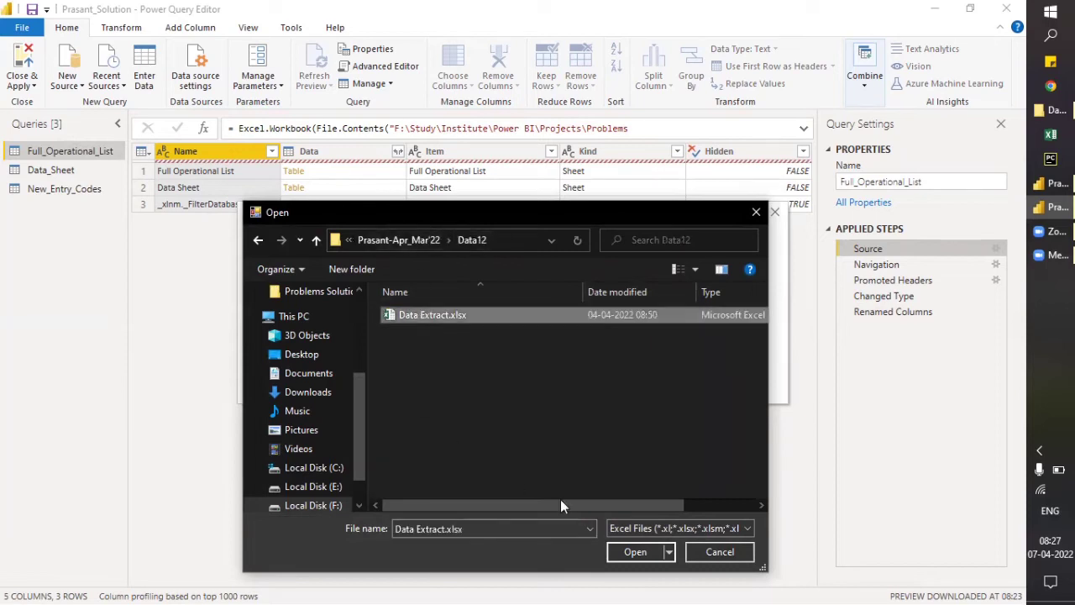
pyautogui.click(645, 553)
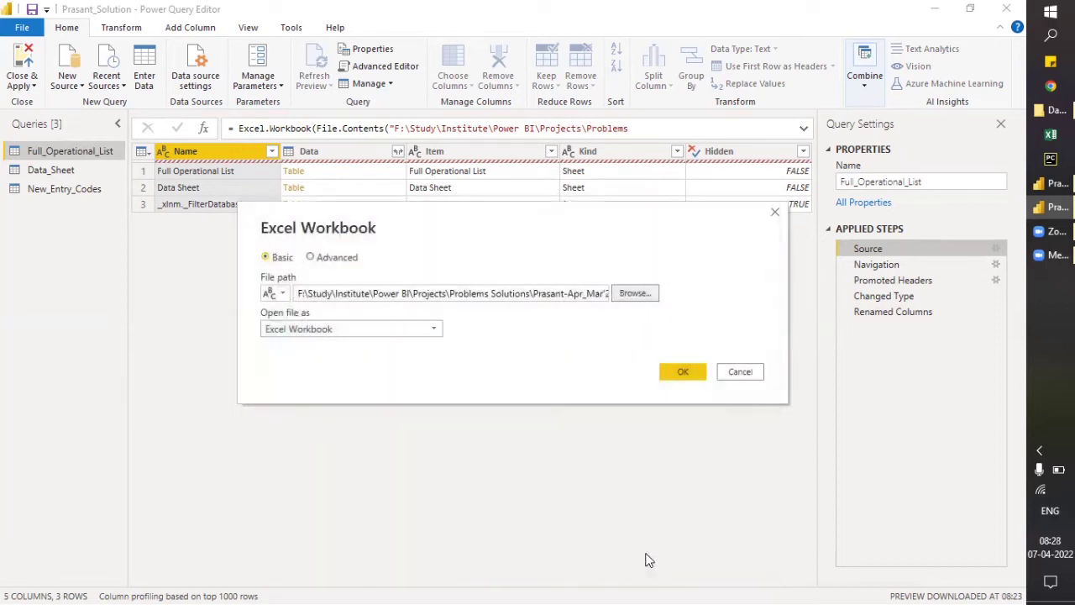
pyautogui.click(684, 373)
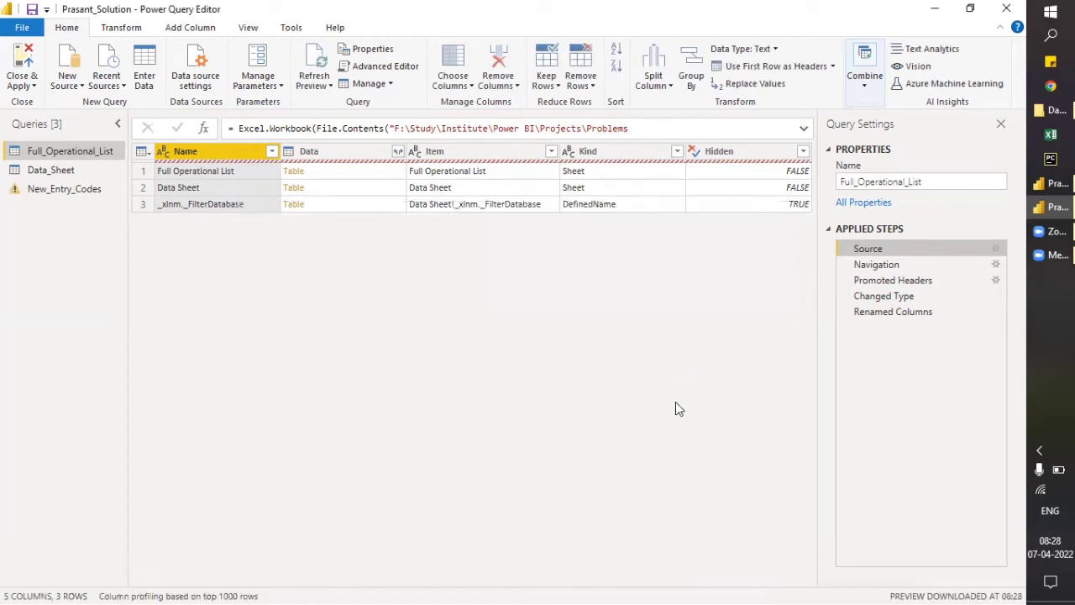
# Display the Full_Operational_List query's Renamed Columns step and refresh the previews of all queries.
pyautogui.click(904, 315)
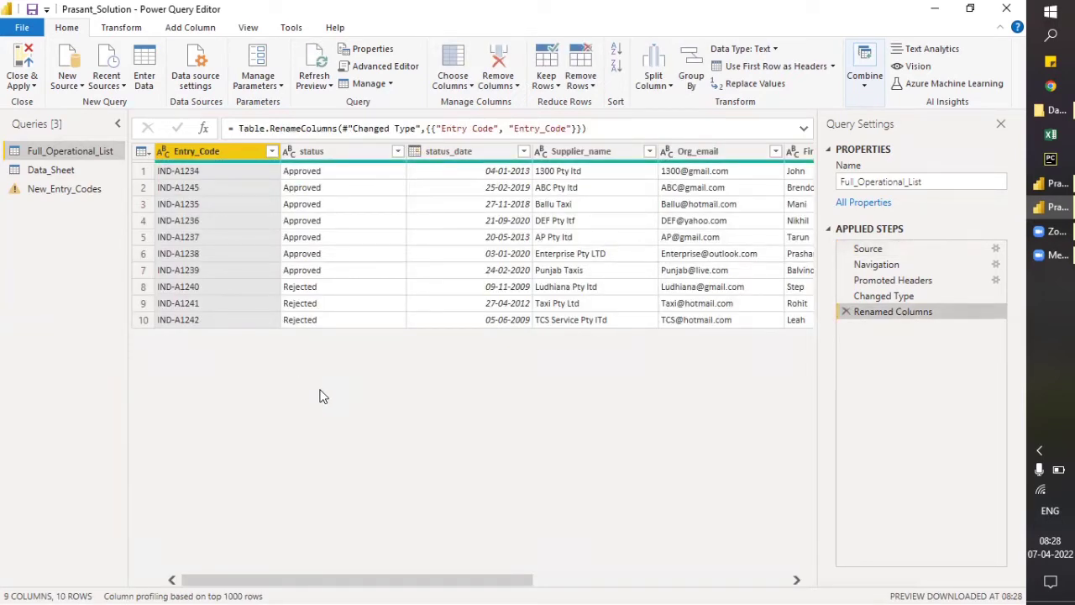
pyautogui.click(320, 86)
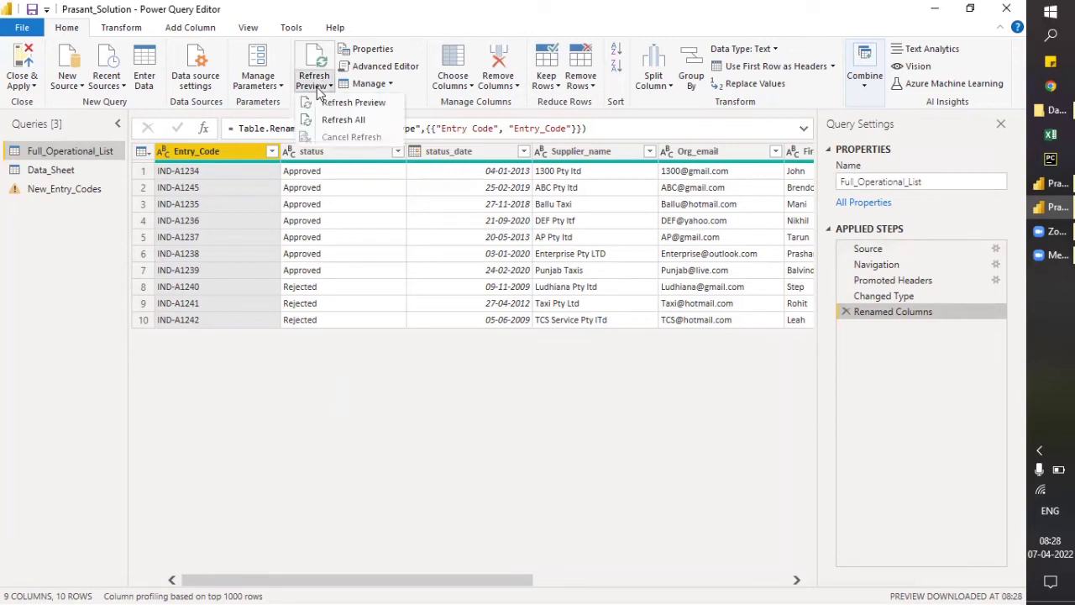
pyautogui.click(63, 172)
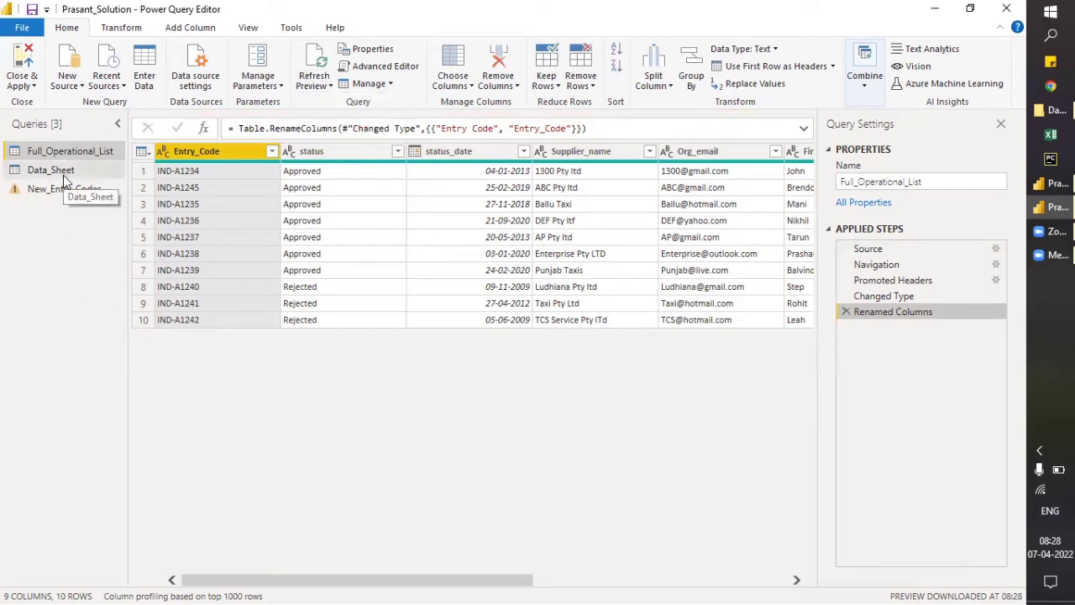
pyautogui.click(320, 85)
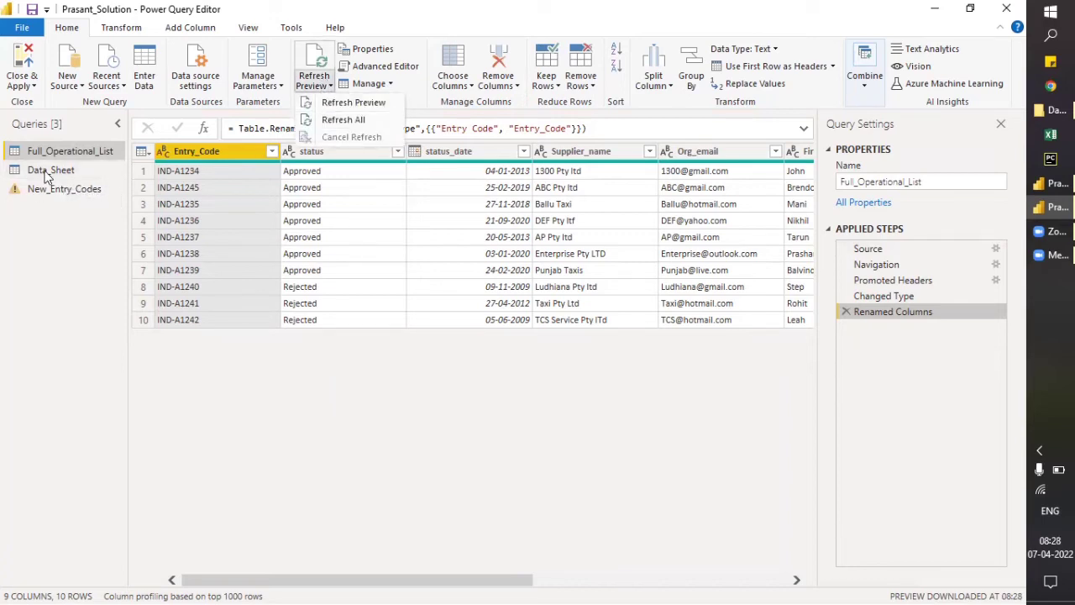
pyautogui.click(341, 120)
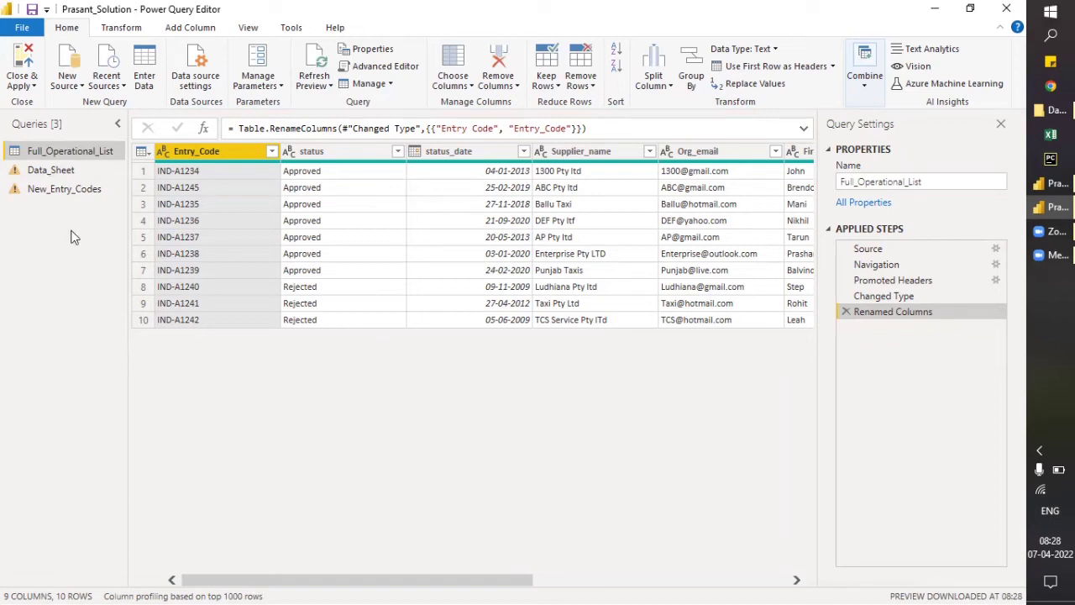
# Change the Data_Sheet query's Source step to use Data Extract.xlsx from the Data12 folder, and view its Renamed Columns step.
pyautogui.click(71, 170)
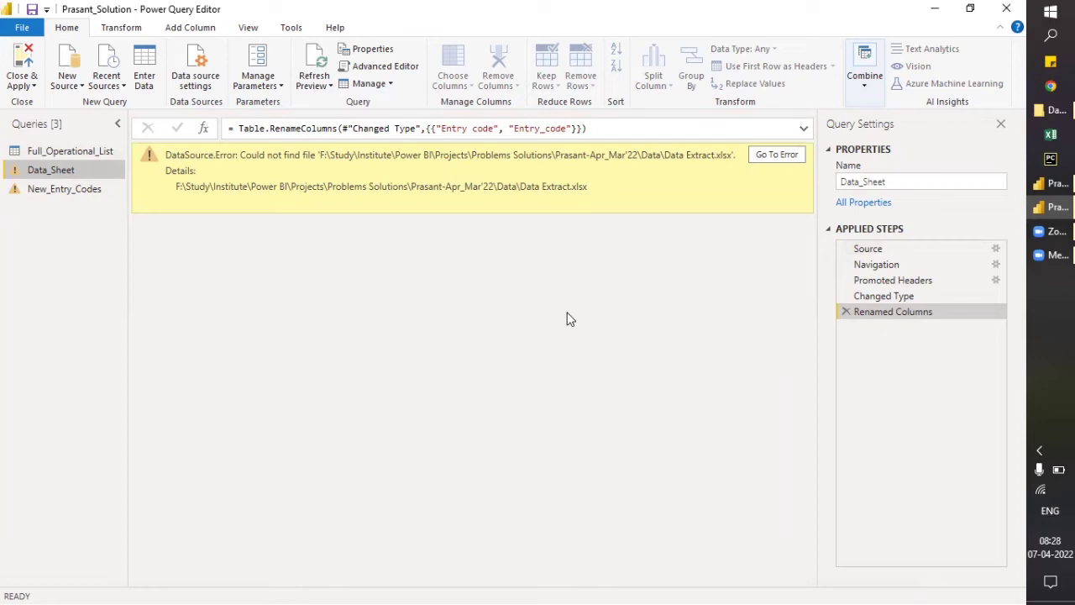
pyautogui.click(771, 160)
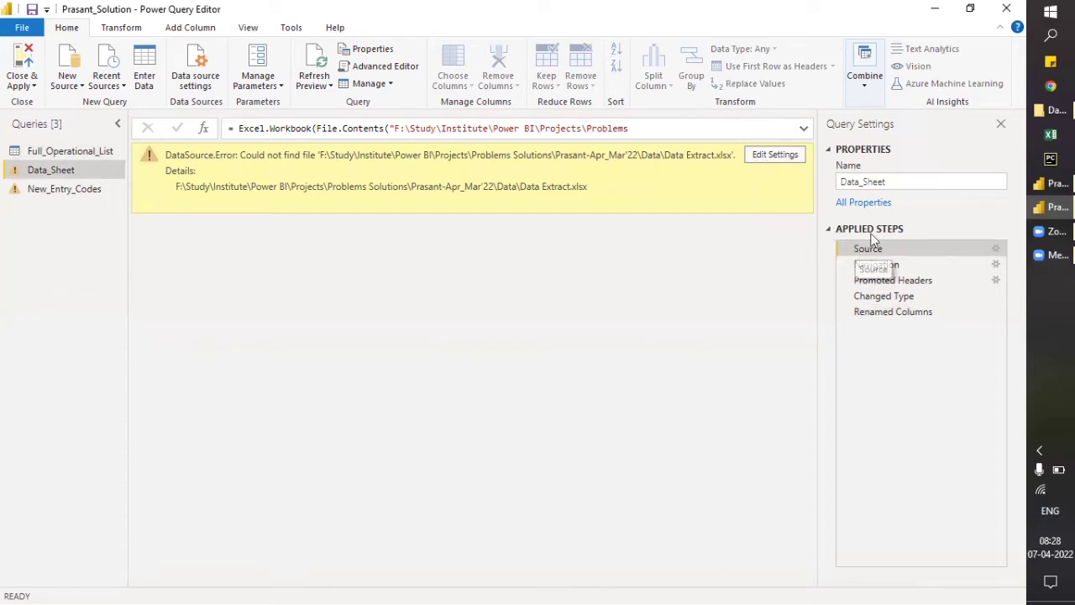
pyautogui.click(785, 155)
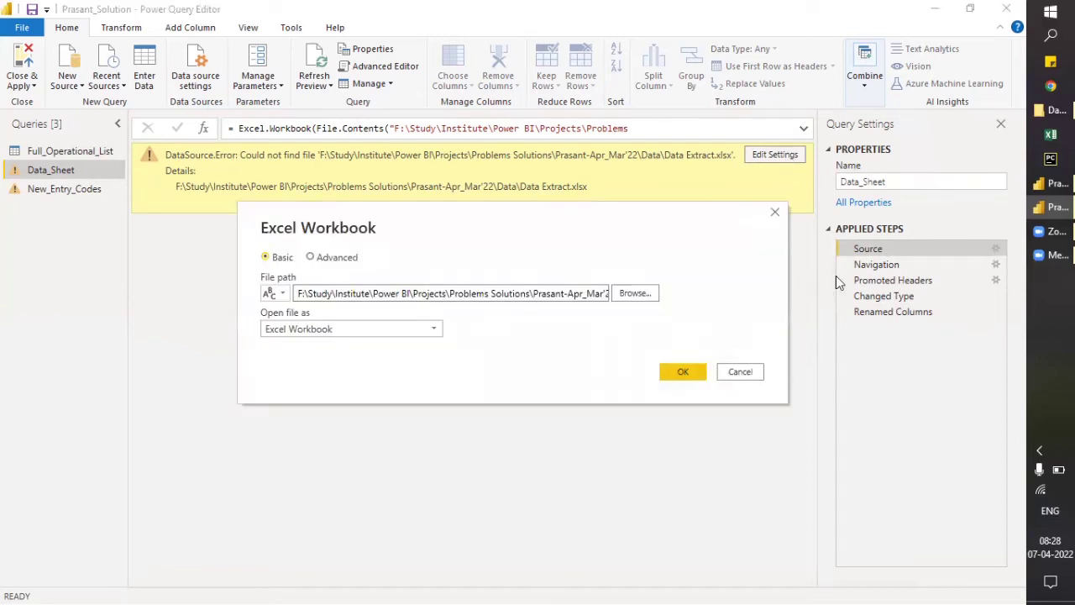
pyautogui.click(634, 294)
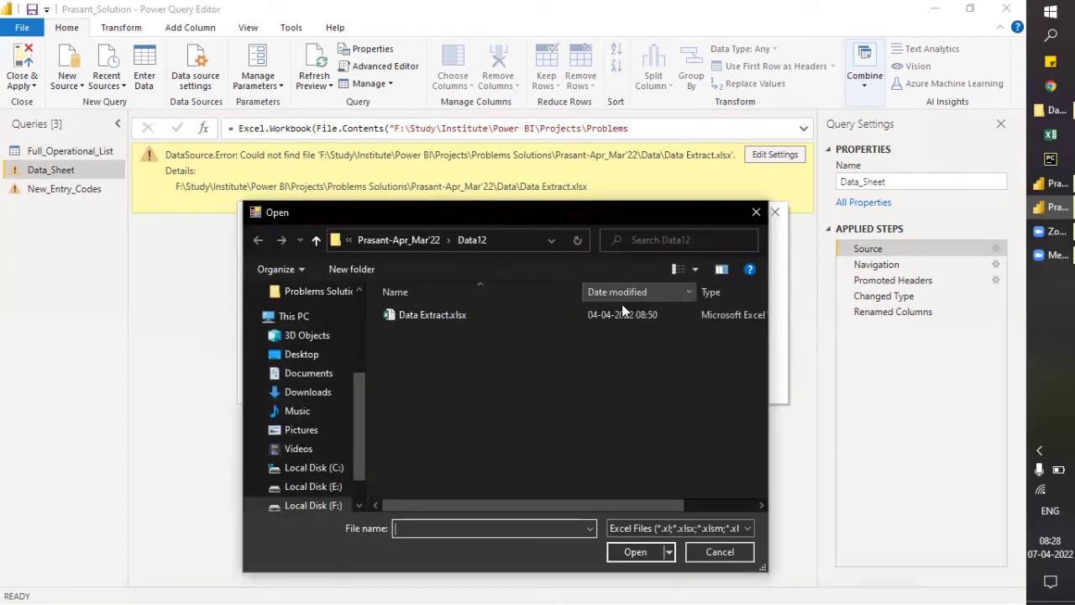
pyautogui.click(445, 315)
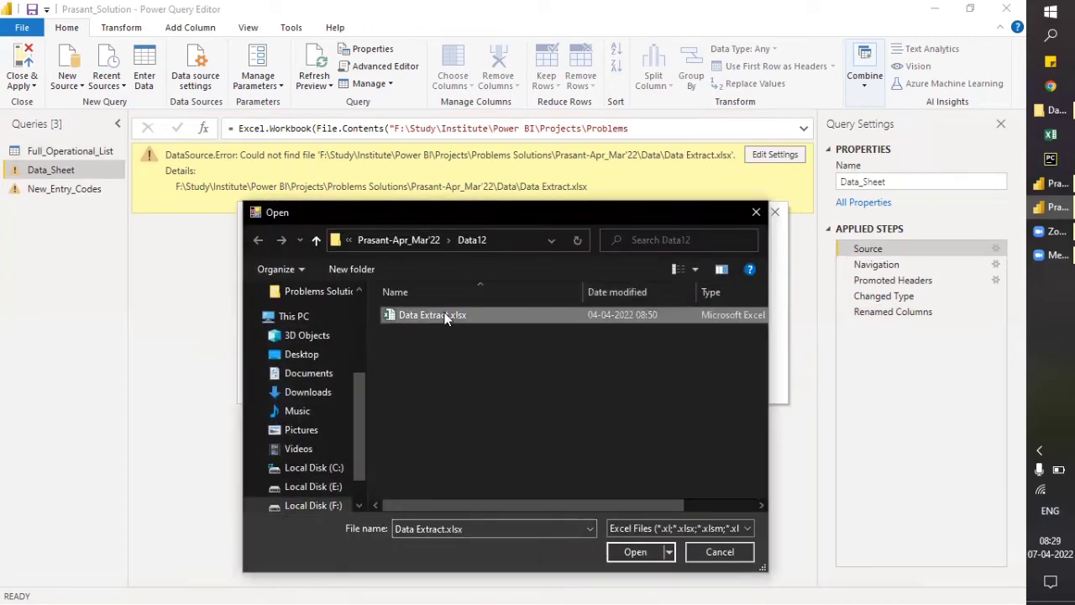
pyautogui.click(635, 551)
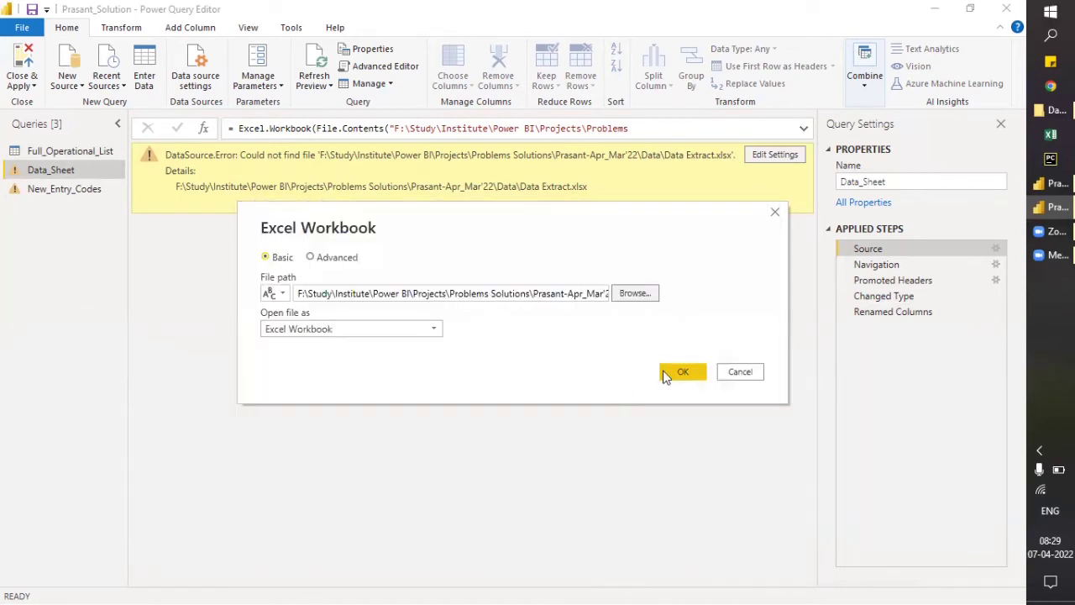
pyautogui.click(676, 373)
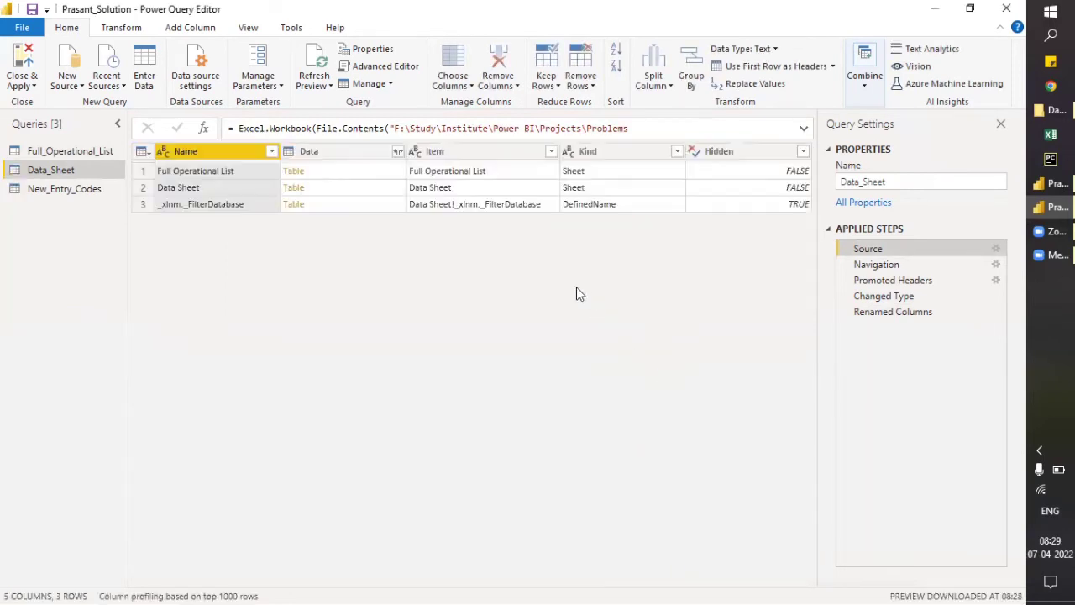
pyautogui.click(878, 316)
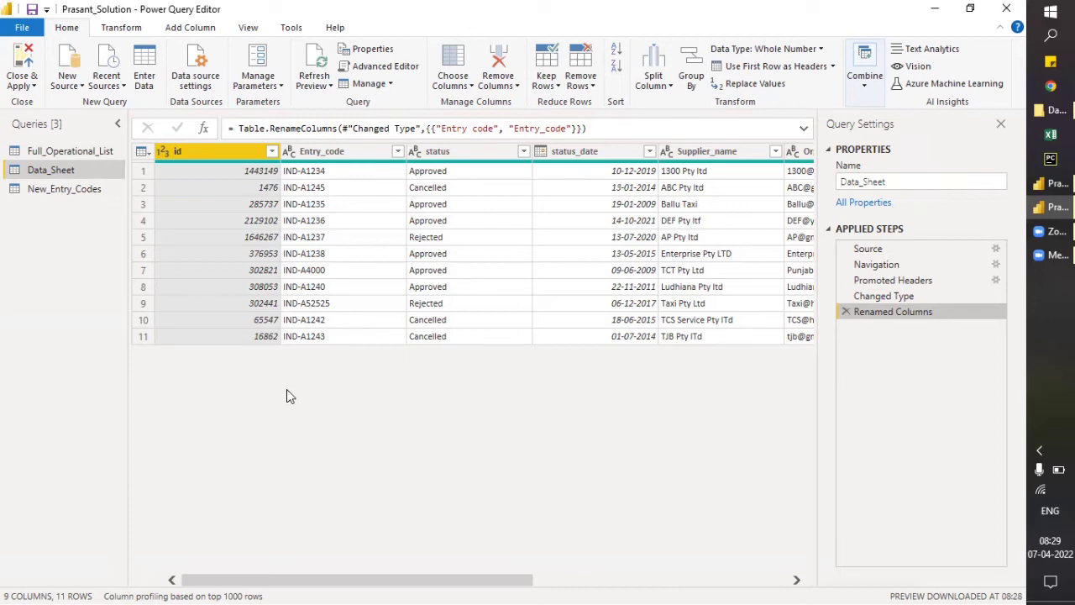
# Review the Data_Sheet query's full M code in the Advanced Editor and close it without changes.
pyautogui.click(400, 69)
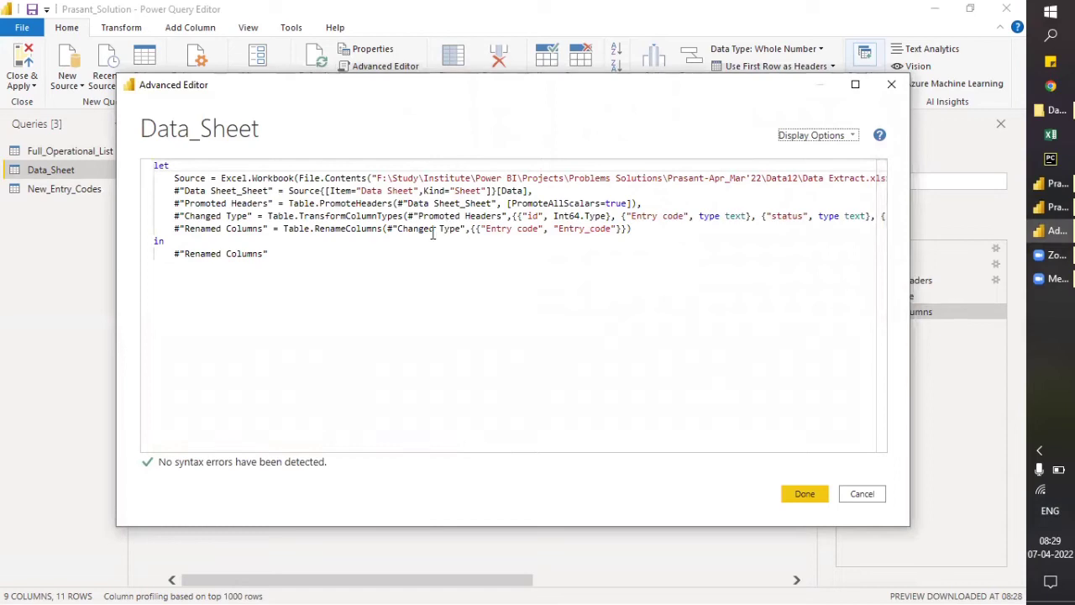
pyautogui.moveTo(155, 167); pyautogui.dragTo(310, 256)
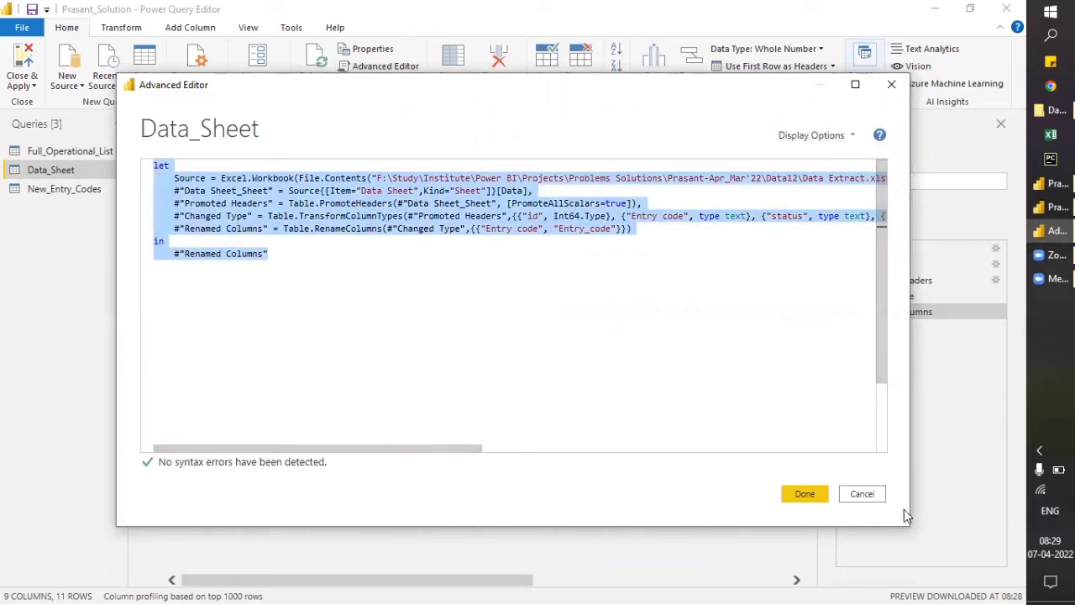
pyautogui.click(865, 494)
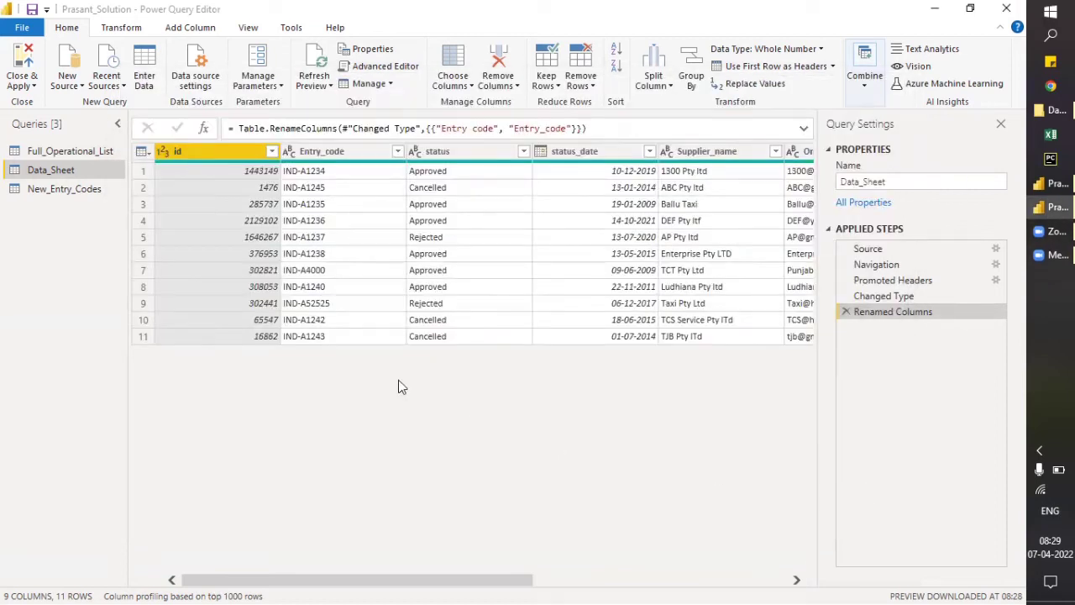
# Try replacing the folder path in the Data_Sheet query's M code with the Data12 folder path copied from File Explorer.
pyautogui.click(401, 67)
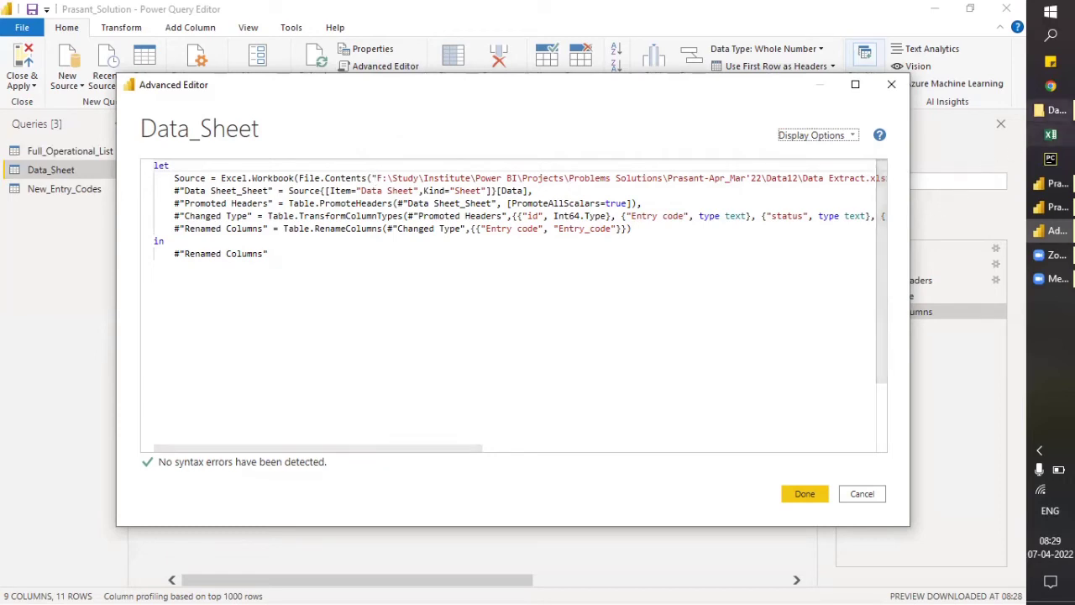
pyautogui.click(1051, 110)
pyautogui.click(822, 62)
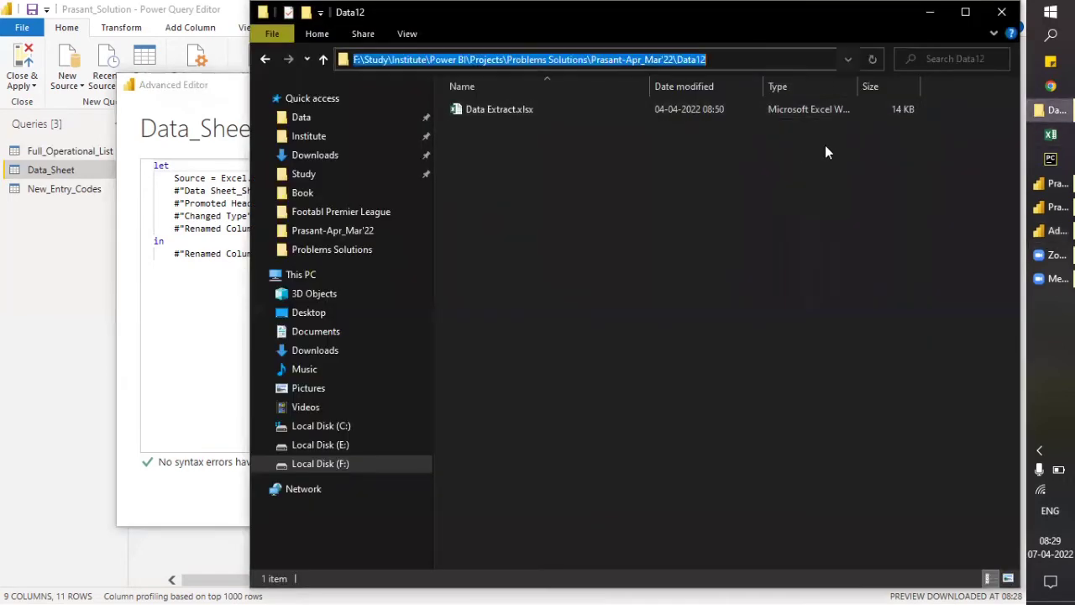
pyautogui.click(1056, 230)
pyautogui.moveTo(376, 178); pyautogui.dragTo(687, 178)
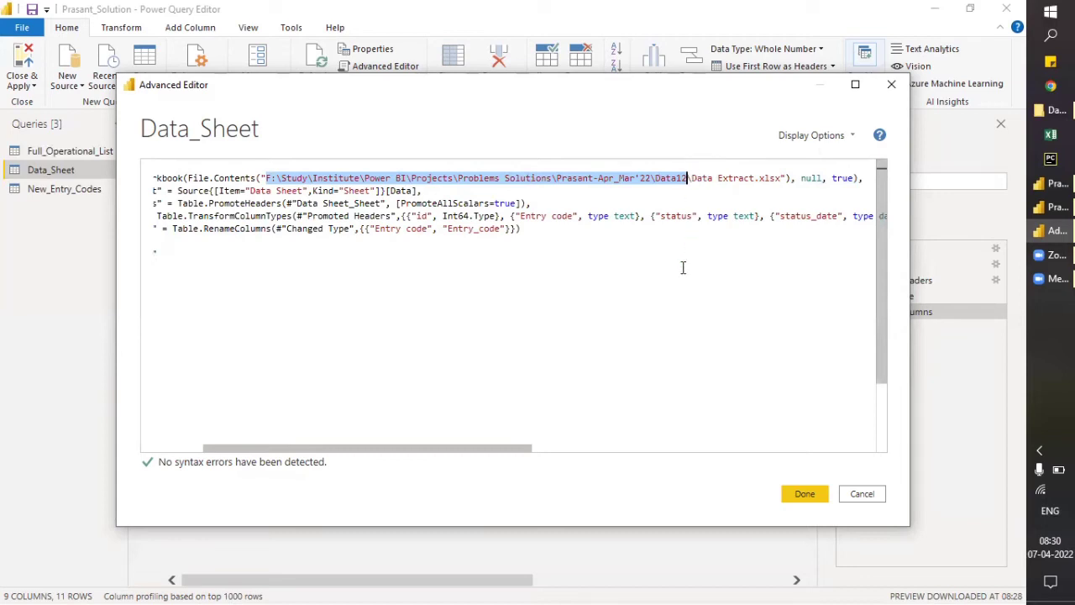
pyautogui.press('Right')
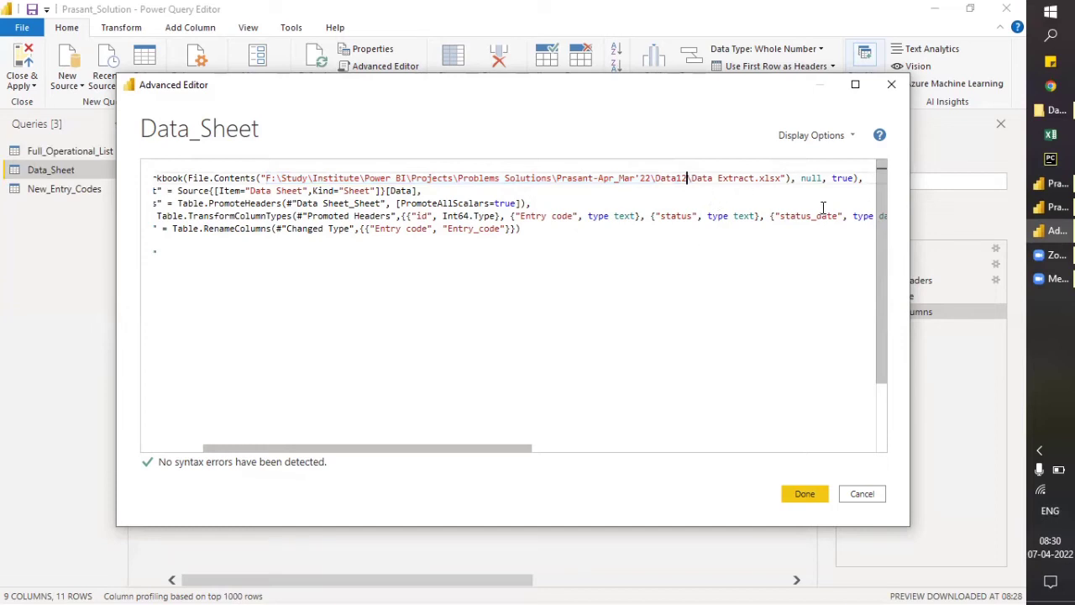
# Check the Data Extract.xlsx file name in File Explorer against the M code's source line, and discard the query changes.
pyautogui.click(1052, 110)
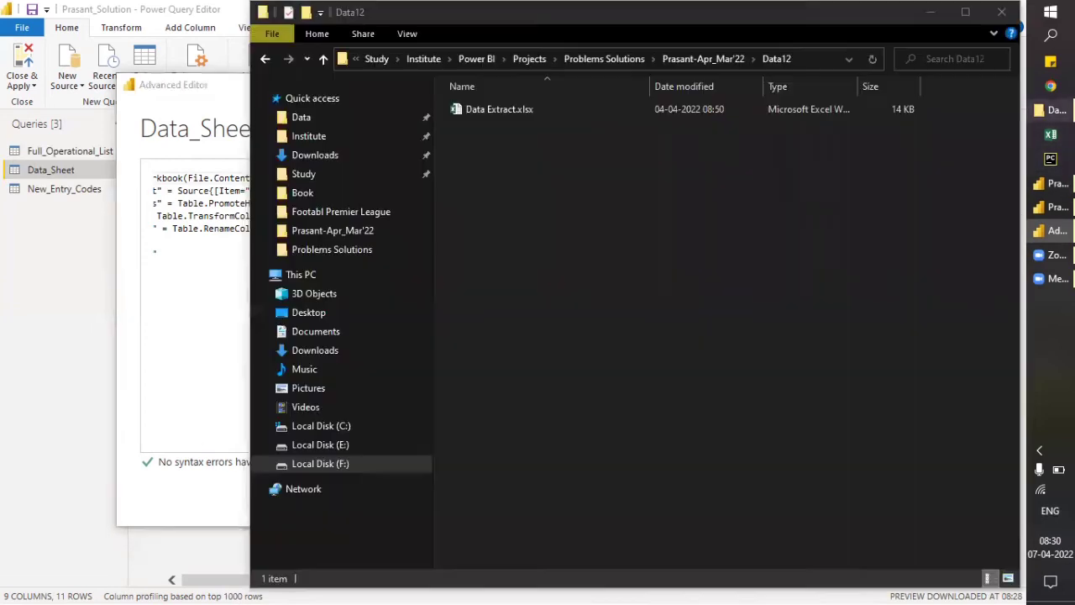
pyautogui.click(511, 108)
pyautogui.hotkey('alt', 'Tab')
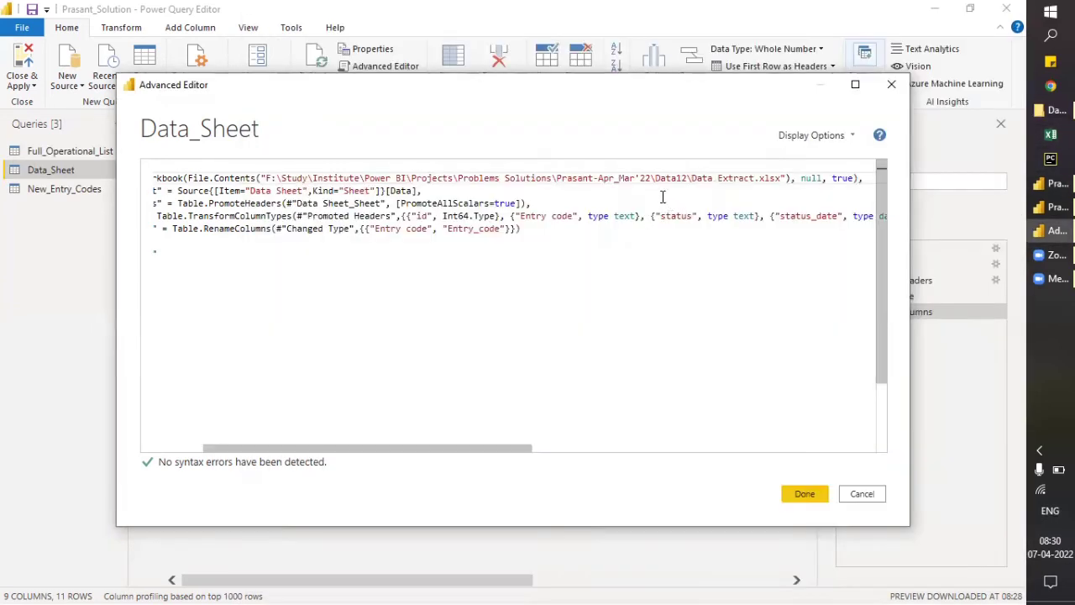
pyautogui.moveTo(694, 178); pyautogui.dragTo(786, 178)
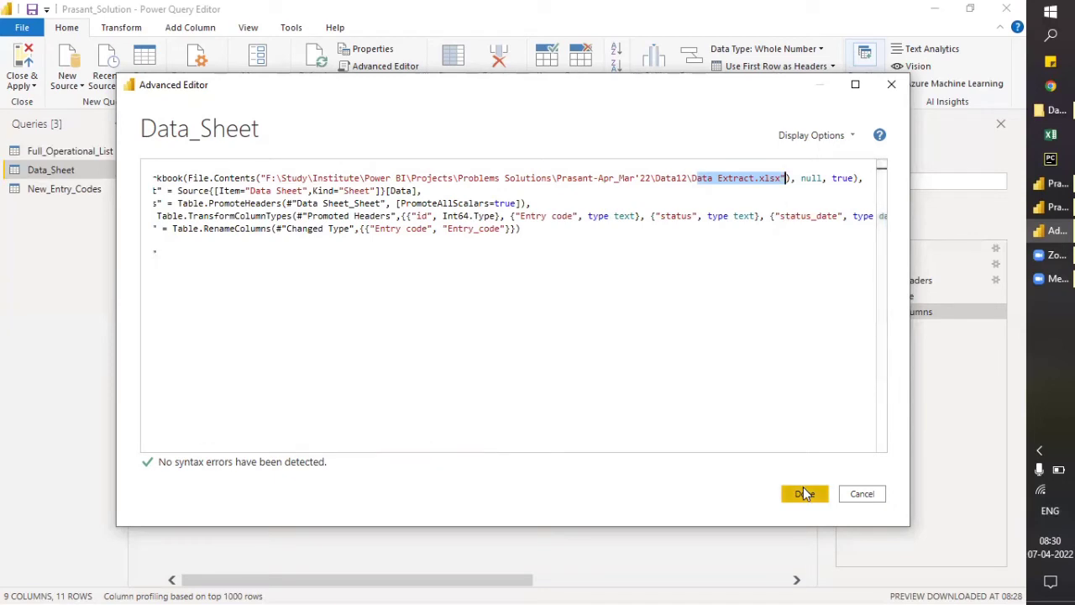
pyautogui.click(865, 496)
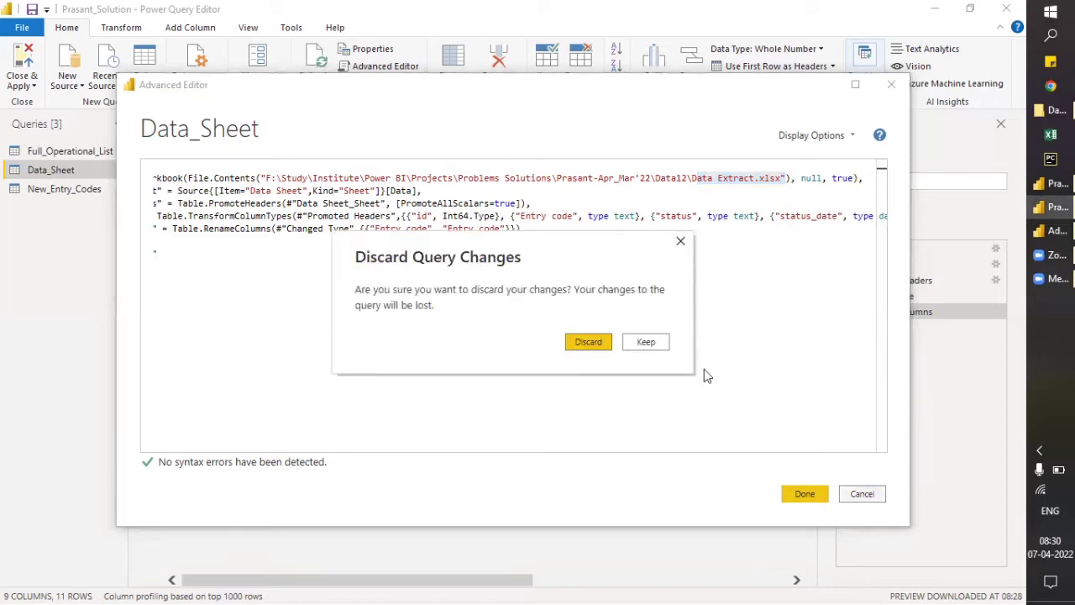
pyautogui.click(593, 347)
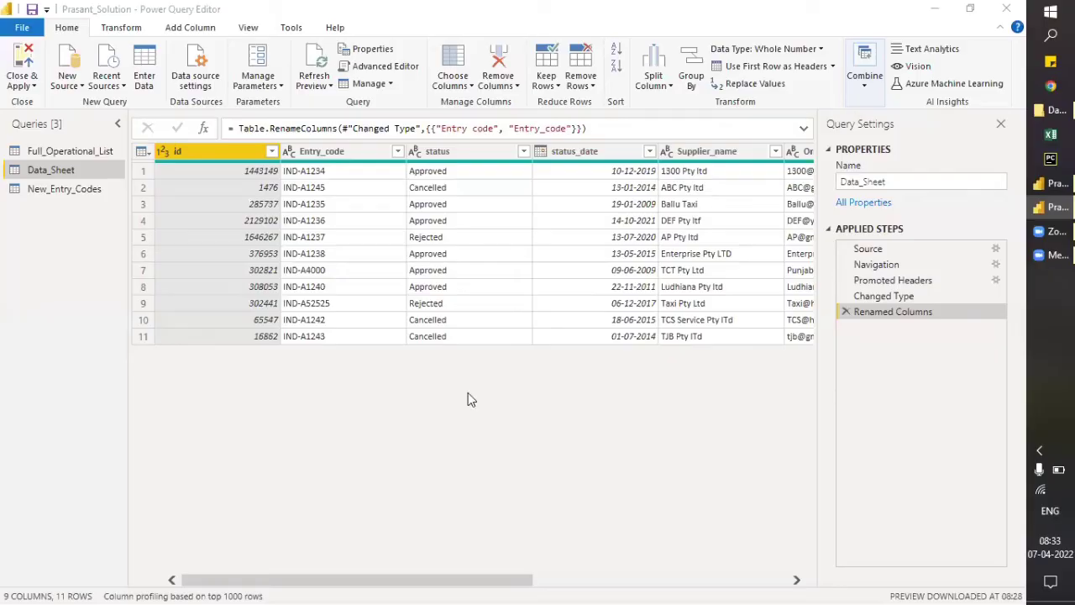
# In File Explorer, move Data Extract.xlsx from the Data12 folder to the Data folder and check the Data12 folder's contents.
pyautogui.click(1050, 110)
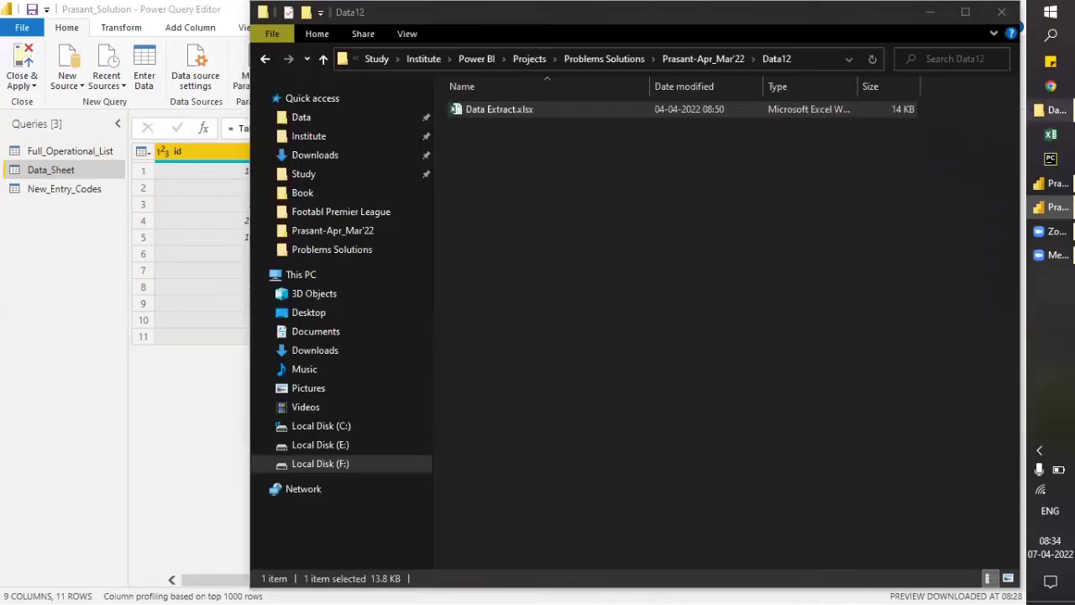
pyautogui.click(704, 59)
pyautogui.doubleClick(503, 104)
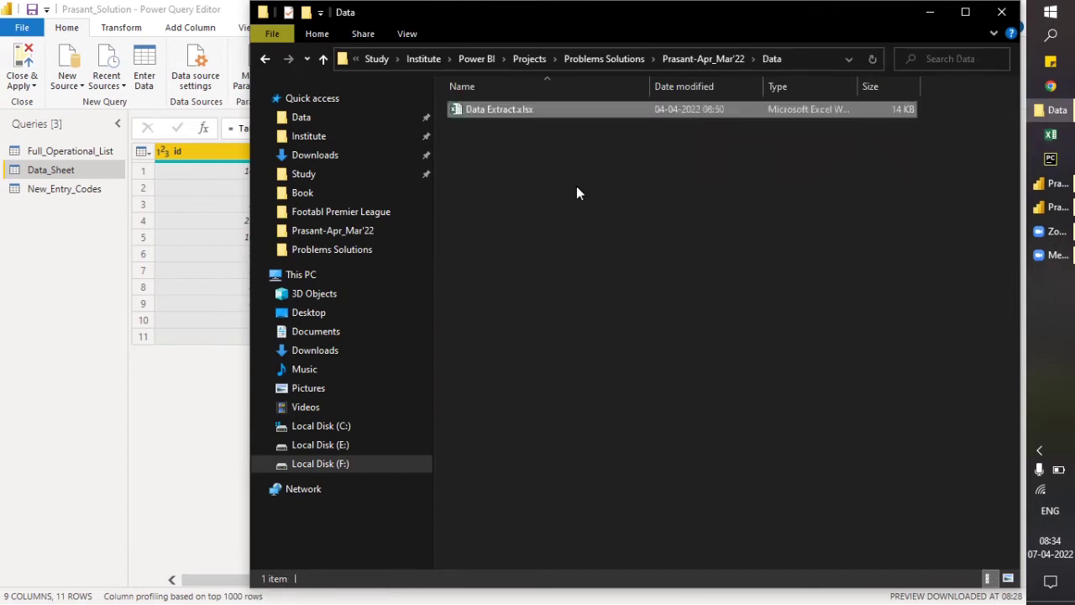
pyautogui.click(736, 60)
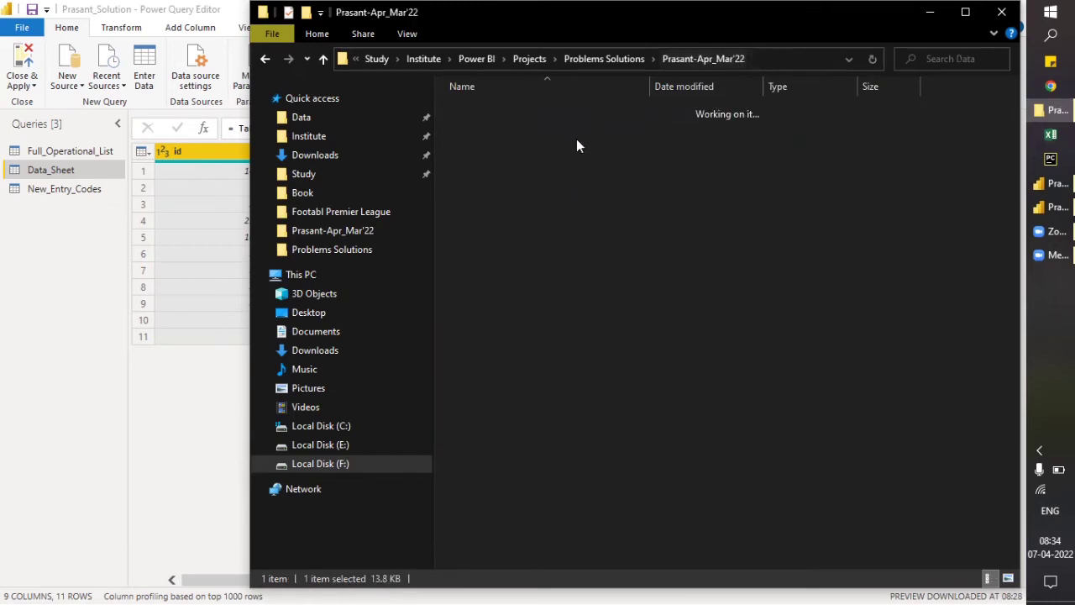
pyautogui.doubleClick(533, 127)
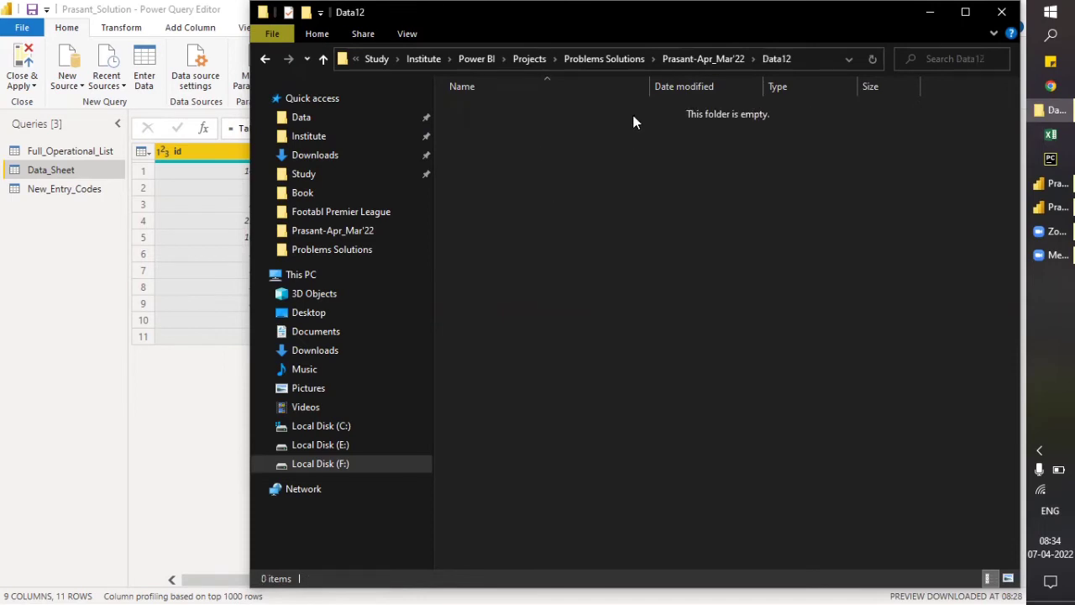
pyautogui.click(710, 65)
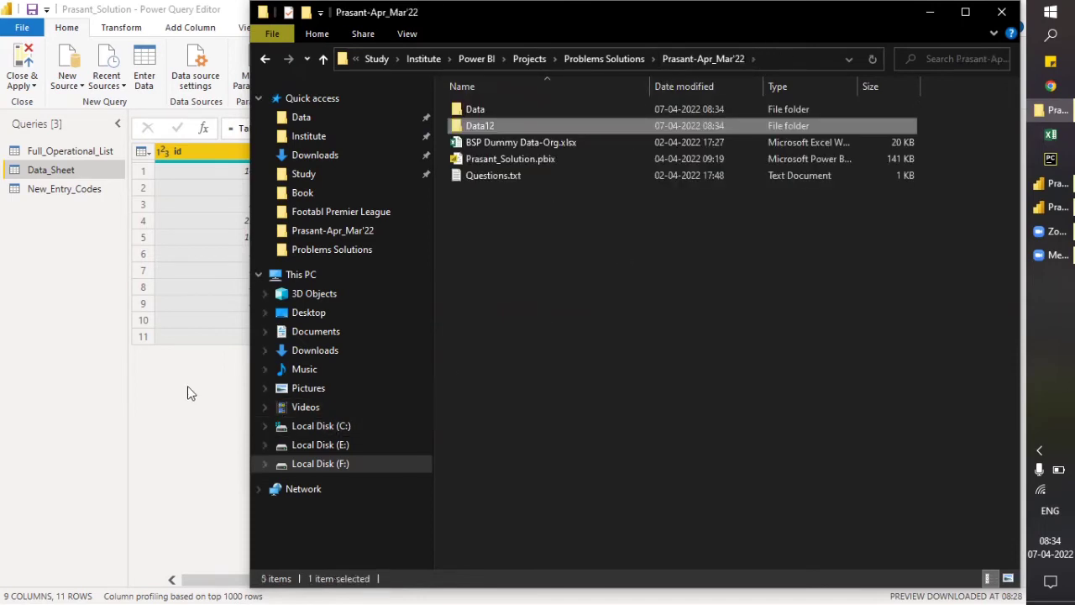
# Back in the Power Query Editor, refresh all query previews and examine the file path in the Data_Sheet query's error details.
pyautogui.click(191, 390)
pyautogui.click(314, 79)
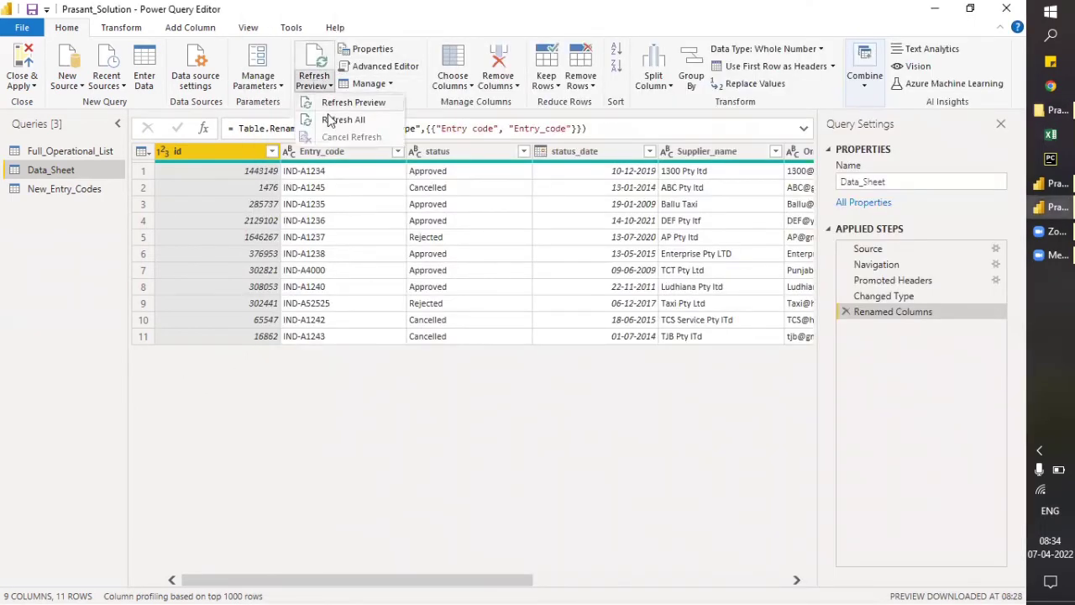
pyautogui.click(331, 103)
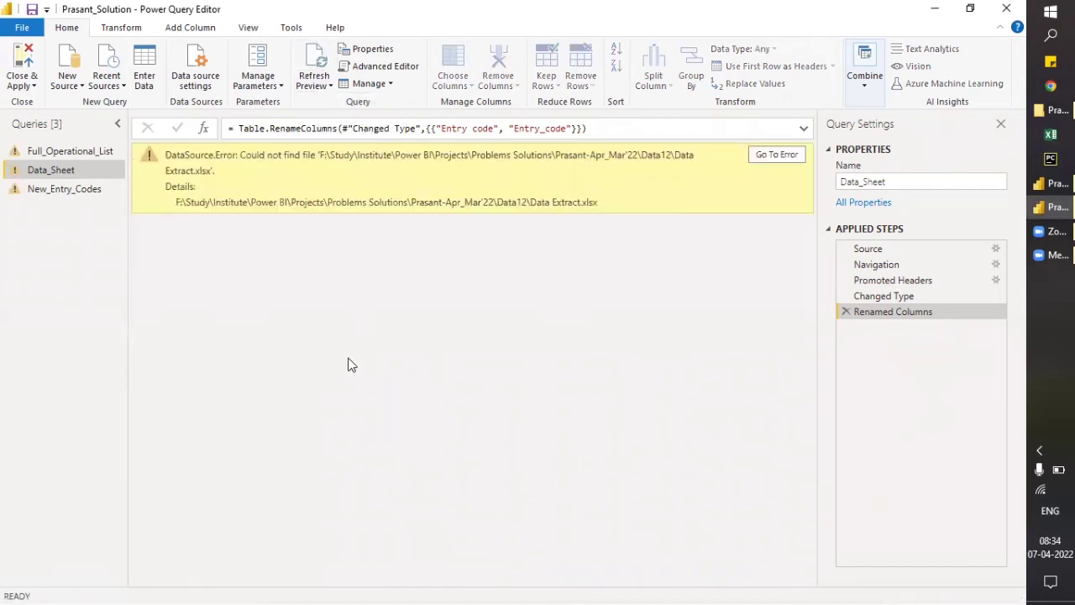
pyautogui.click(74, 152)
pyautogui.click(71, 169)
pyautogui.moveTo(177, 205); pyautogui.dragTo(488, 205)
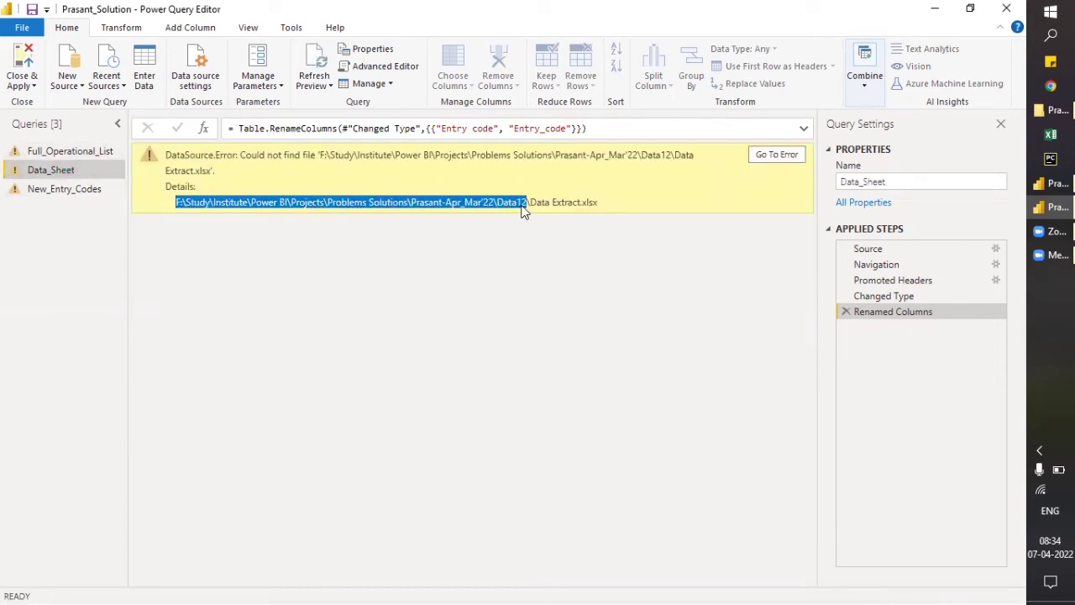
pyautogui.click(521, 204)
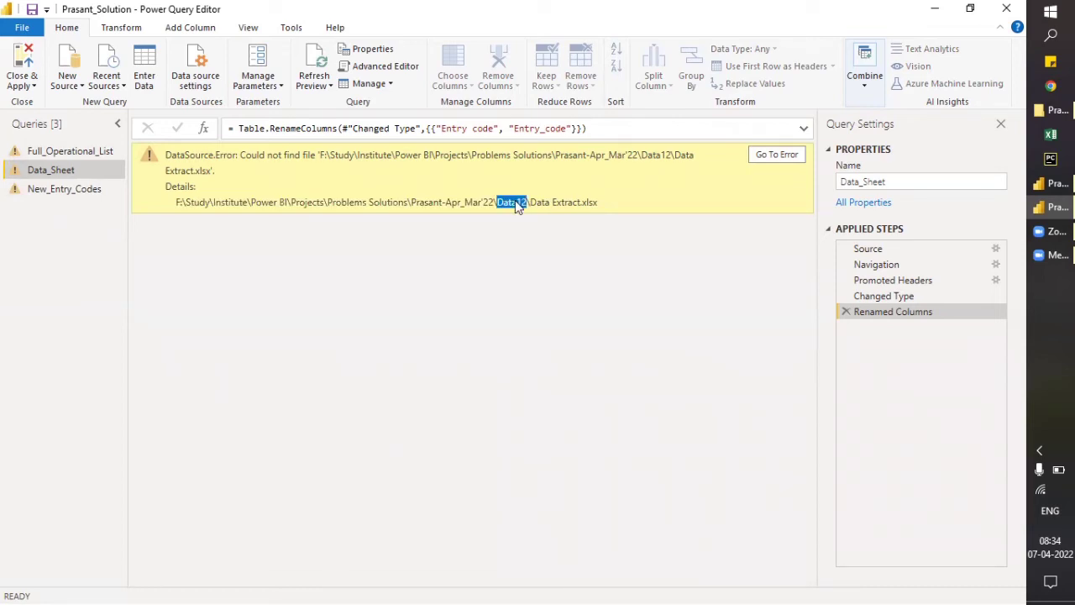
# Open the Data_Sheet query's M code, and copy the path of the Data folder from File Explorer.
pyautogui.click(398, 66)
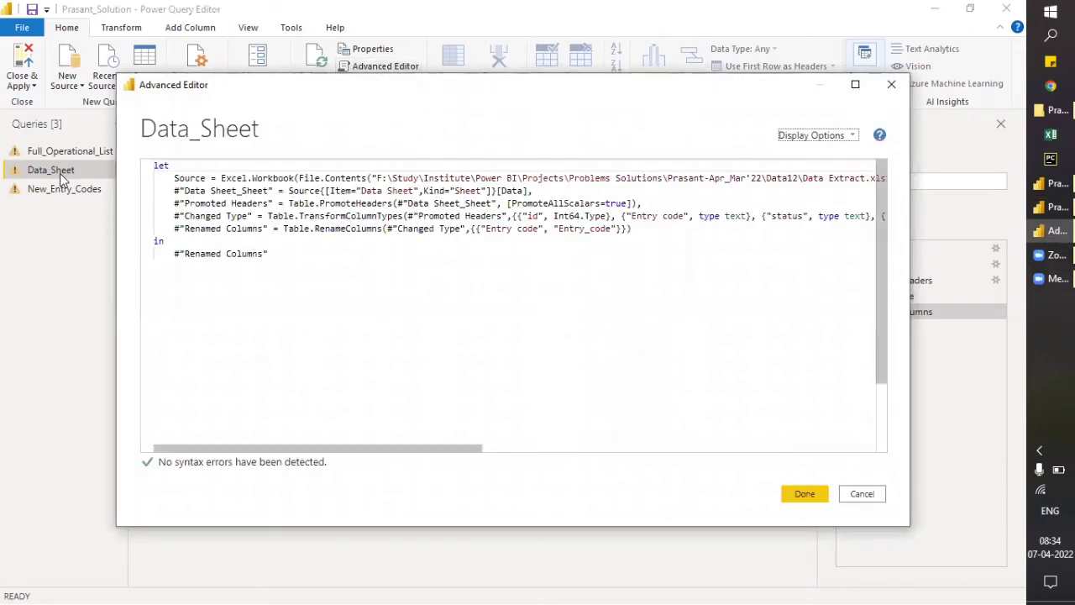
pyautogui.click(1052, 109)
pyautogui.doubleClick(482, 116)
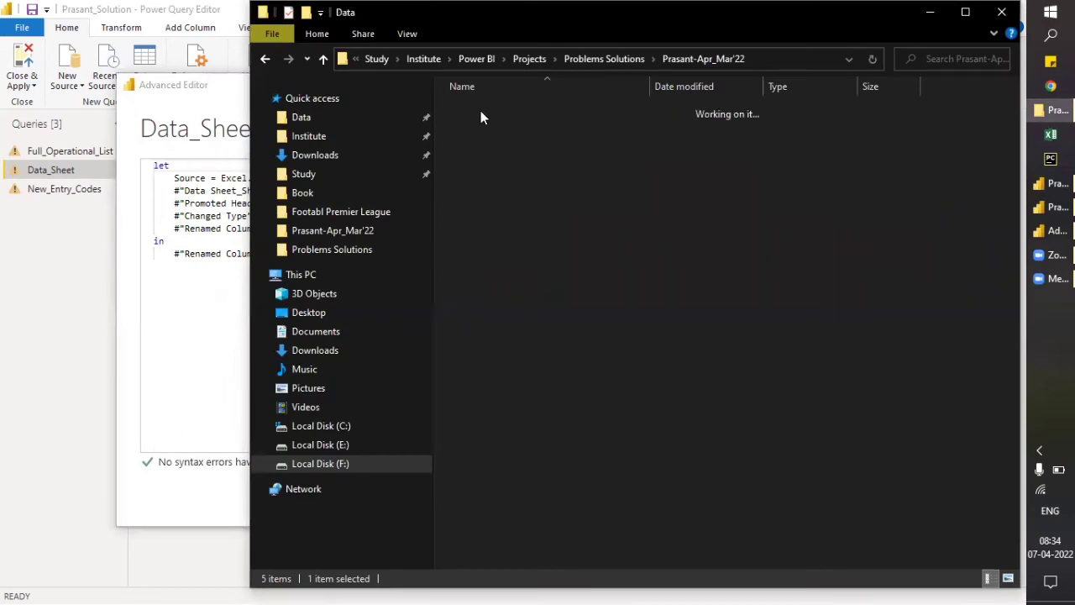
pyautogui.click(795, 59)
pyautogui.hotkey('ctrl', 'c')
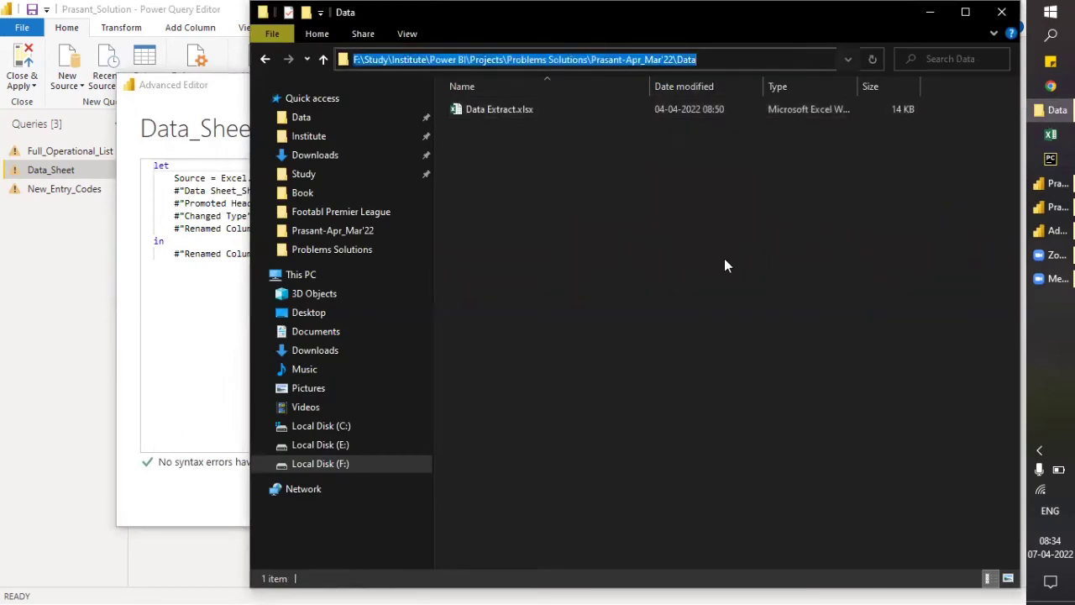
# In the Data_Sheet query's M code, replace the Data12 folder path in the Source line with the copied Data folder path and apply it.
pyautogui.hotkey('alt', 'Tab')
pyautogui.click(376, 178)
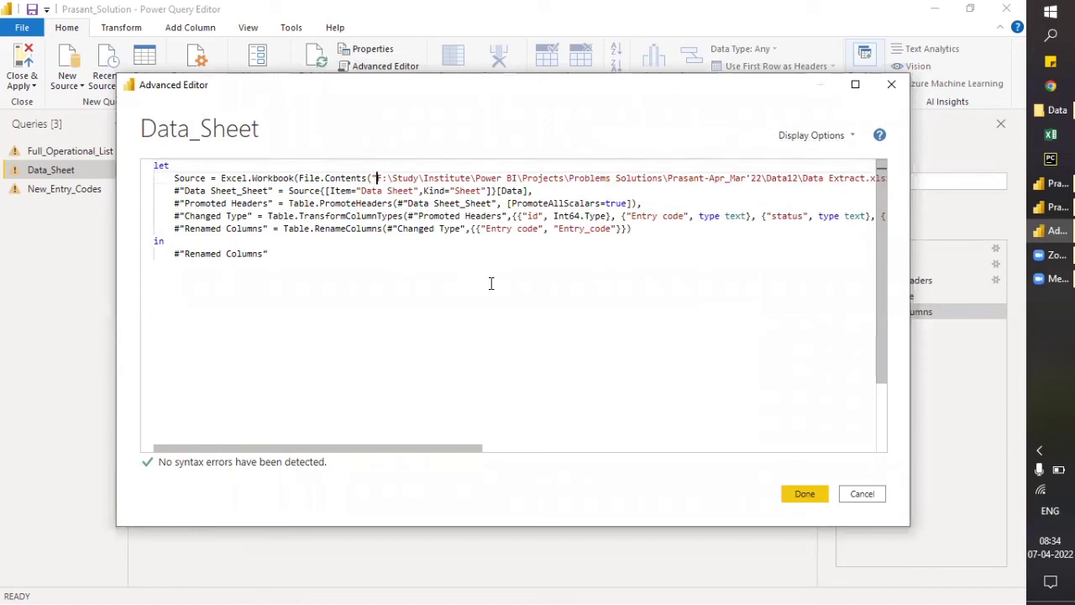
pyautogui.hotkey('shift', 'Right')
pyautogui.hotkey('shift', 'Right')
pyautogui.hotkey('shift', 'Right')
pyautogui.hotkey('shift', 'Right')
pyautogui.hotkey('shift', 'Right')
pyautogui.hotkey('shift', 'Right')
pyautogui.hotkey('shift', 'Right')
pyautogui.hotkey('shift', 'Right')
pyautogui.hotkey('shift', 'Right')
pyautogui.hotkey('shift', 'Right')
pyautogui.hotkey('shift', 'Right')
pyautogui.hotkey('shift', 'Right')
pyautogui.hotkey('shift', 'Right')
pyautogui.hotkey('shift', 'Right')
pyautogui.hotkey('shift', 'Right')
pyautogui.hotkey('shift', 'Right')
pyautogui.hotkey('shift', 'Right')
pyautogui.hotkey('shift', 'Right')
pyautogui.hotkey('shift', 'Right')
pyautogui.hotkey('shift', 'Right')
pyautogui.hotkey('shift', 'Right')
pyautogui.hotkey('shift', 'Right')
pyautogui.hotkey('shift', 'Right')
pyautogui.hotkey('shift', 'Right')
pyautogui.hotkey('shift', 'Right')
pyautogui.hotkey('shift', 'Right')
pyautogui.hotkey('shift', 'Right')
pyautogui.hotkey('shift', 'Right')
pyautogui.hotkey('shift', 'Right')
pyautogui.hotkey('shift', 'Right')
pyautogui.hotkey('shift', 'Right')
pyautogui.hotkey('shift', 'Right')
pyautogui.hotkey('shift', 'Right')
pyautogui.hotkey('shift', 'Right')
pyautogui.hotkey('shift', 'Right')
pyautogui.hotkey('shift', 'Right')
pyautogui.hotkey('shift', 'Right')
pyautogui.hotkey('shift', 'Right')
pyautogui.hotkey('shift', 'Right')
pyautogui.hotkey('shift', 'Right')
pyautogui.hotkey('shift', 'Right')
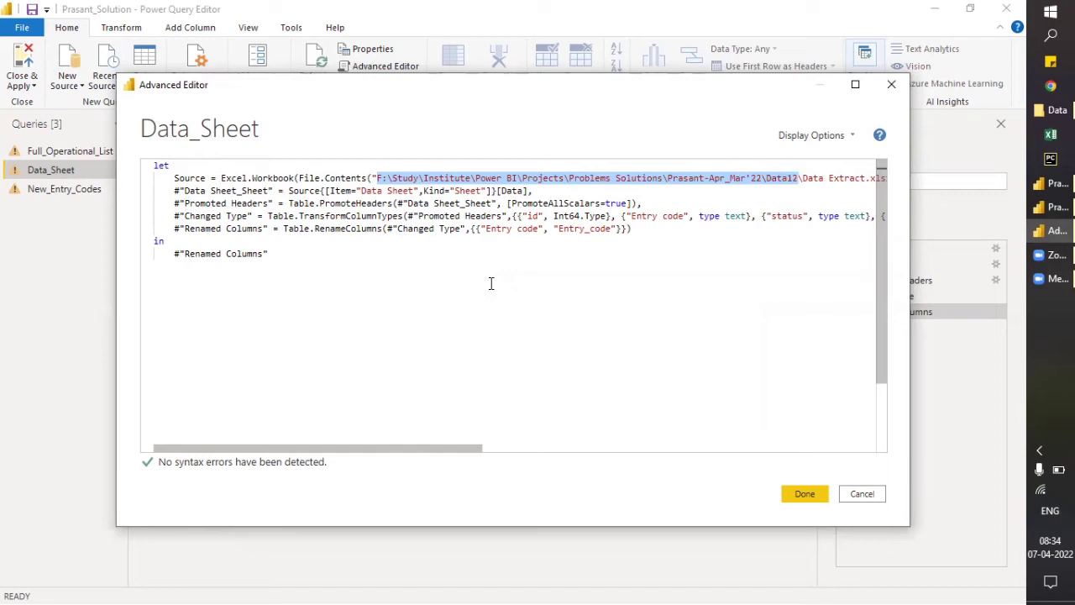
pyautogui.hotkey('ctrl', 'v')
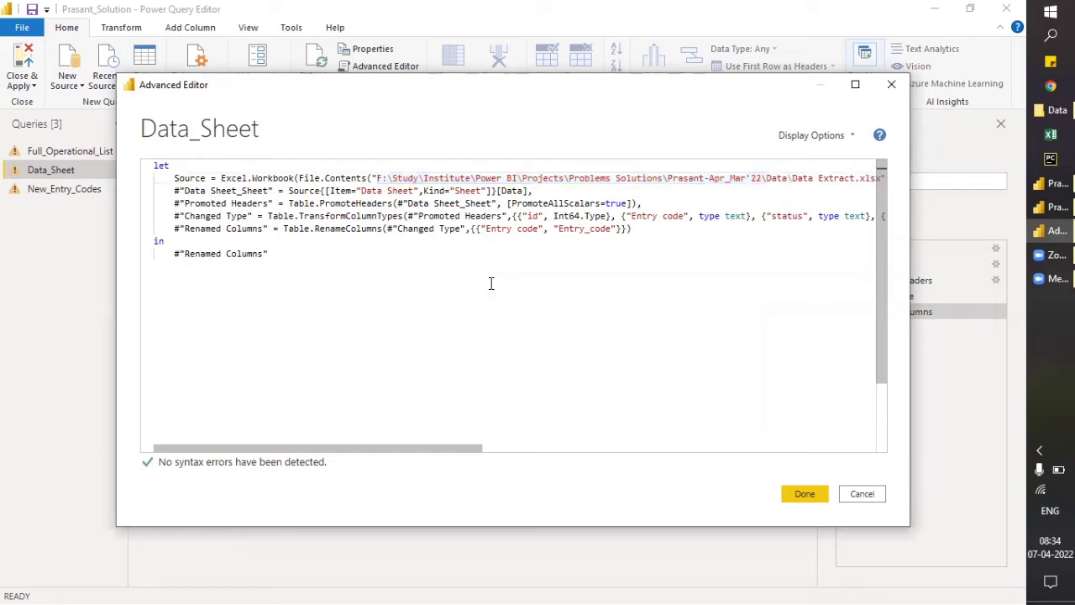
pyautogui.click(790, 493)
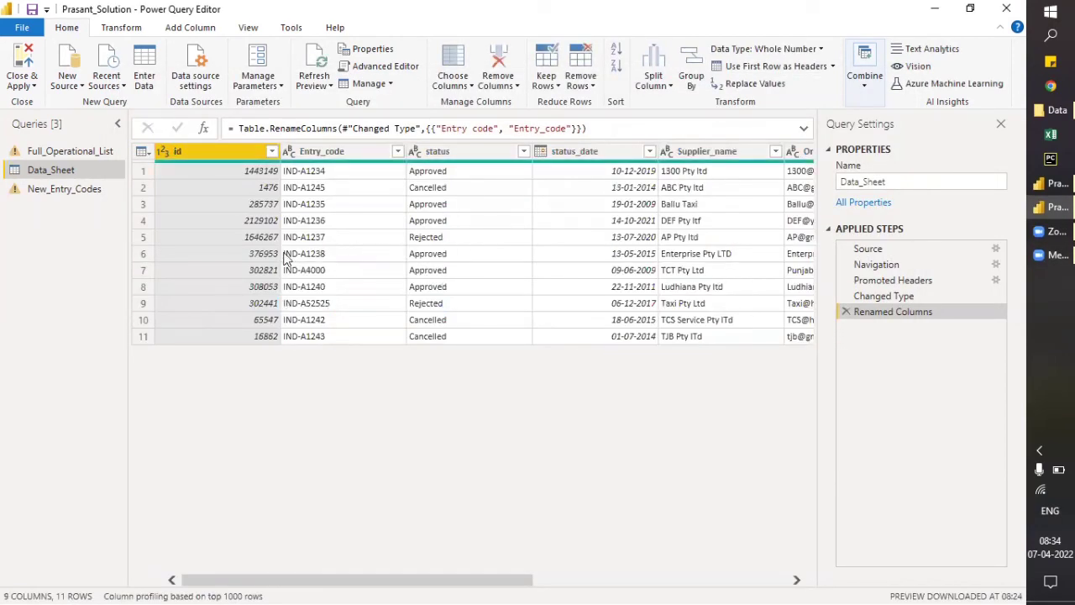
# In the Full_Operational_List query's M code, replace the Source line's Data12 folder path with the Data folder path and apply it.
pyautogui.click(72, 153)
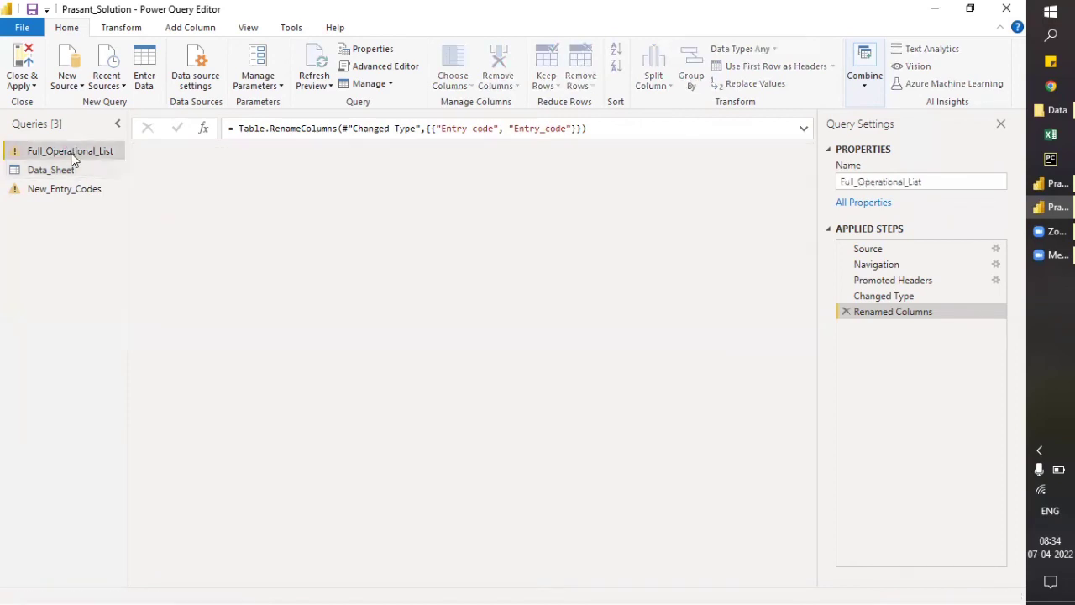
pyautogui.click(380, 65)
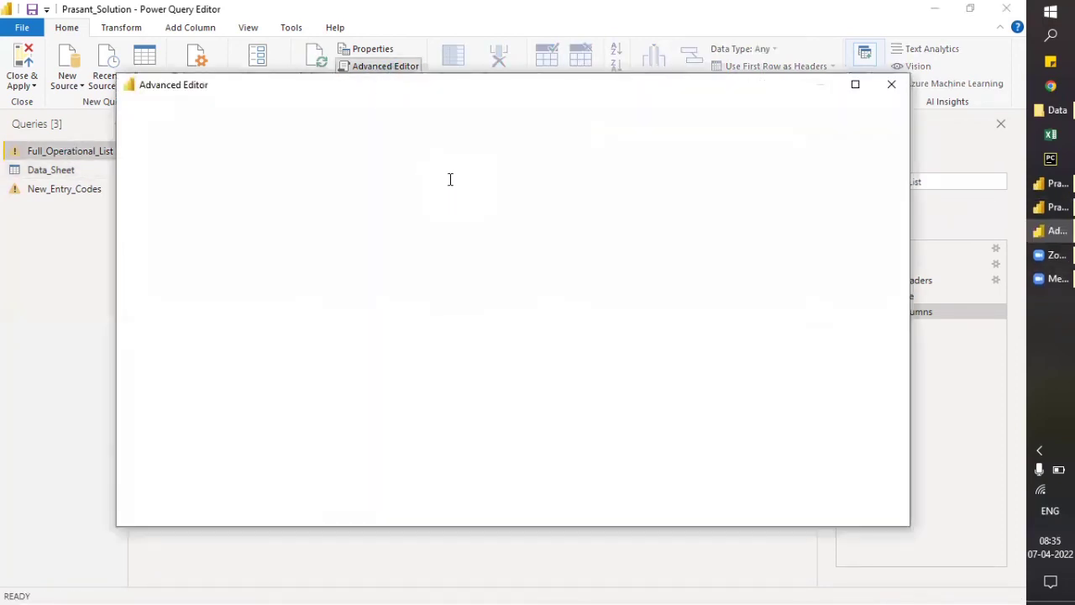
pyautogui.click(377, 177)
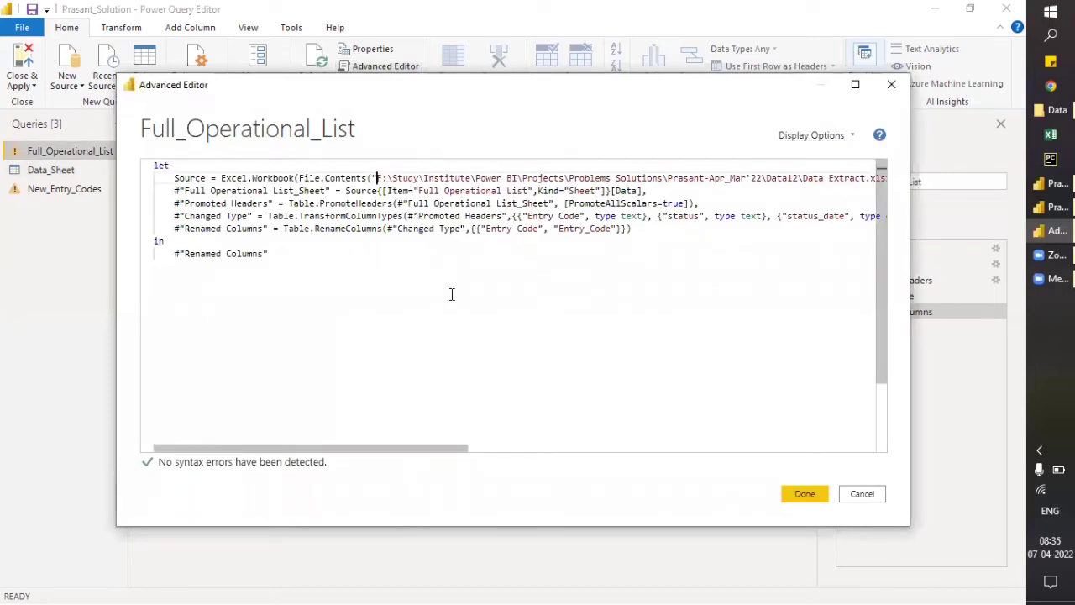
pyautogui.hotkey('shift', 'Right')
pyautogui.hotkey('shift', 'Right')
pyautogui.hotkey('shift', 'Right')
pyautogui.hotkey('shift', 'Right')
pyautogui.hotkey('shift', 'Right')
pyautogui.hotkey('shift', 'Right')
pyautogui.hotkey('shift', 'Right')
pyautogui.hotkey('shift', 'Right')
pyautogui.hotkey('shift', 'Right')
pyautogui.hotkey('shift', 'Right')
pyautogui.hotkey('shift', 'Right')
pyautogui.hotkey('shift', 'Right')
pyautogui.hotkey('shift', 'Right')
pyautogui.hotkey('shift', 'Right')
pyautogui.hotkey('shift', 'Right')
pyautogui.hotkey('shift', 'Right')
pyautogui.hotkey('shift', 'Right')
pyautogui.hotkey('shift', 'Right')
pyautogui.hotkey('shift', 'Right')
pyautogui.hotkey('shift', 'Right')
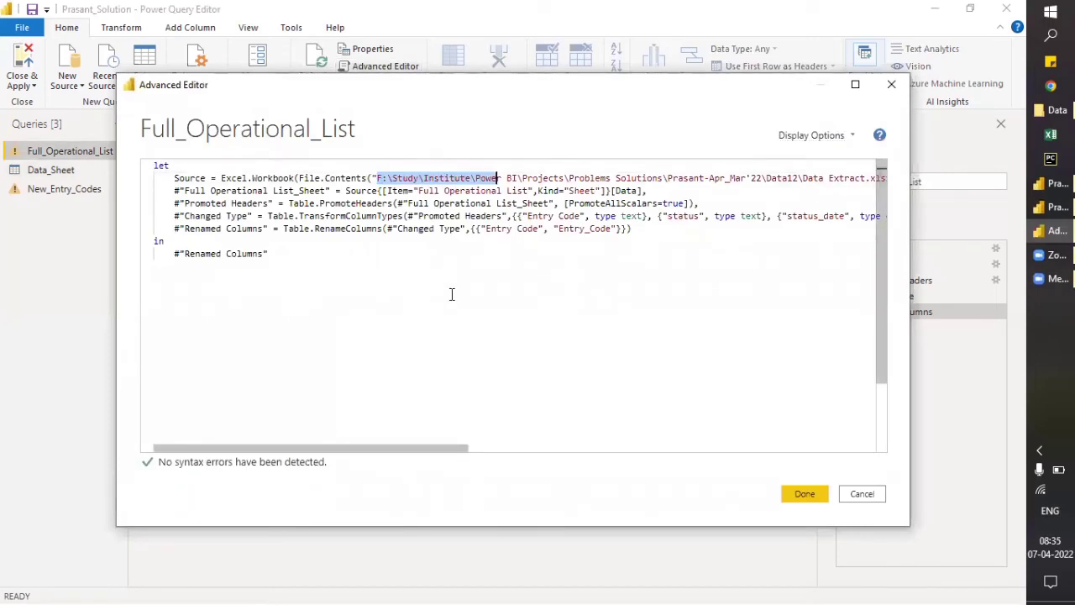
pyautogui.hotkey('shift', 'Right')
pyautogui.hotkey('shift', 'Right')
pyautogui.hotkey('shift', 'Right')
pyautogui.hotkey('shift', 'Right')
pyautogui.hotkey('shift', 'Right')
pyautogui.hotkey('shift', 'Right')
pyautogui.hotkey('shift', 'Right')
pyautogui.hotkey('shift', 'Right')
pyautogui.hotkey('shift', 'Right')
pyautogui.hotkey('shift', 'Right')
pyautogui.hotkey('shift', 'Right')
pyautogui.hotkey('shift', 'Right')
pyautogui.hotkey('shift', 'Right')
pyautogui.hotkey('shift', 'Right')
pyautogui.hotkey('shift', 'Right')
pyautogui.hotkey('shift', 'Right')
pyautogui.hotkey('shift', 'Right')
pyautogui.hotkey('shift', 'Right')
pyautogui.hotkey('shift', 'Right')
pyautogui.hotkey('shift', 'Right')
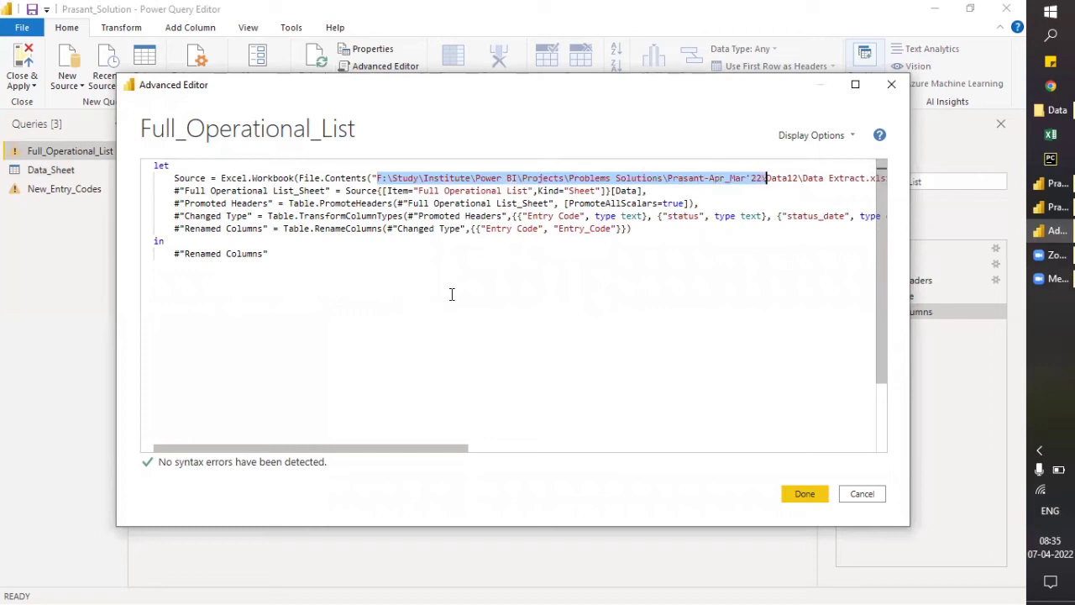
pyautogui.hotkey('shift', 'Right')
pyautogui.hotkey('ctrl', 'v')
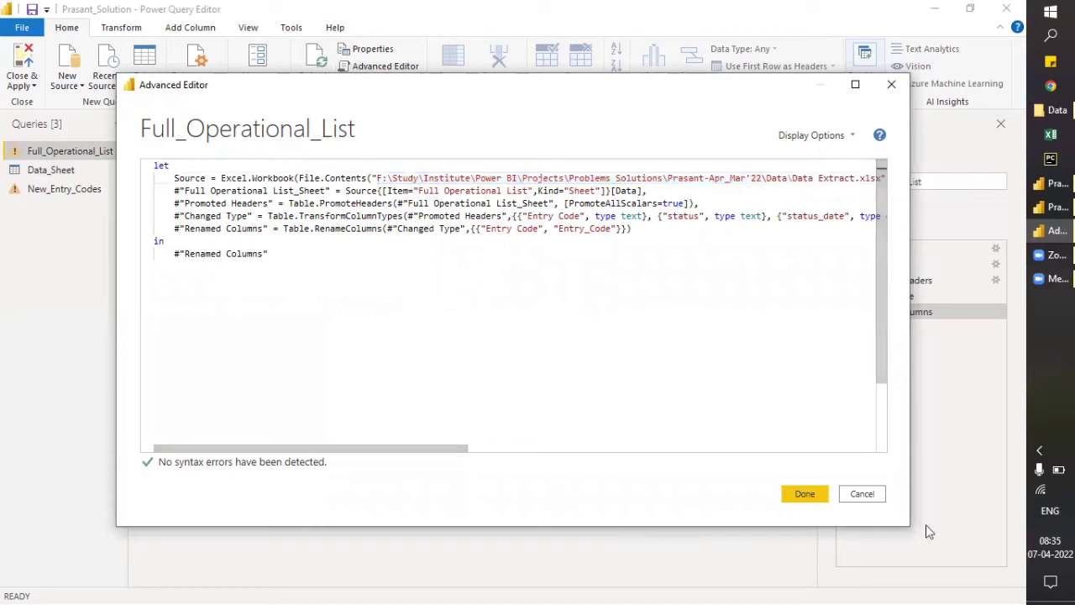
pyautogui.click(806, 494)
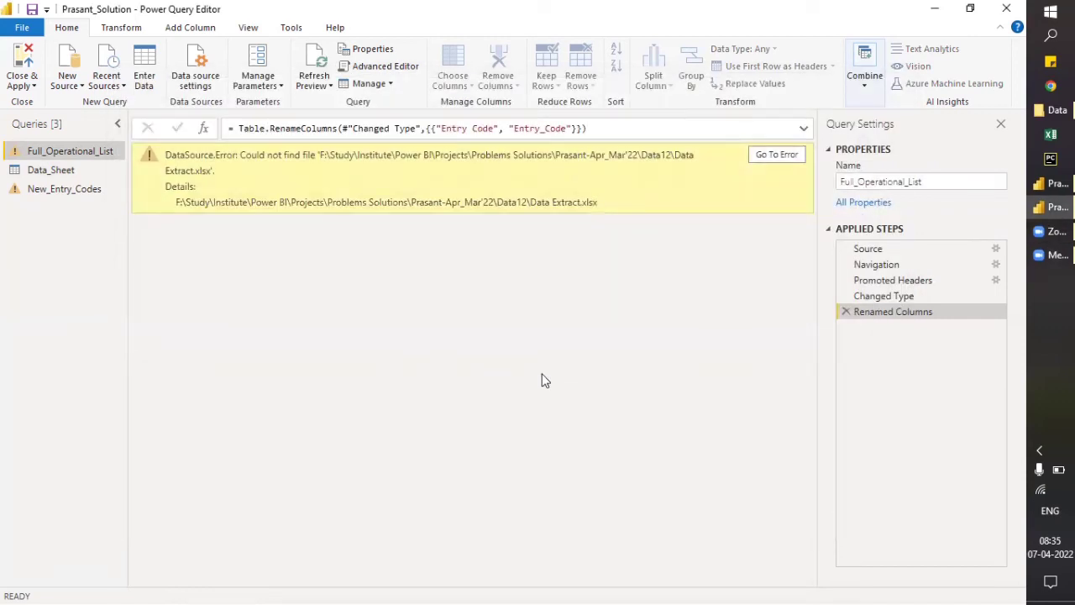
# Test the syntax check in Full_Operational_List's M code by deleting and restoring a path backslash and the comma after [Data].
pyautogui.click(376, 67)
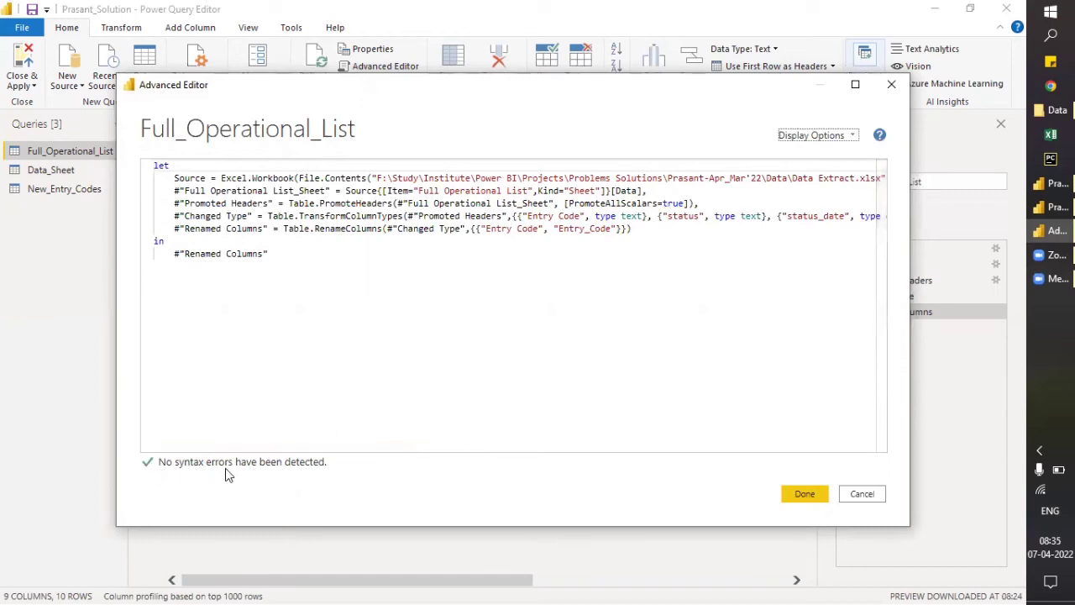
pyautogui.click(670, 179)
pyautogui.press('BackSpace')
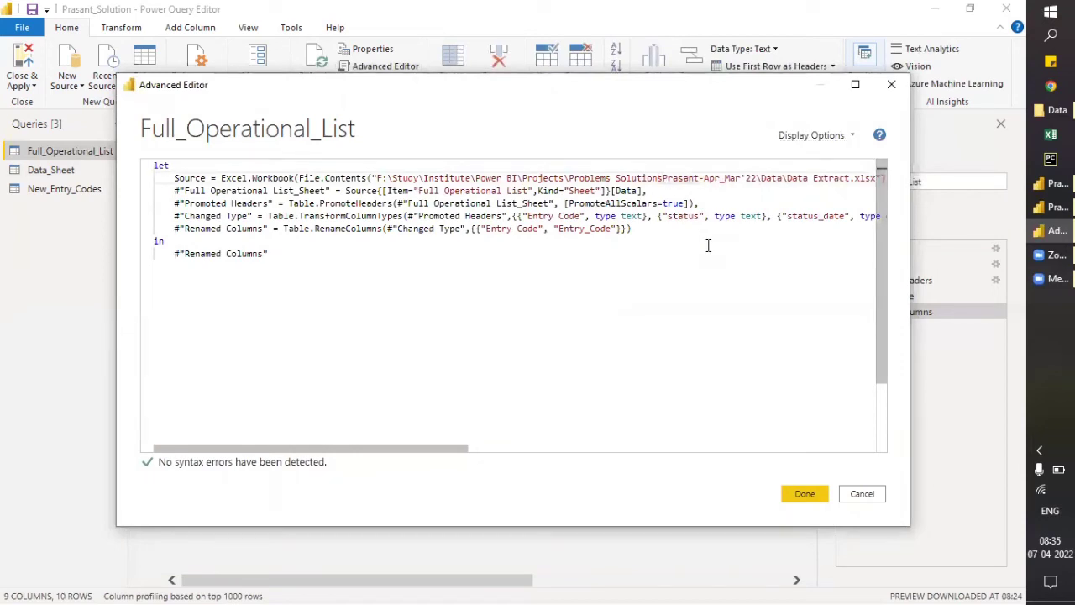
pyautogui.write('\\')
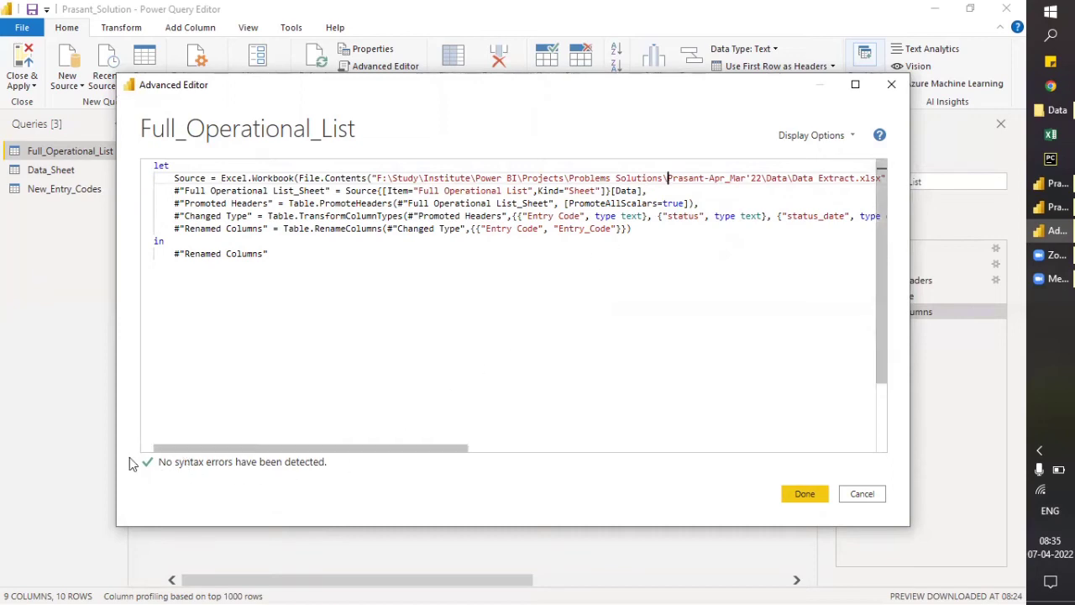
pyautogui.click(649, 192)
pyautogui.press('BackSpace')
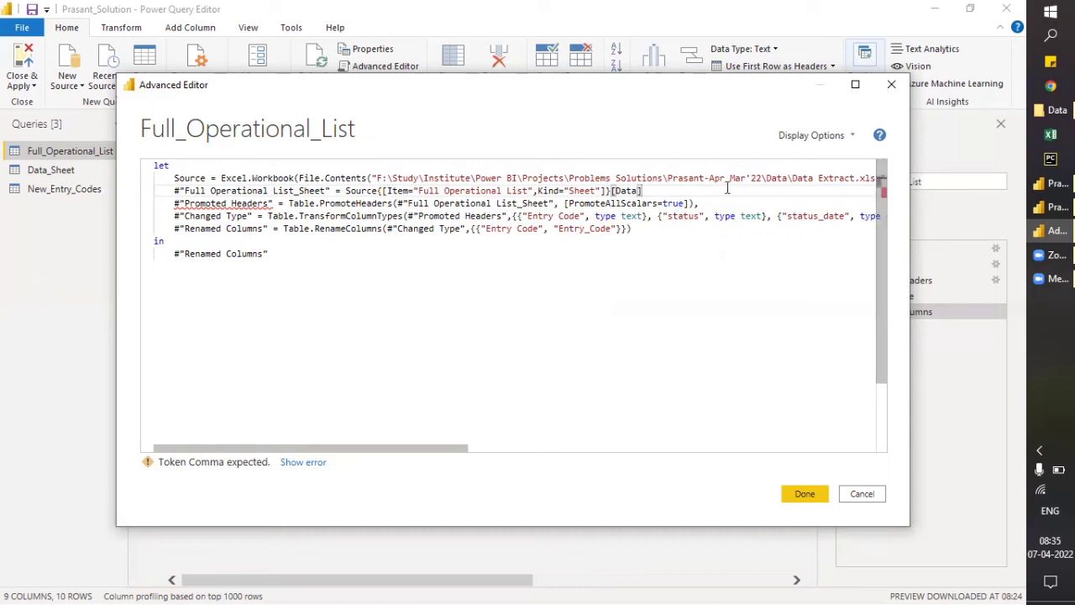
pyautogui.write(',')
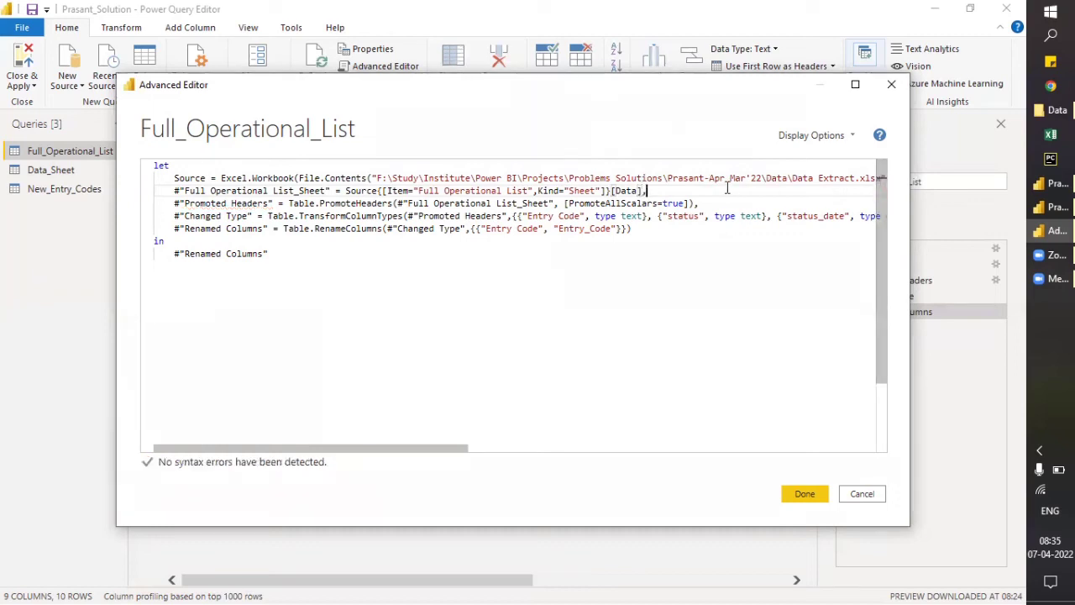
pyautogui.click(806, 496)
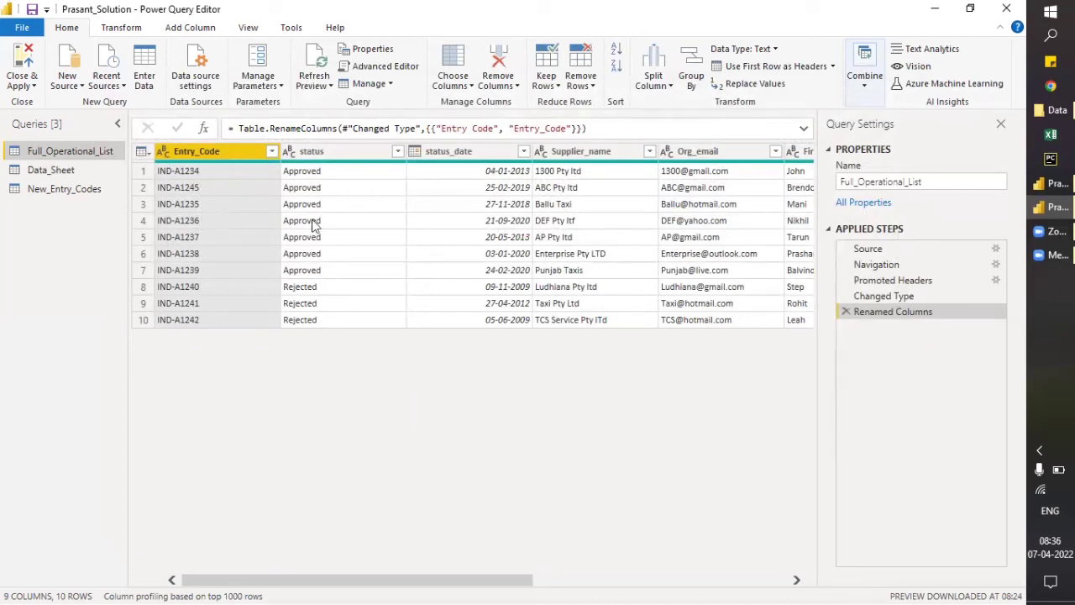
# Create a new query parameter named LocationChange, leaving its description empty.
pyautogui.click(265, 85)
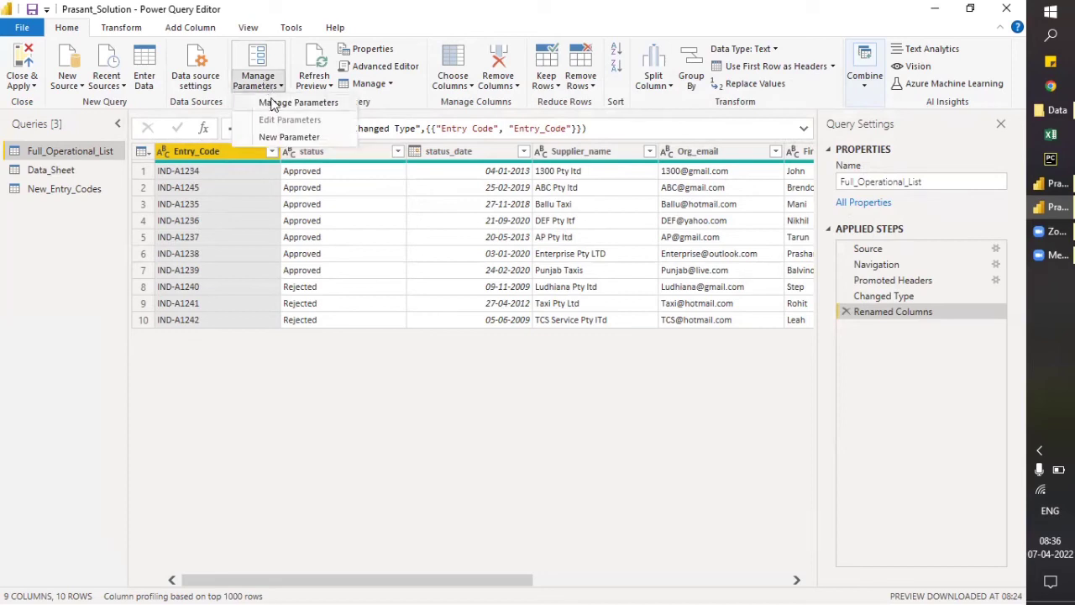
pyautogui.click(273, 105)
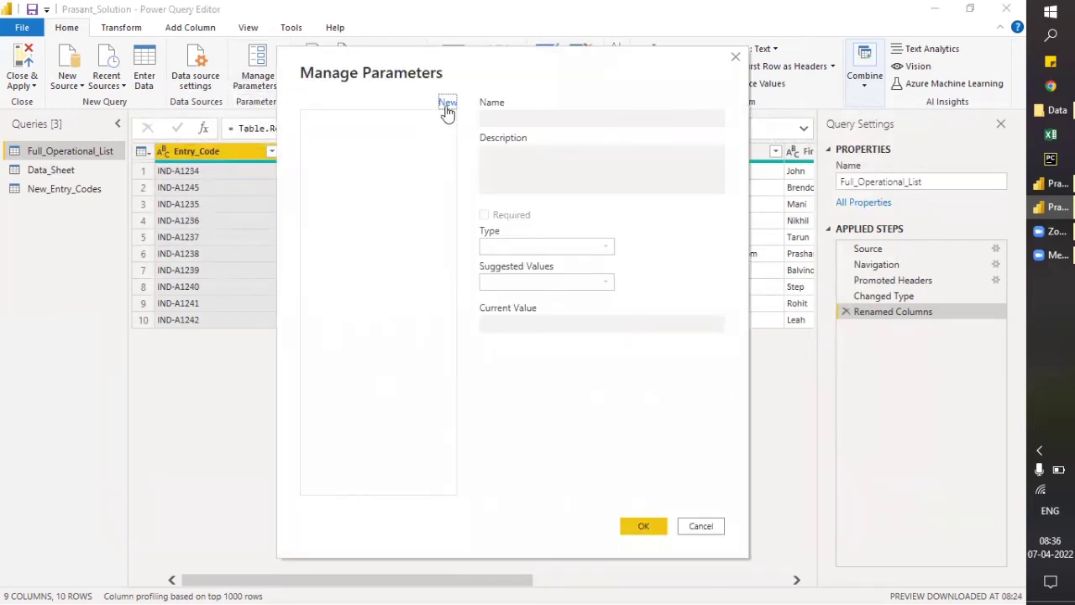
pyautogui.click(447, 103)
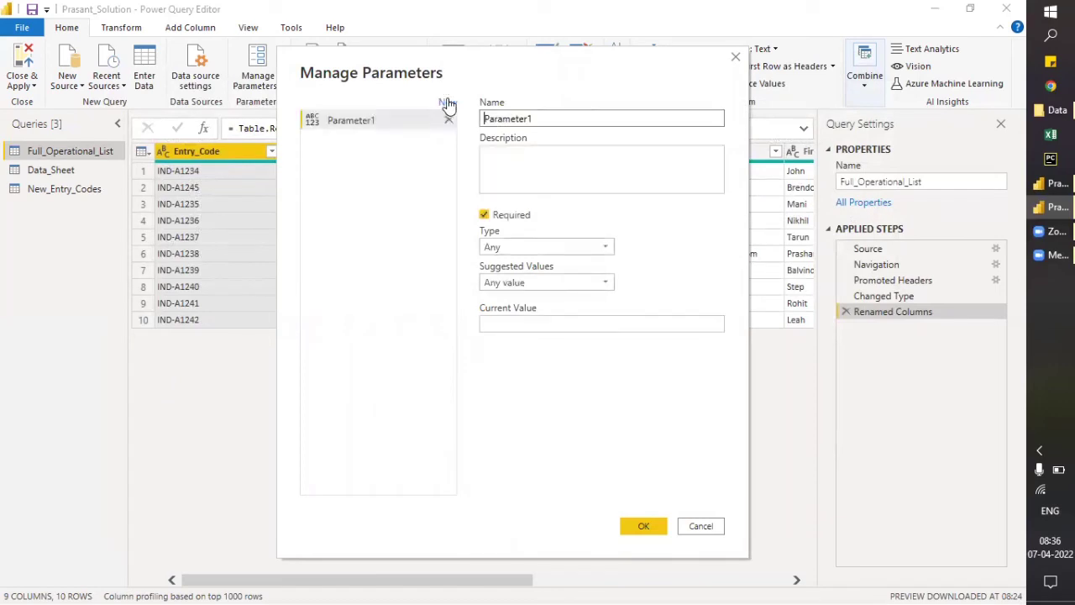
pyautogui.moveTo(569, 118); pyautogui.dragTo(475, 124)
pyautogui.write('LocationChange')
pyautogui.click(548, 160)
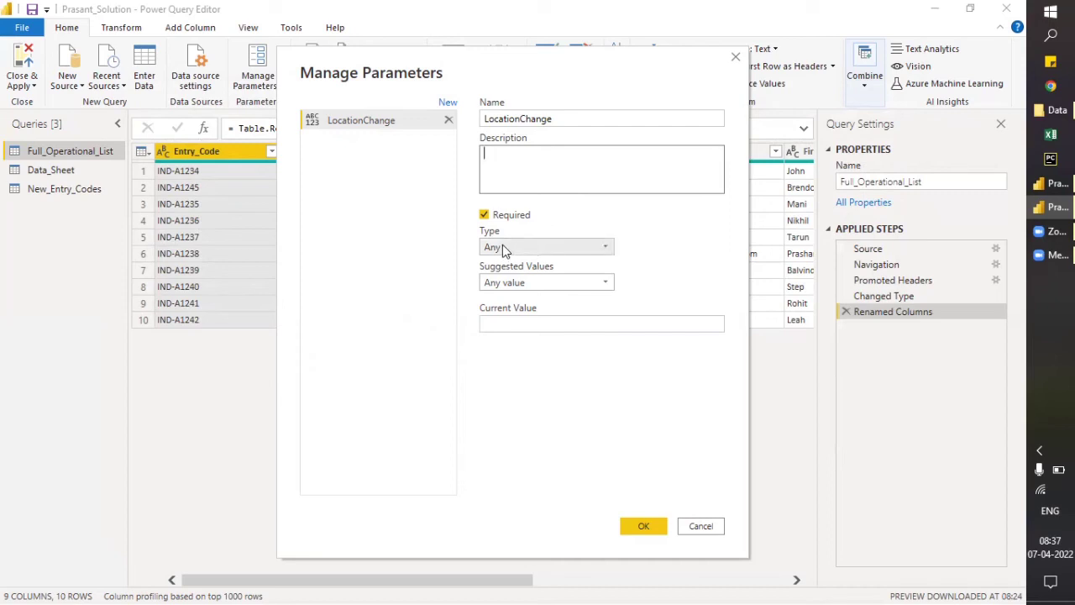
# Choose Any as the LocationChange parameter's type and Any value for its suggested values.
pyautogui.click(536, 246)
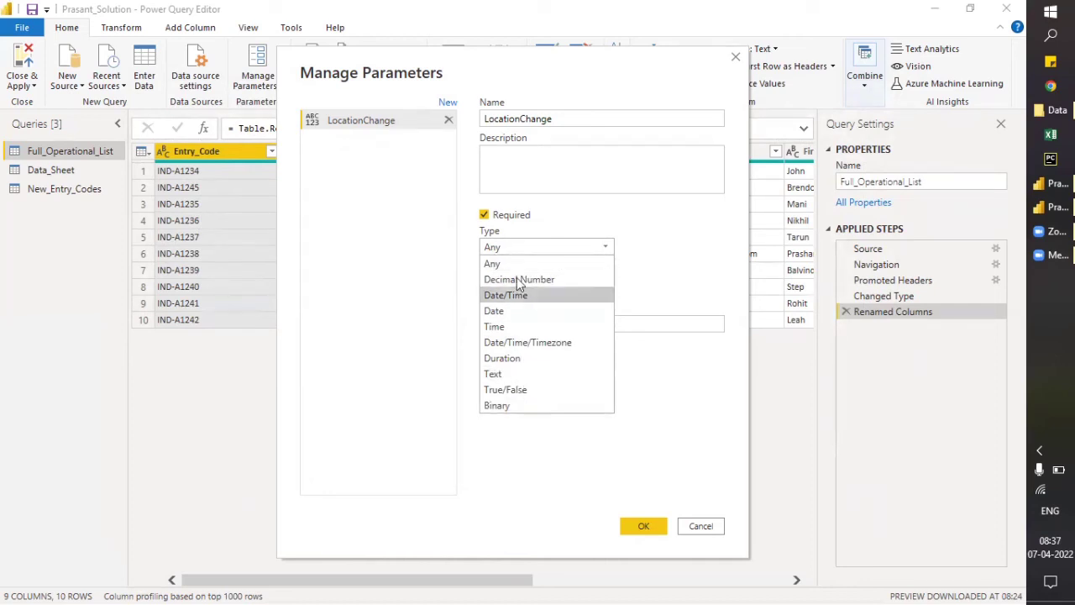
pyautogui.click(513, 262)
pyautogui.click(535, 283)
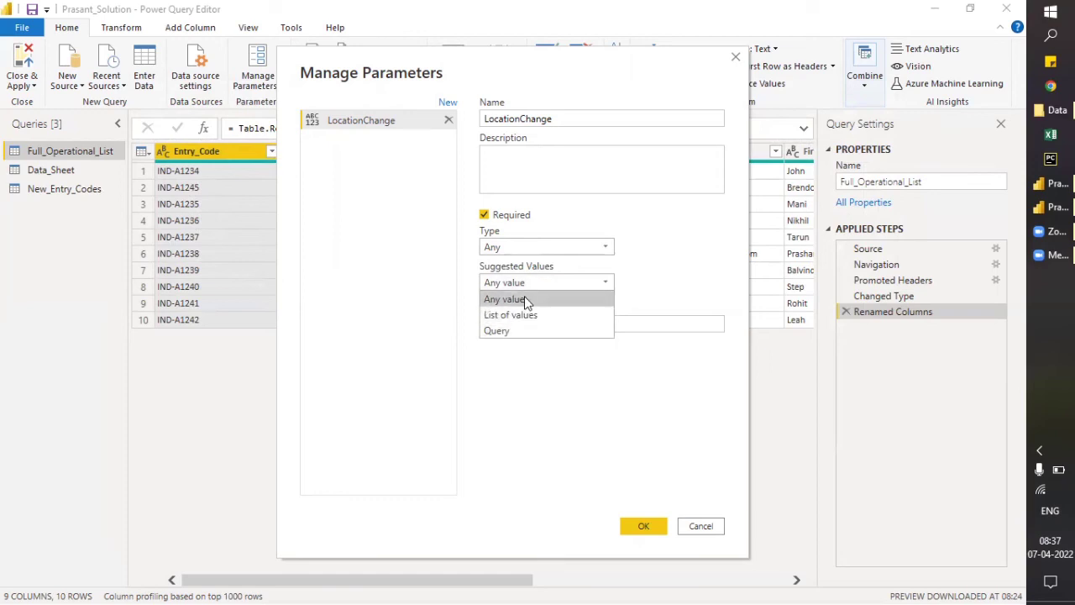
pyautogui.click(525, 300)
# Set the LocationChange parameter's current value to the Data folder path copied from File Explorer, ending with a backslash.
pyautogui.click(530, 323)
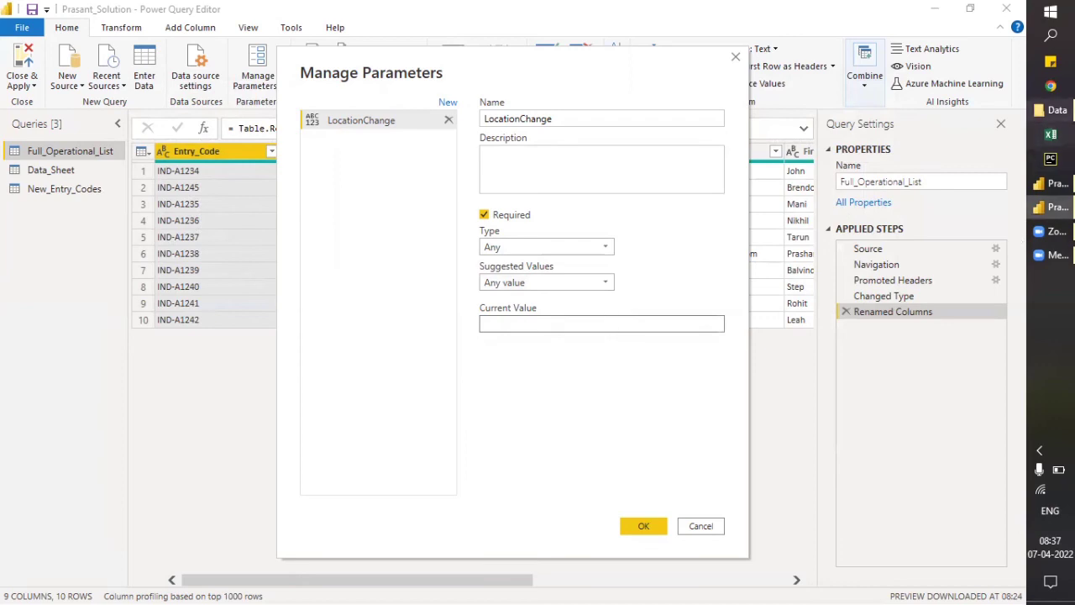
pyautogui.click(1051, 110)
pyautogui.click(816, 53)
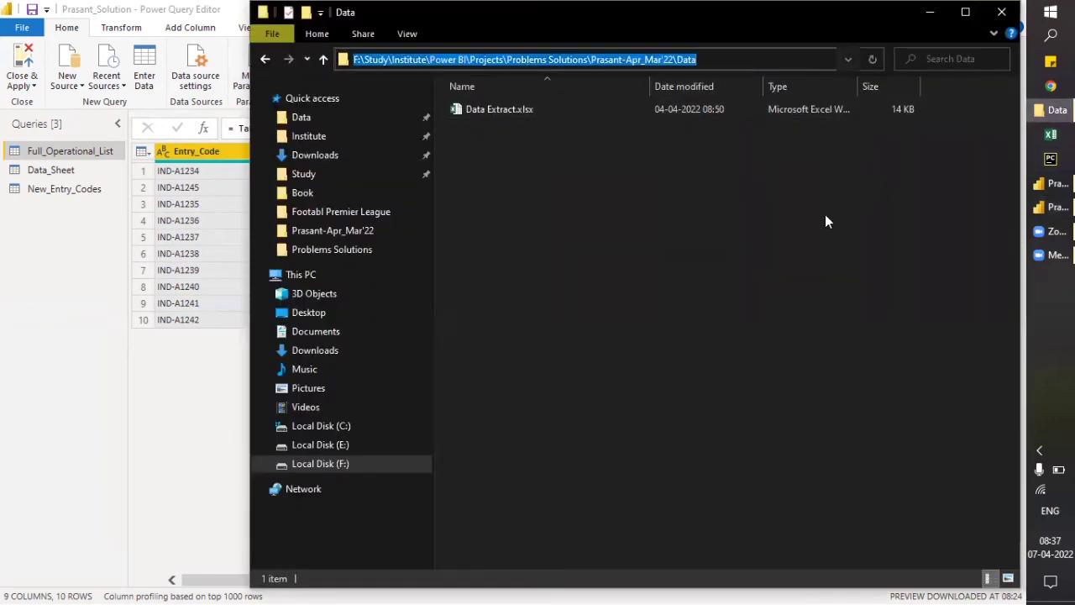
pyautogui.hotkey('ctrl', 'c')
pyautogui.hotkey('alt', 'Tab')
pyautogui.hotkey('ctrl', 'v')
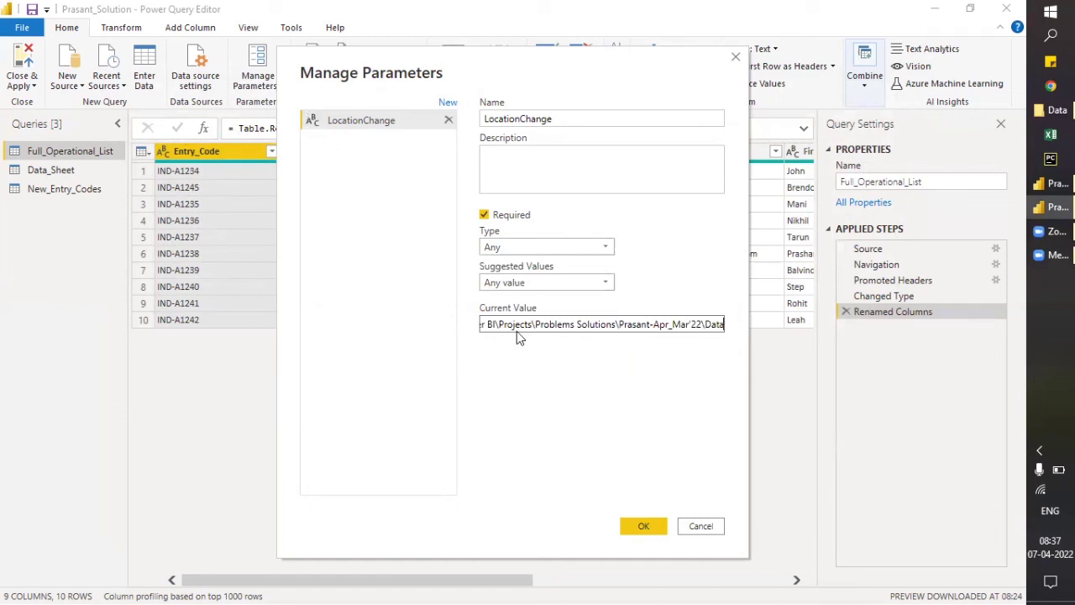
pyautogui.write('\\')
# In File Explorer, move Data Extract.xlsx from the Data folder to the Data12 folder.
pyautogui.hotkey('alt', 'Tab')
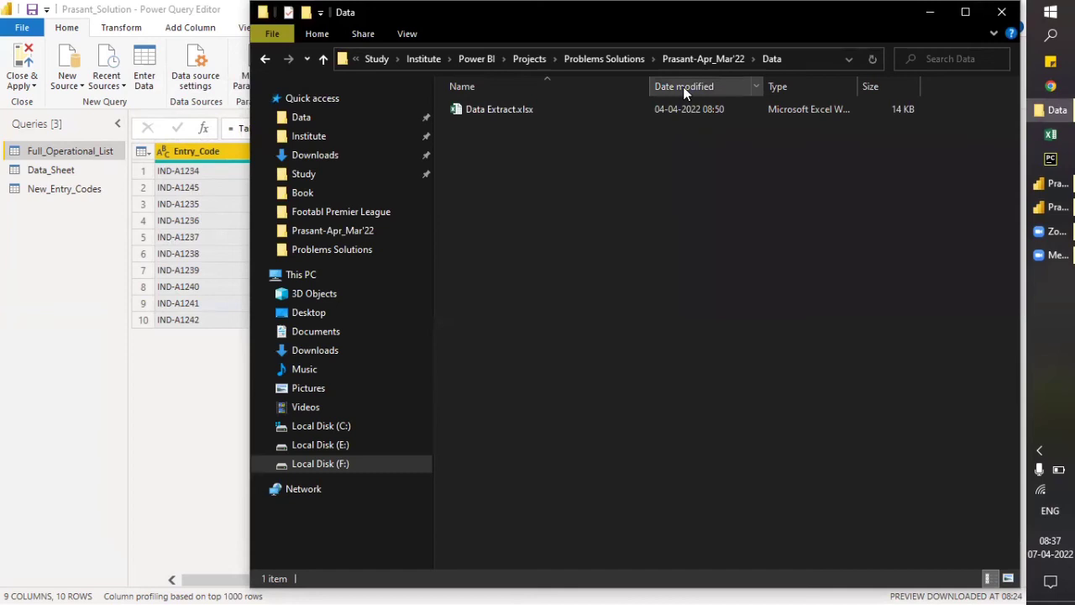
pyautogui.click(560, 107)
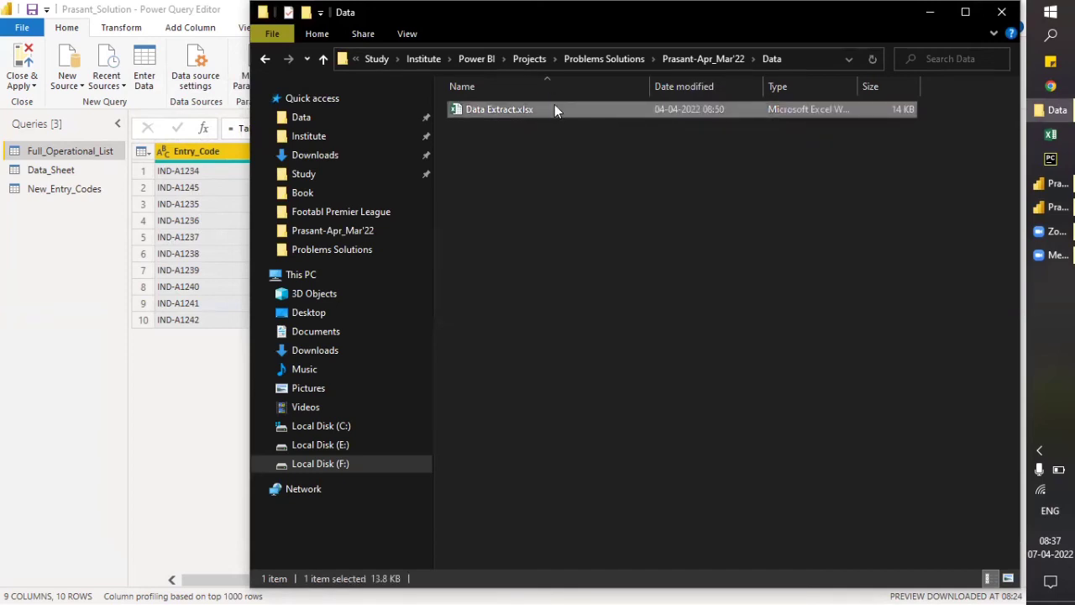
pyautogui.click(716, 59)
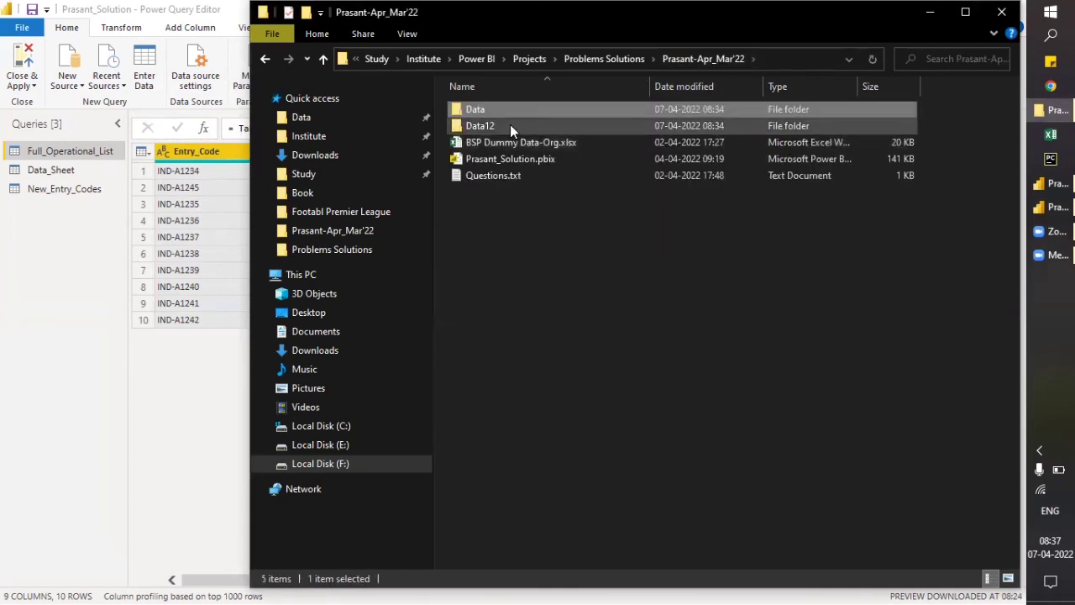
pyautogui.doubleClick(510, 124)
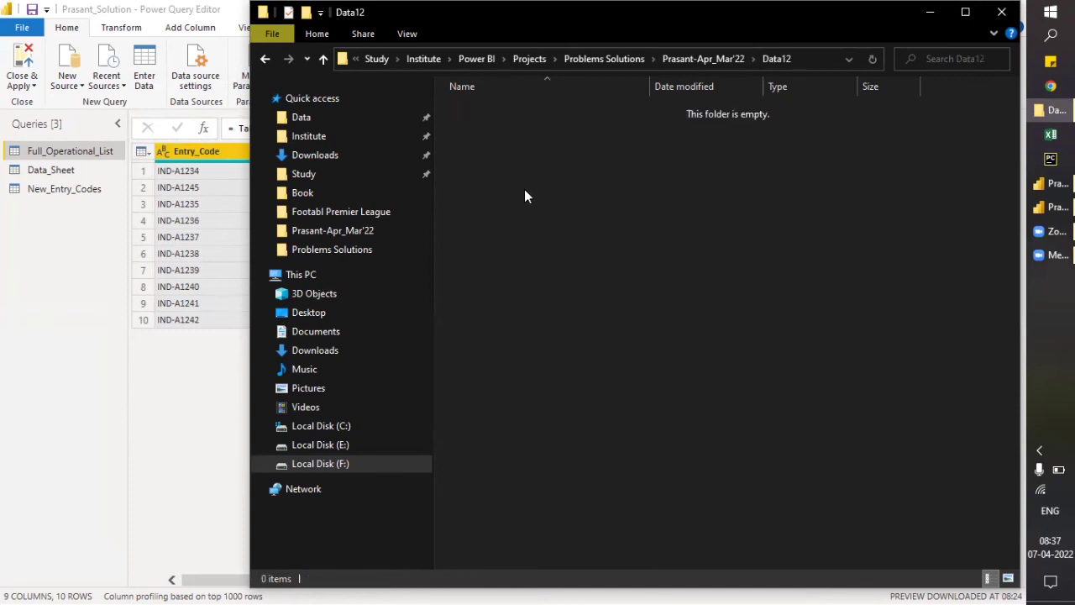
pyautogui.hotkey('ctrl', 'v')
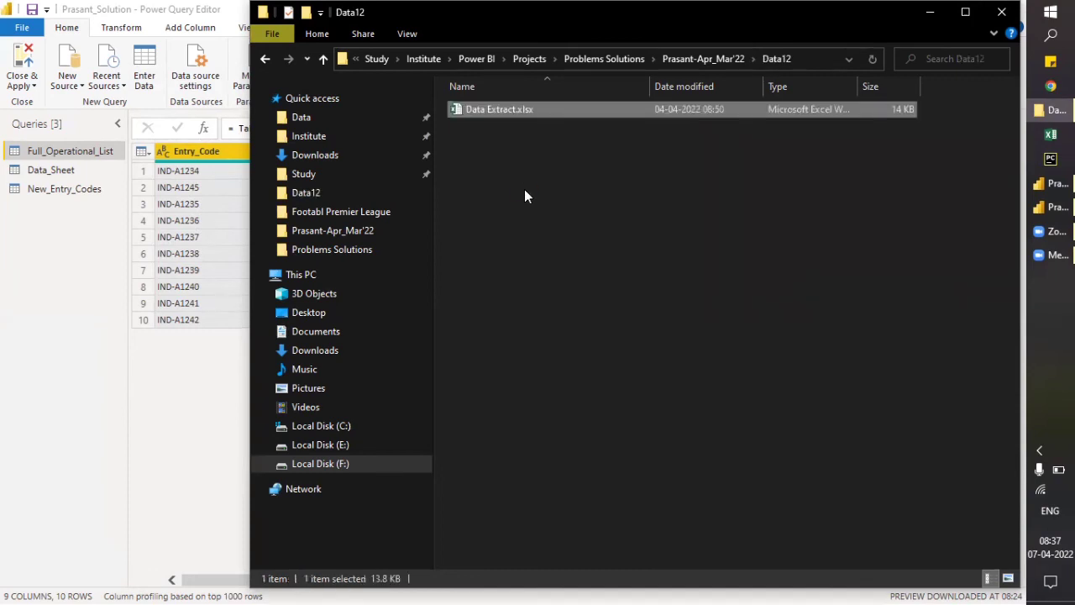
# Replace the LocationChange parameter's current value with the Data12 folder path copied from File Explorer.
pyautogui.click(812, 61)
pyautogui.hotkey('alt', 'Tab')
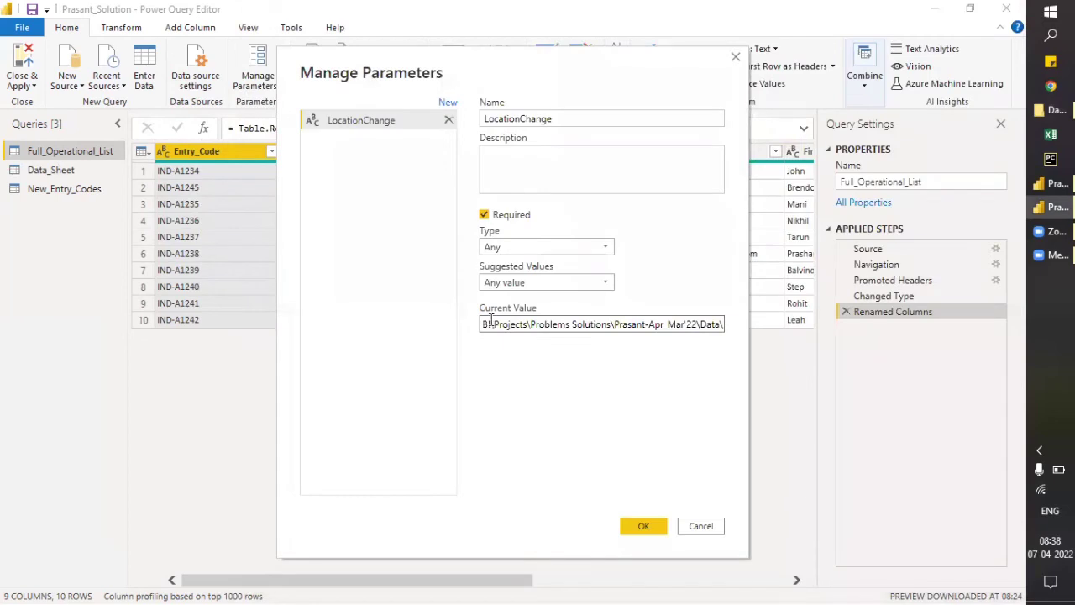
pyautogui.press('Home')
pyautogui.hotkey('shift', 'End')
pyautogui.press('BackSpace')
pyautogui.hotkey('ctrl', 'v')
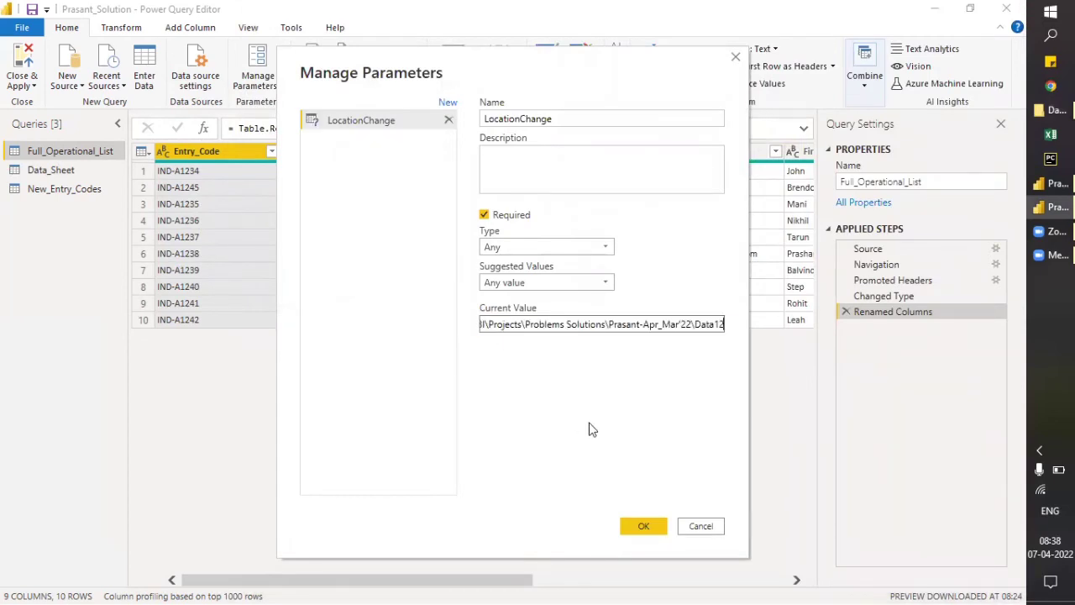
# Append a backslash and the file name Data Extract.xlsx, copied from File Explorer, to the parameter's path and save the LocationChange parameter.
pyautogui.hotkey('alt', 'Tab')
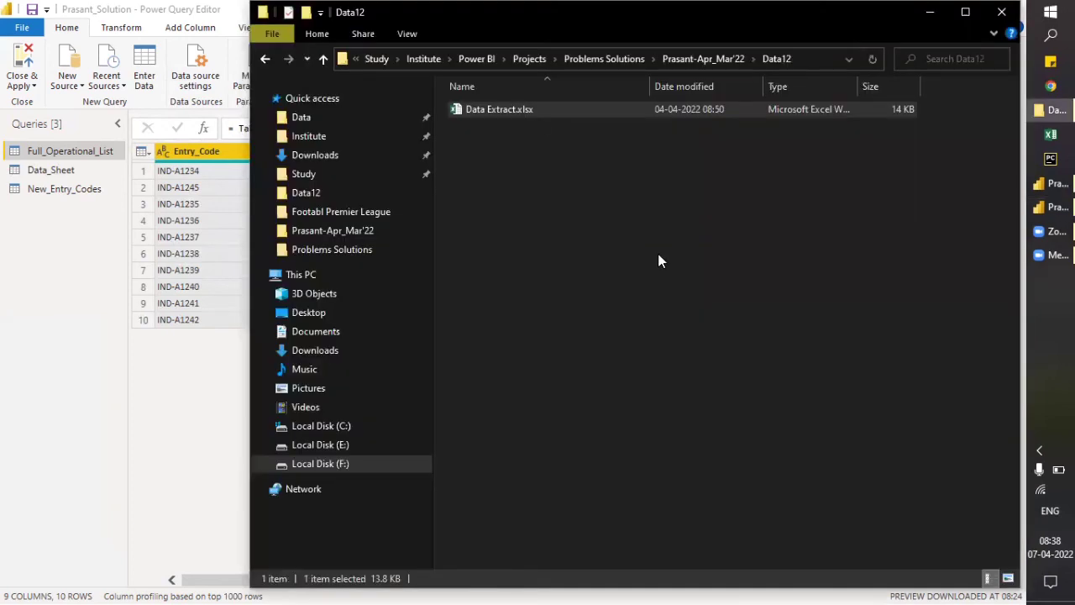
pyautogui.click(551, 108)
pyautogui.hotkey('ctrl', 'a')
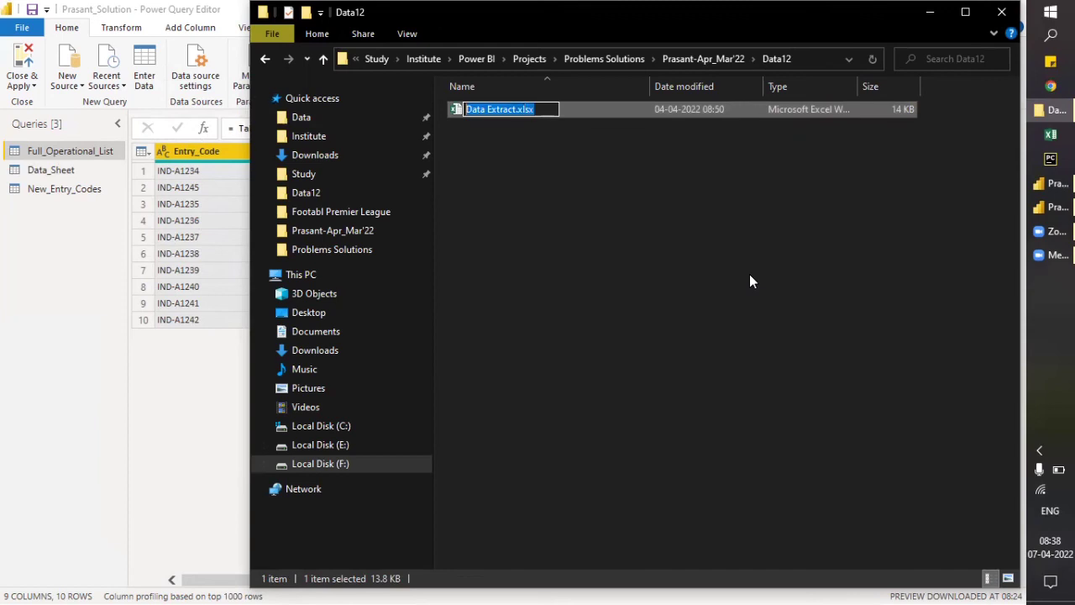
pyautogui.hotkey('alt', 'Tab')
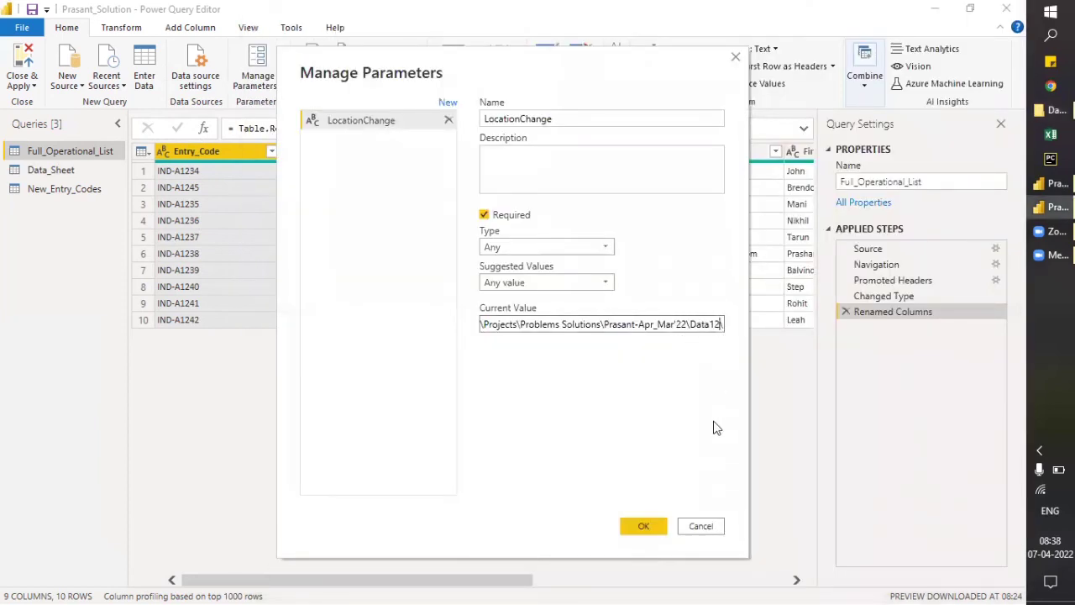
pyautogui.hotkey('ctrl', 'v')
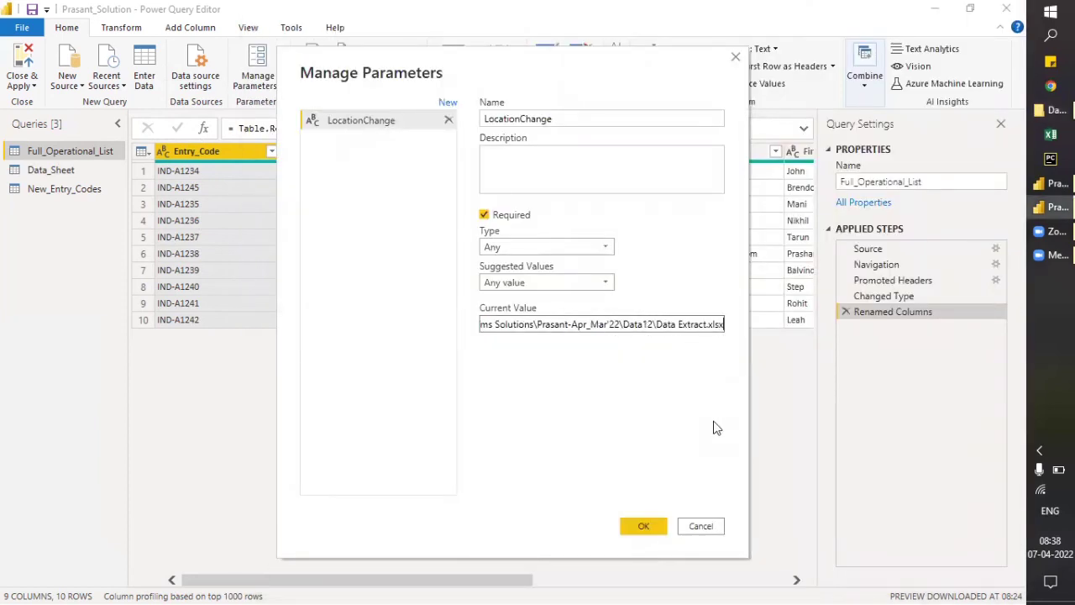
pyautogui.click(643, 527)
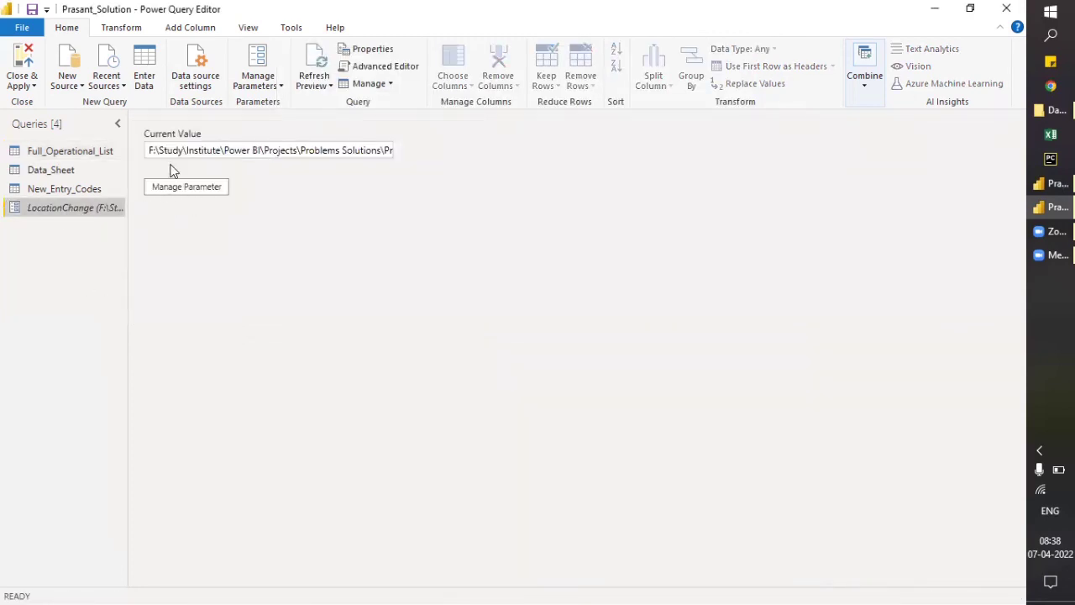
# Refresh all query previews and compare the file path used by Full_Operational_List with the LocationChange value.
pyautogui.click(313, 86)
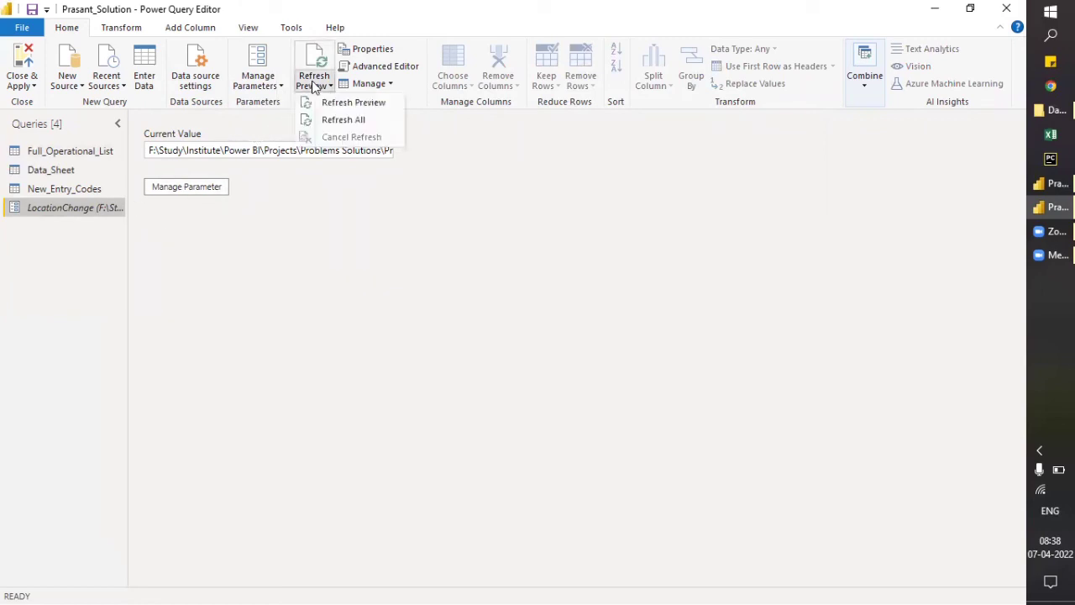
pyautogui.click(336, 120)
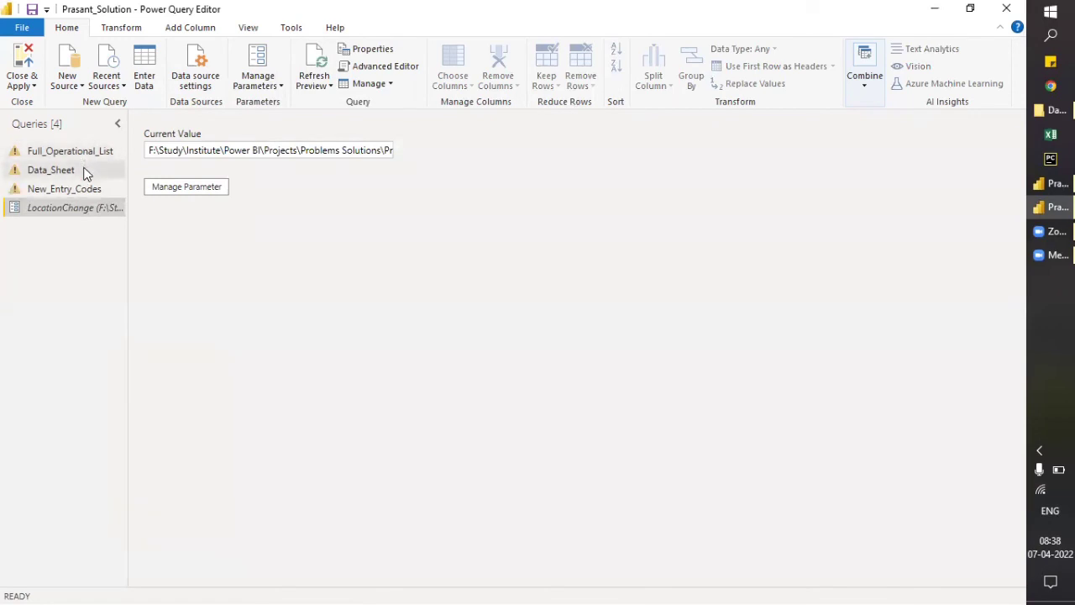
pyautogui.click(62, 153)
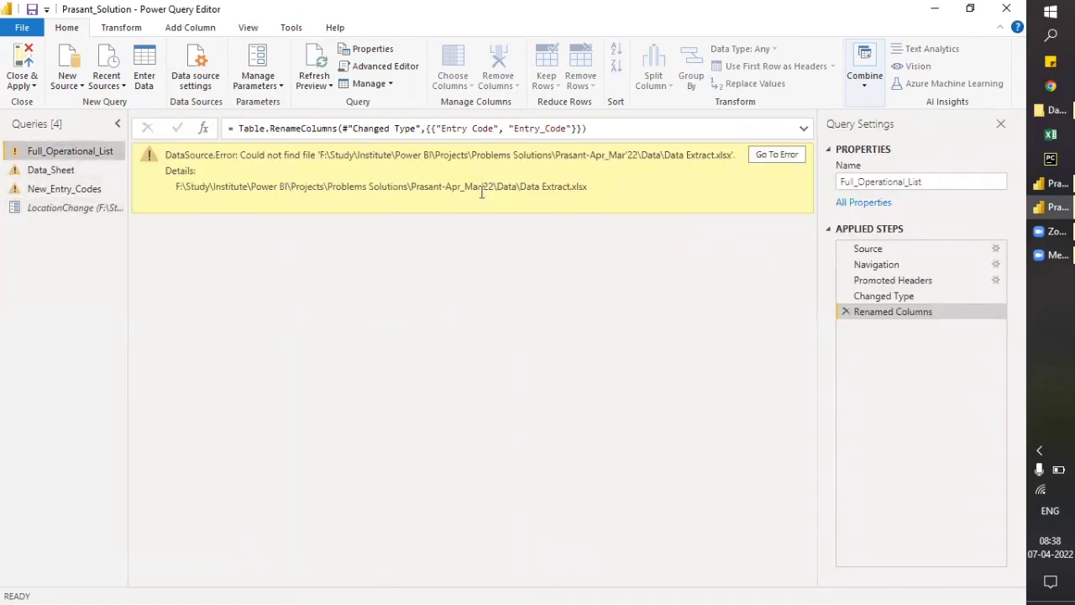
pyautogui.click(64, 212)
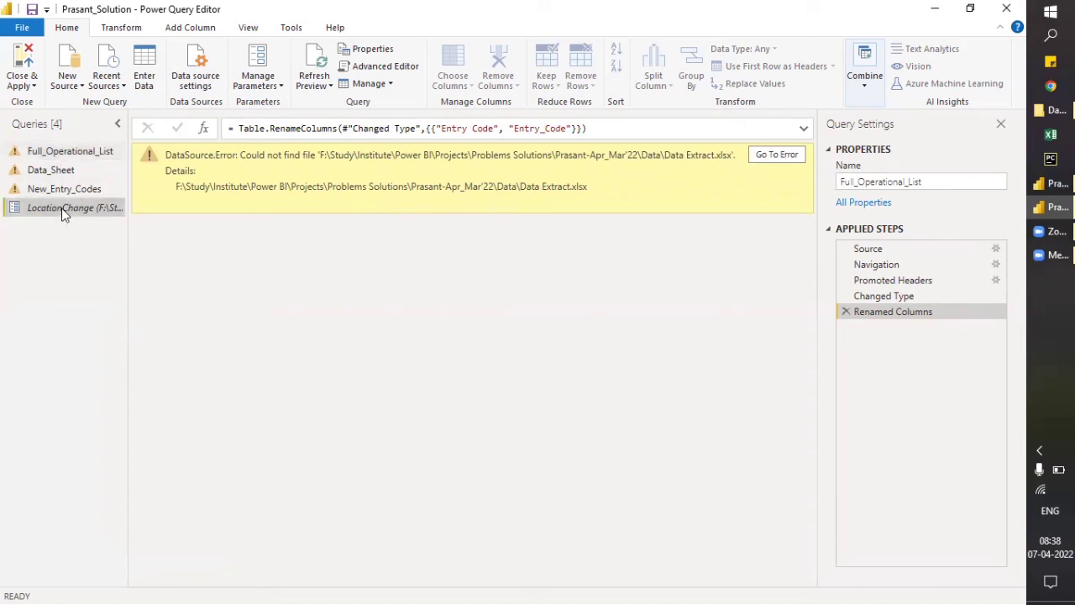
pyautogui.moveTo(149, 151); pyautogui.dragTo(484, 151)
pyautogui.click(375, 240)
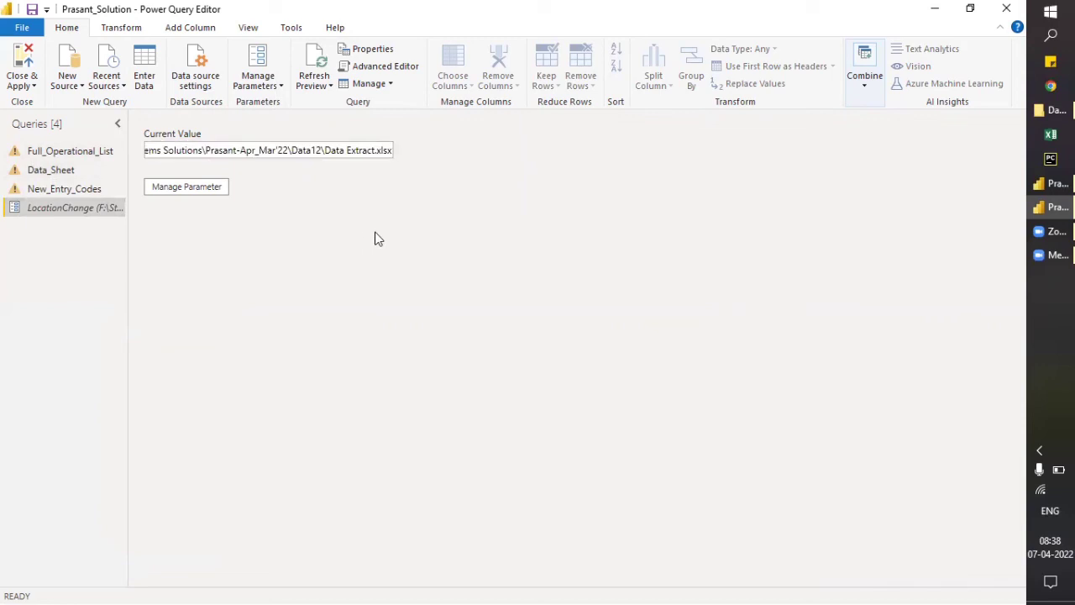
# Set the file path of Full_Operational_List's Source step to the LocationChange parameter and view its Renamed Columns step.
pyautogui.click(67, 152)
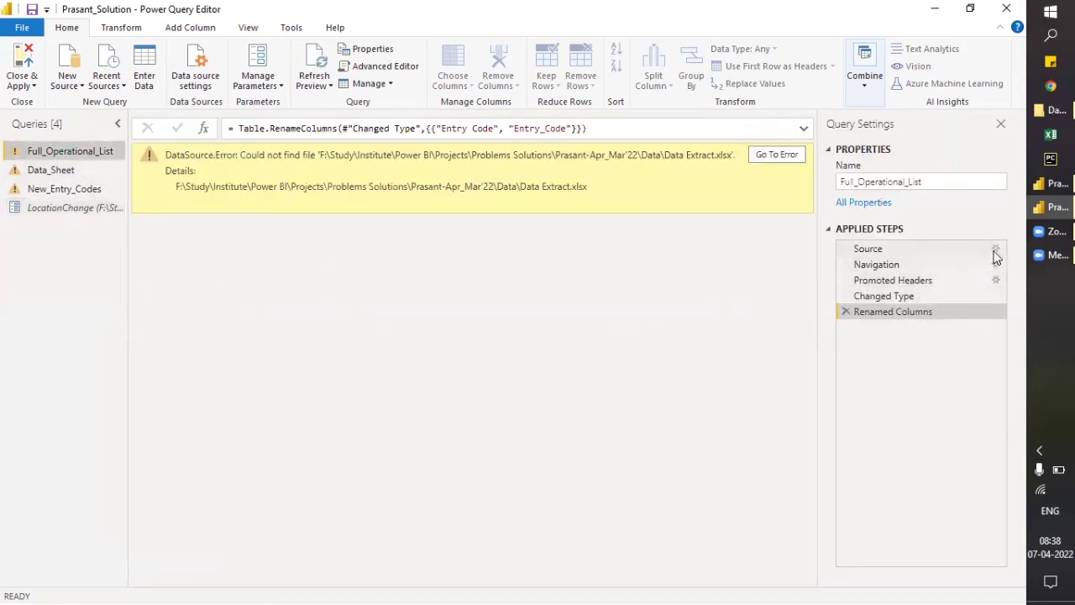
pyautogui.click(996, 247)
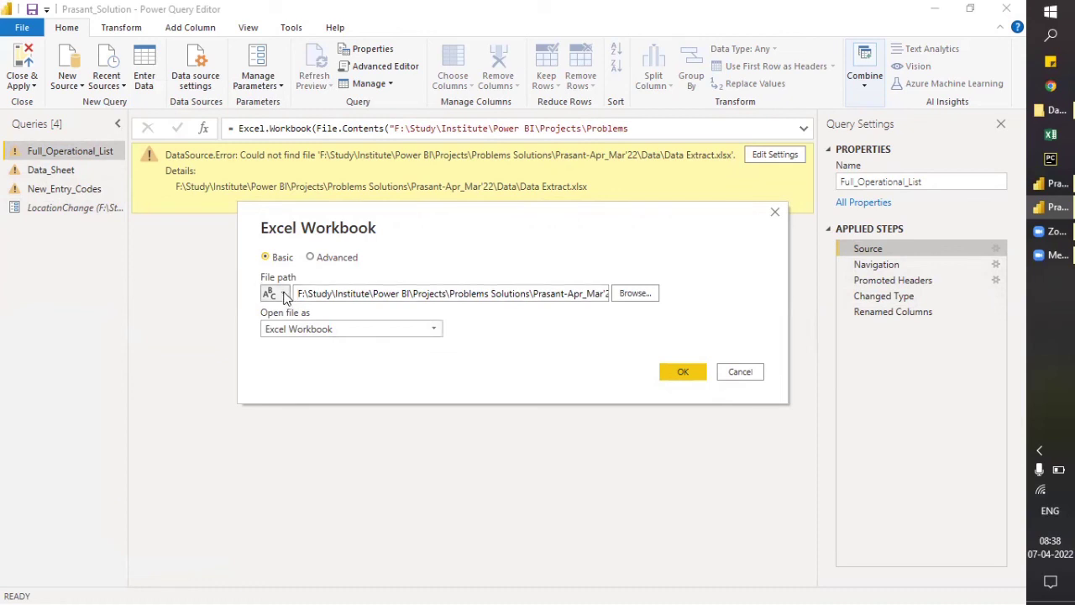
pyautogui.click(284, 295)
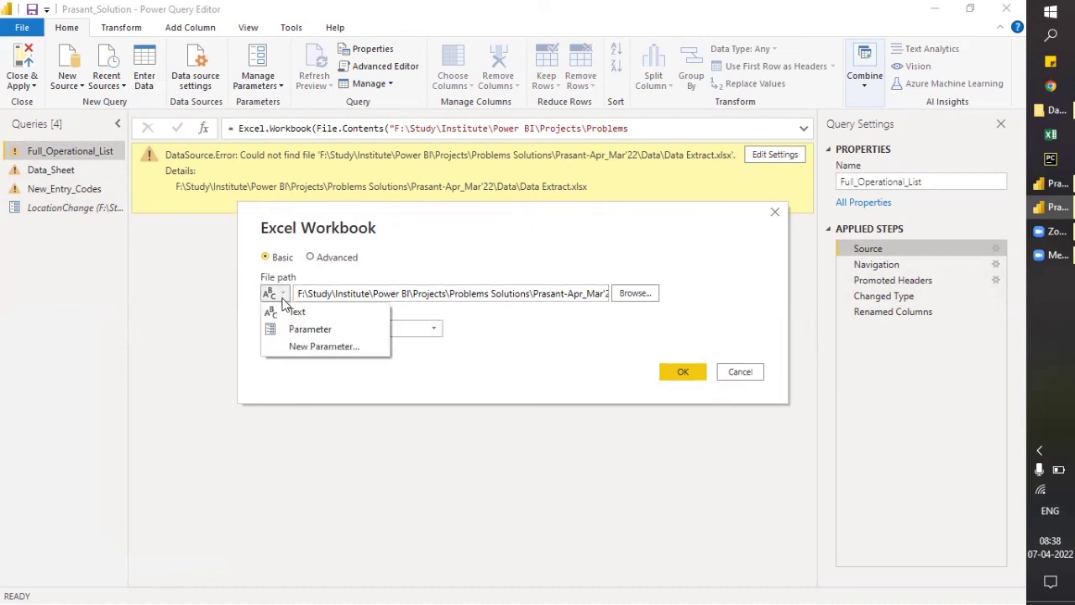
pyautogui.click(311, 329)
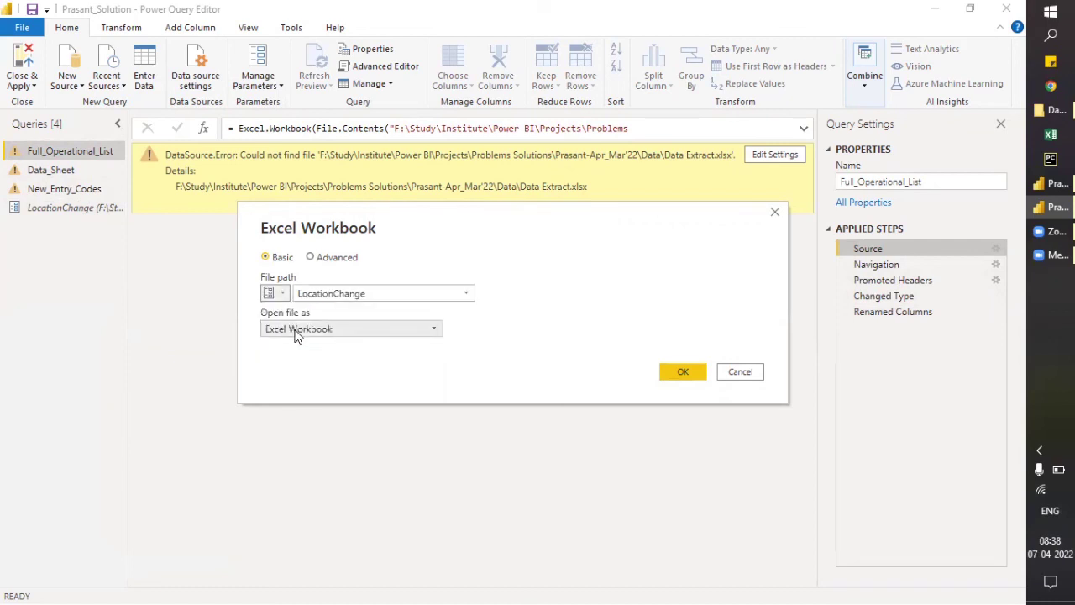
pyautogui.click(373, 293)
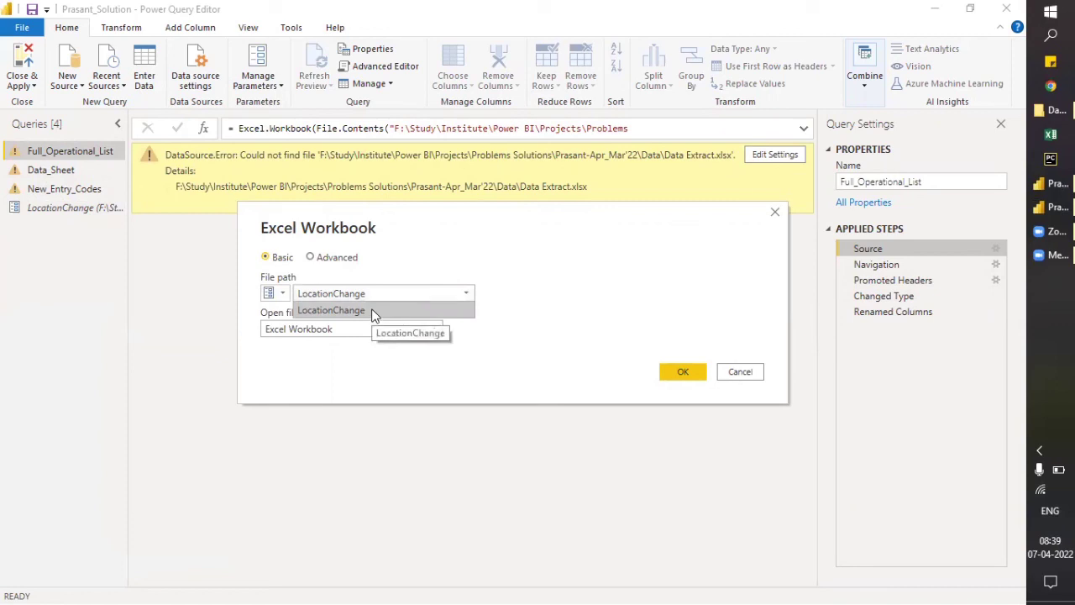
pyautogui.click(377, 309)
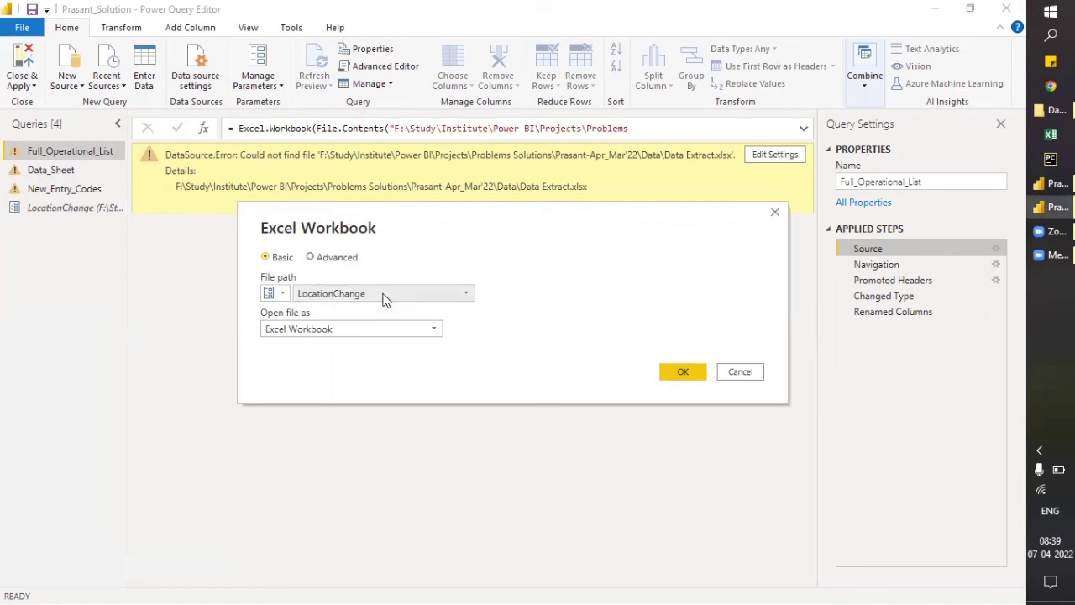
pyautogui.click(673, 373)
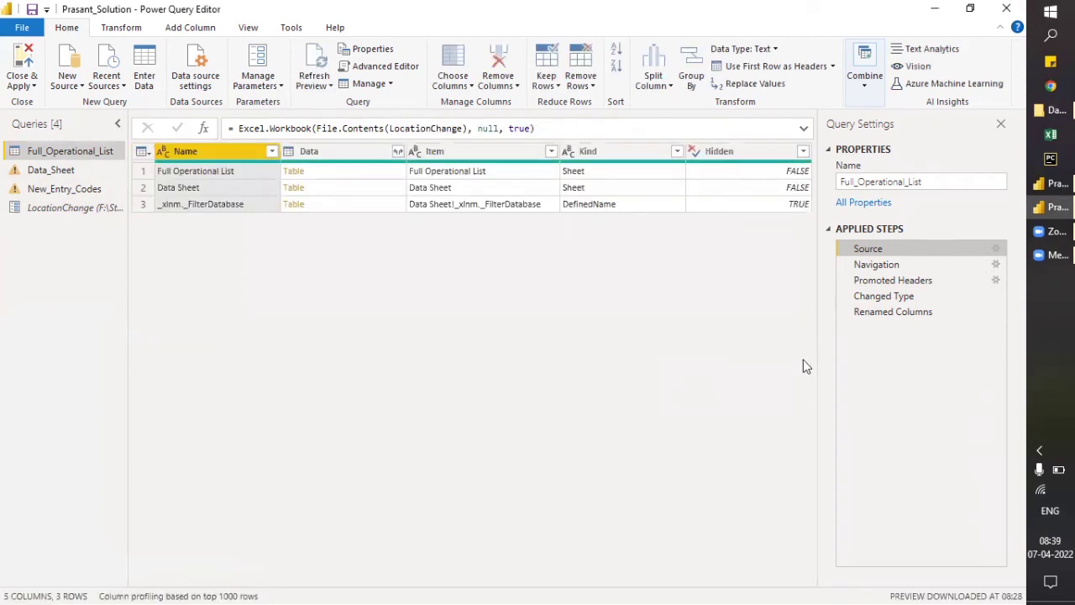
pyautogui.click(870, 313)
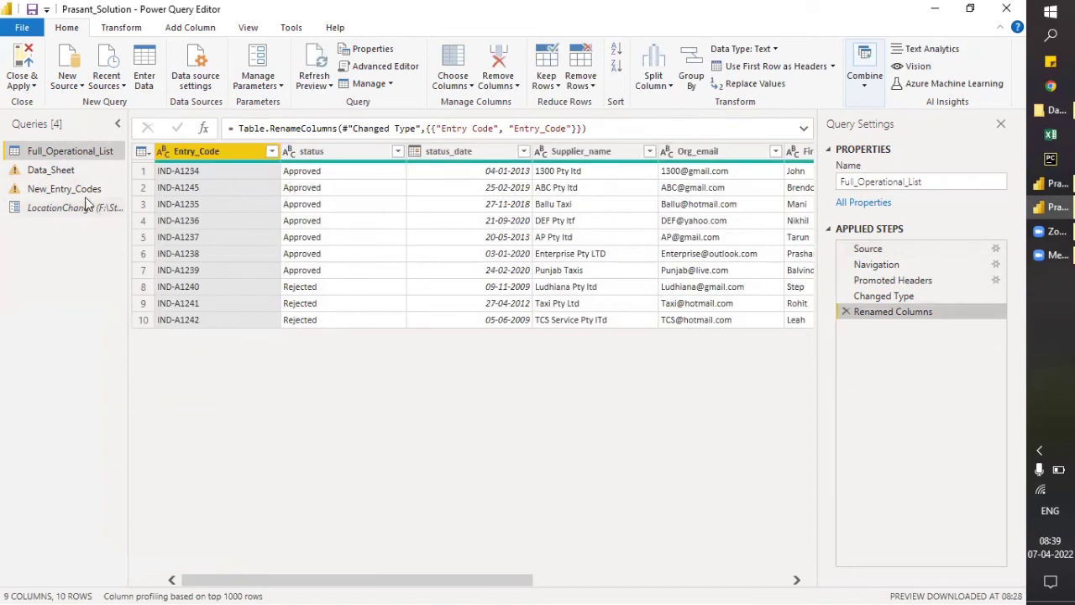
# Set the file path of Data_Sheet's Source step to the LocationChange parameter and view its Renamed Columns step.
pyautogui.click(69, 170)
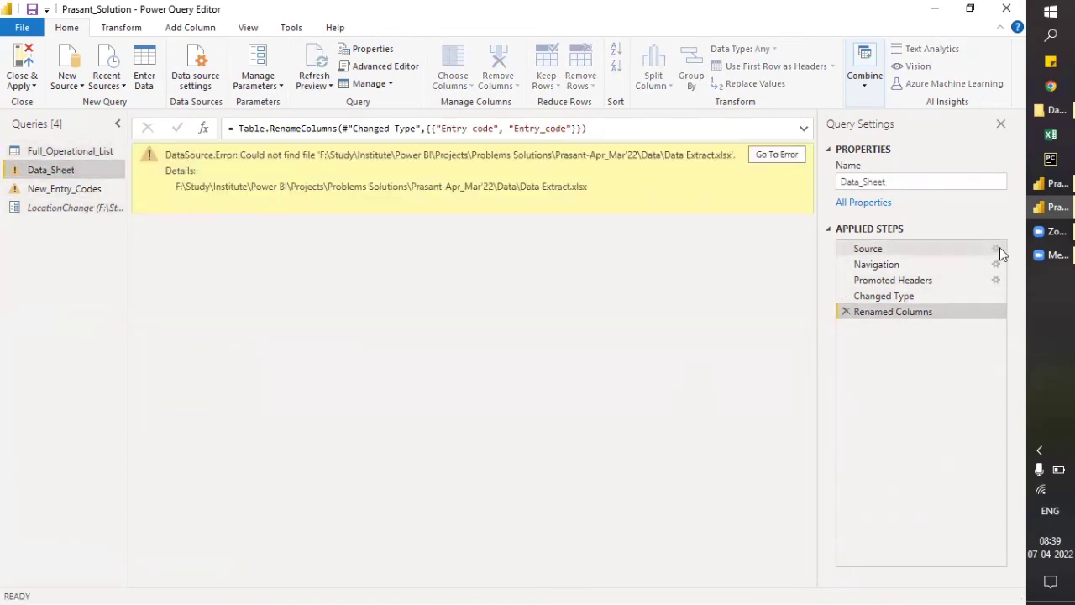
pyautogui.click(995, 250)
pyautogui.click(277, 293)
pyautogui.click(304, 329)
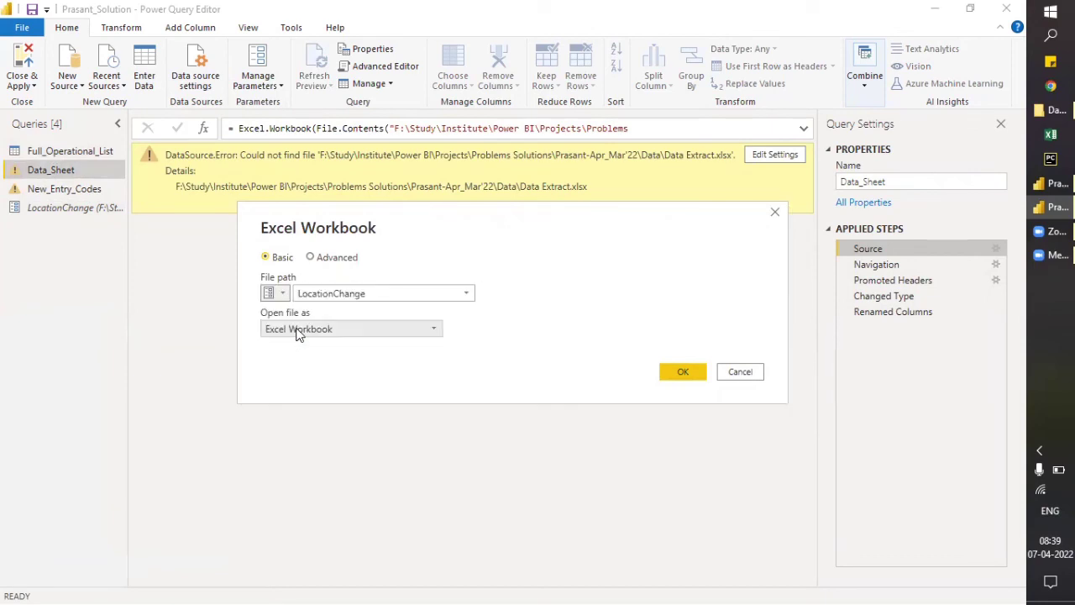
pyautogui.click(680, 371)
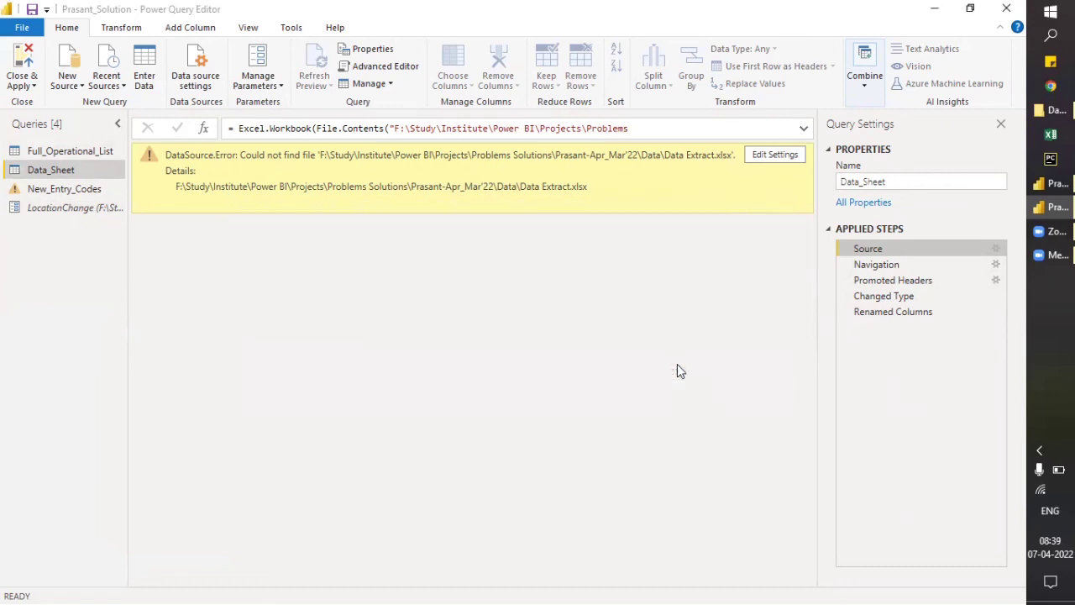
pyautogui.click(888, 313)
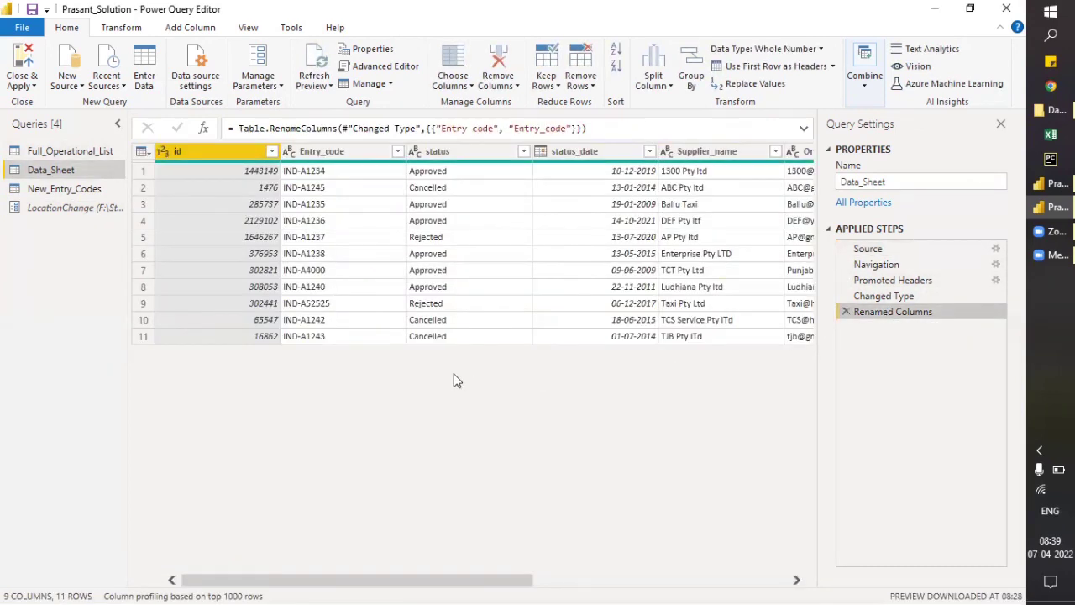
# Examine the full file path stored as the LocationChange parameter's current value.
pyautogui.click(50, 210)
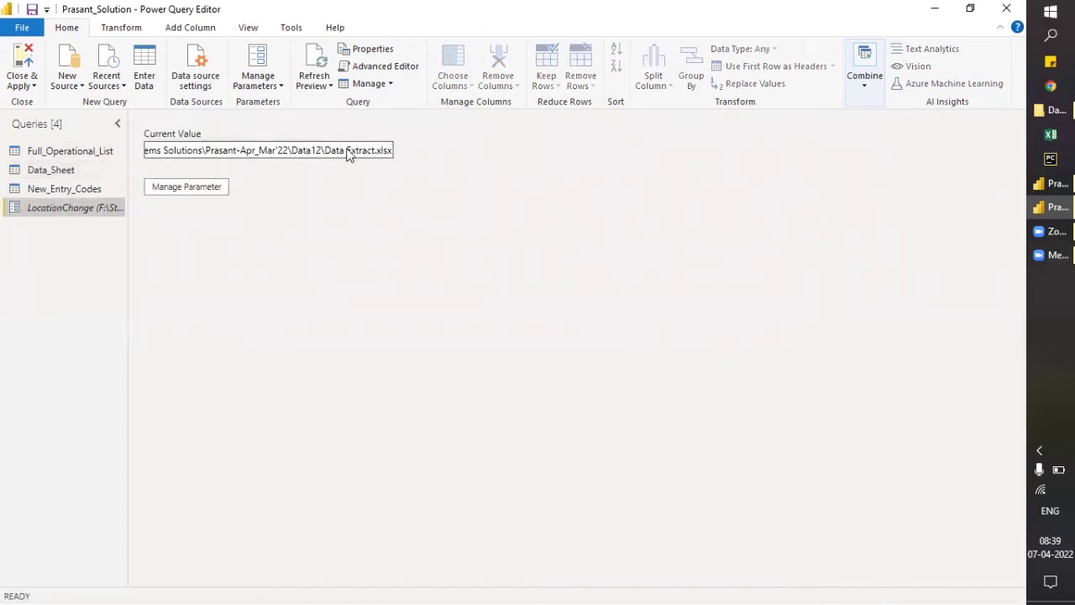
pyautogui.click(347, 151)
pyautogui.moveTo(153, 151); pyautogui.dragTo(411, 153)
pyautogui.click(356, 152)
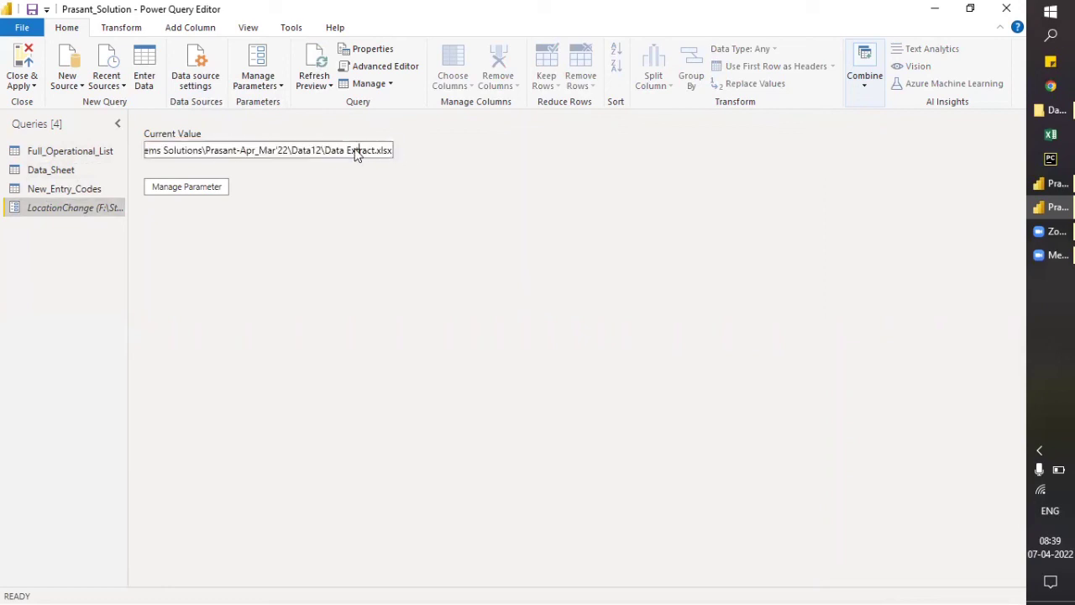
pyautogui.press('Home')
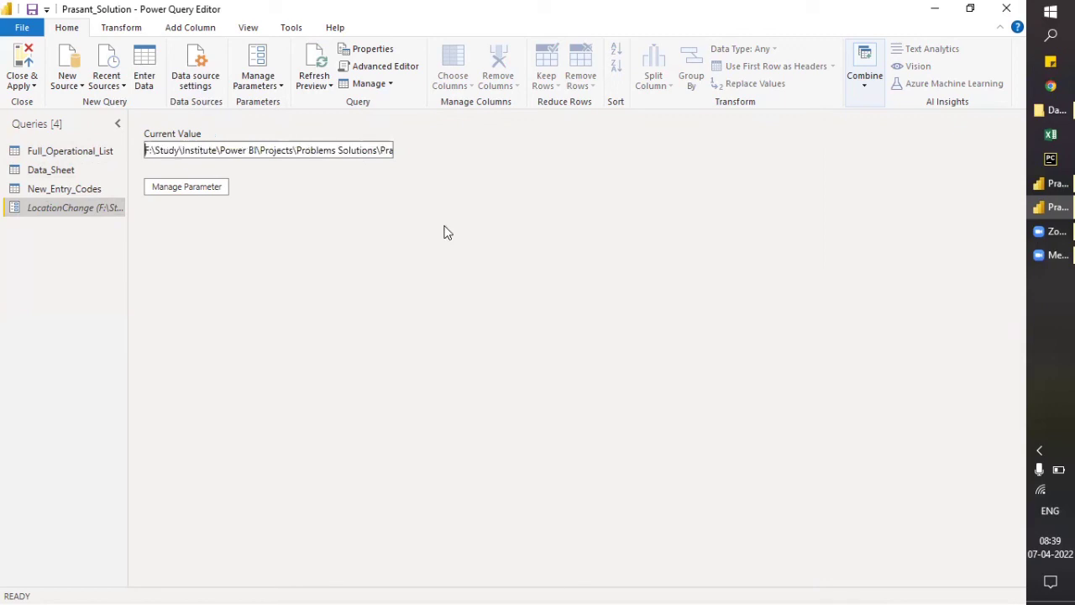
pyautogui.hotkey('shift', 'End')
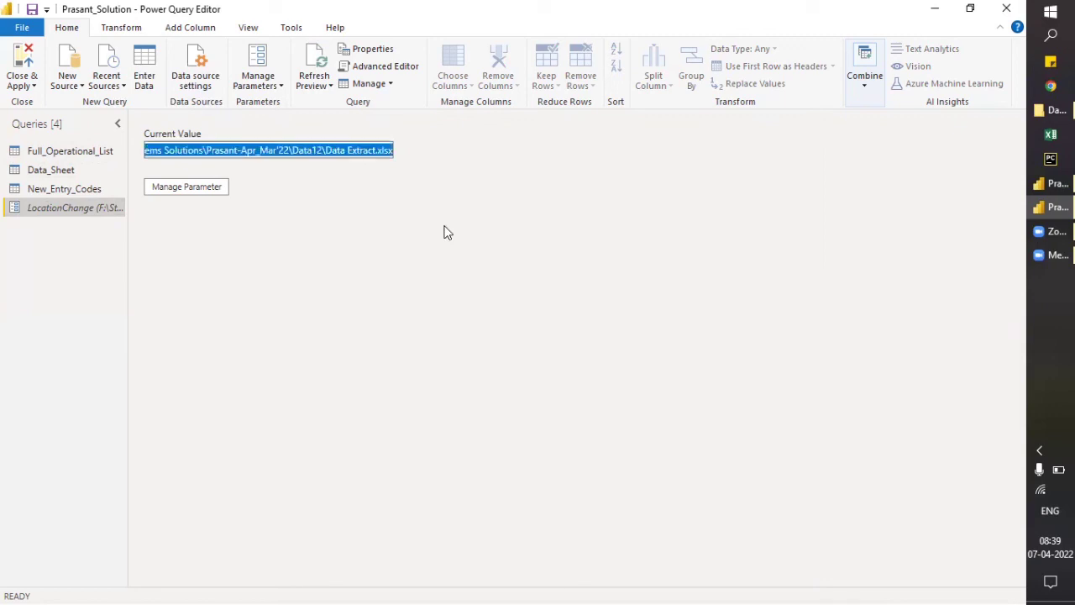
pyautogui.click(372, 150)
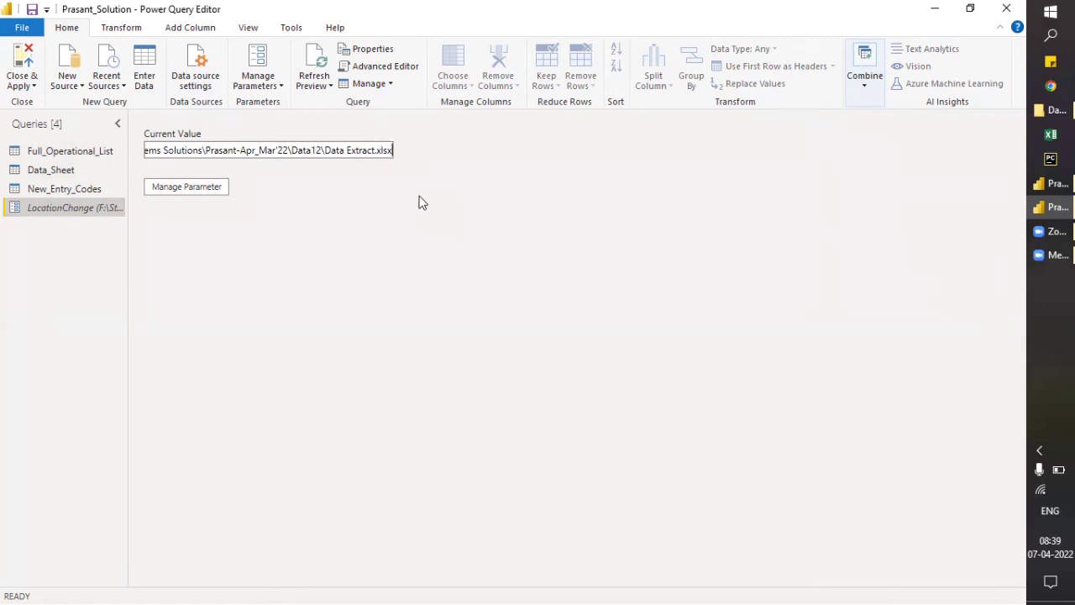
pyautogui.moveTo(161, 151); pyautogui.dragTo(412, 154)
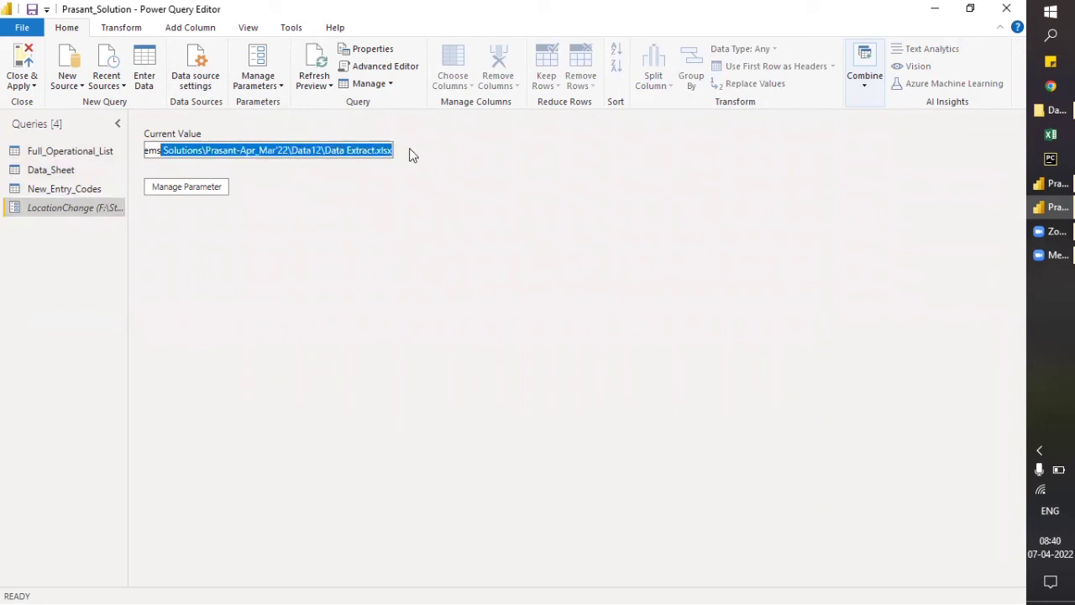
pyautogui.click(366, 155)
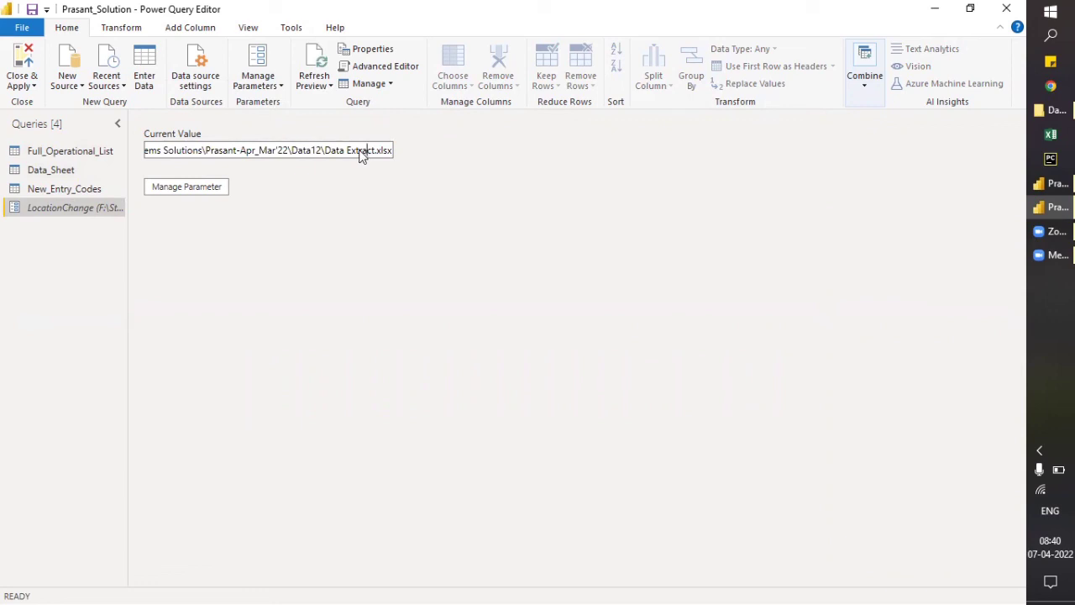
# Apply the pending query changes to the report and close the Power Query Editor.
pyautogui.click(22, 86)
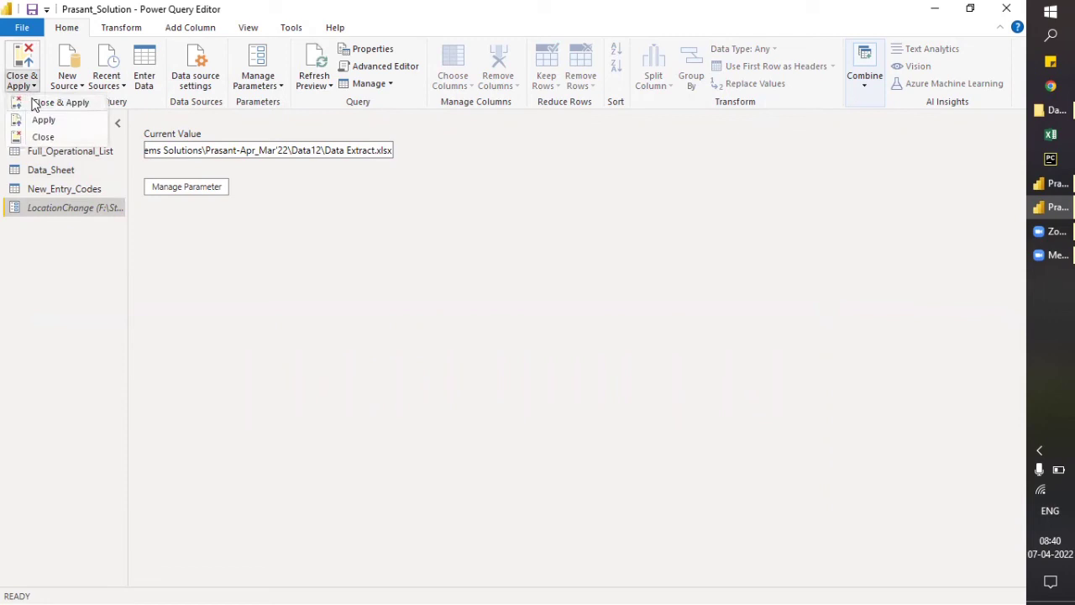
pyautogui.click(36, 101)
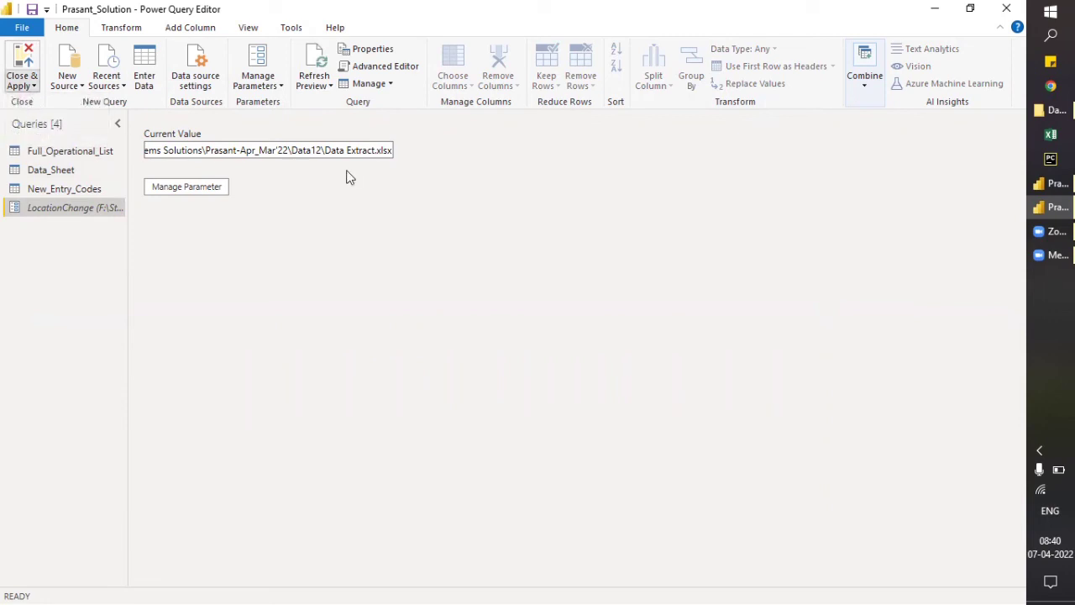